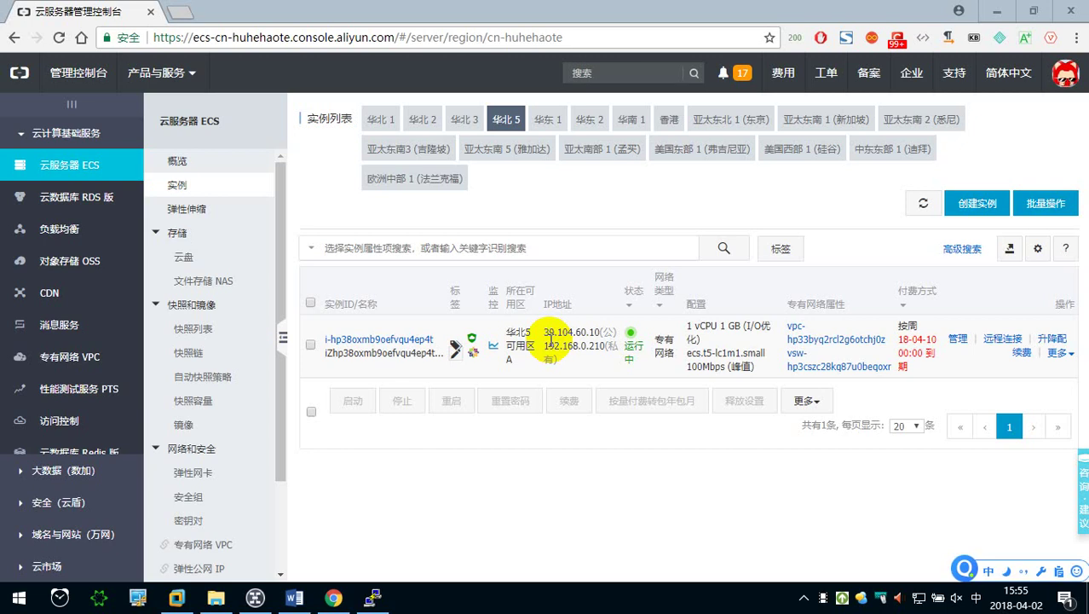
# Confirm the yum package update finished in the SSH terminal, then open a new Chrome tab.
pyautogui.click(372, 597)
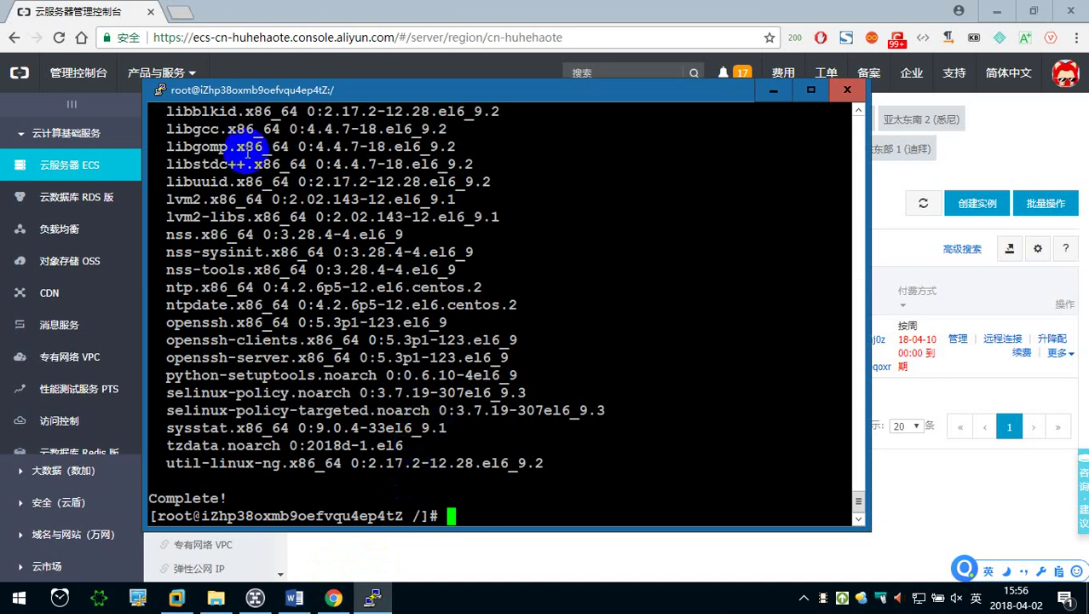
pyautogui.click(178, 15)
pyautogui.click(177, 13)
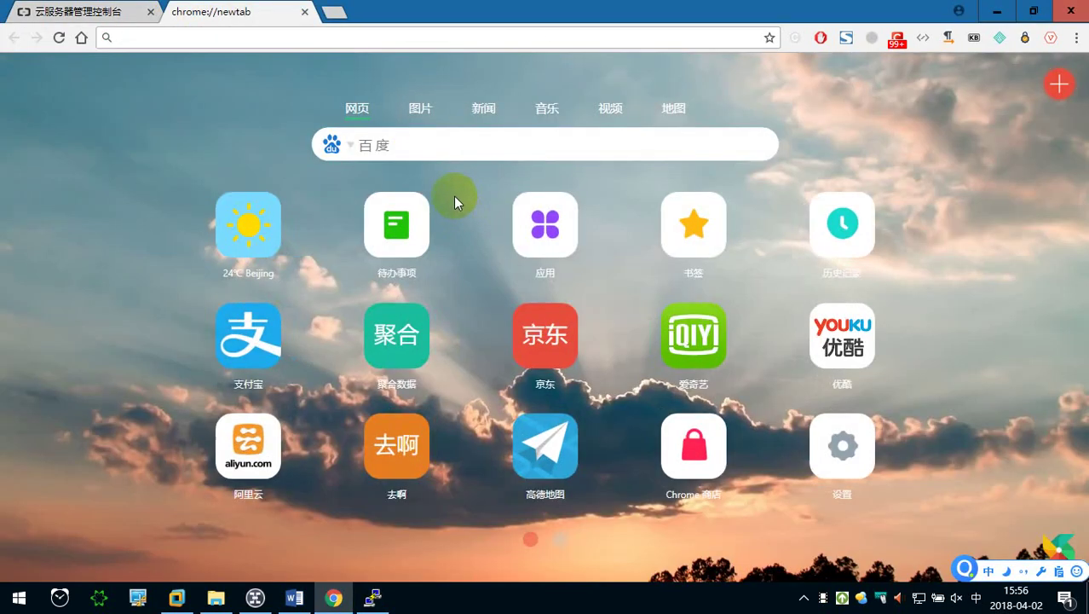
pyautogui.click(81, 38)
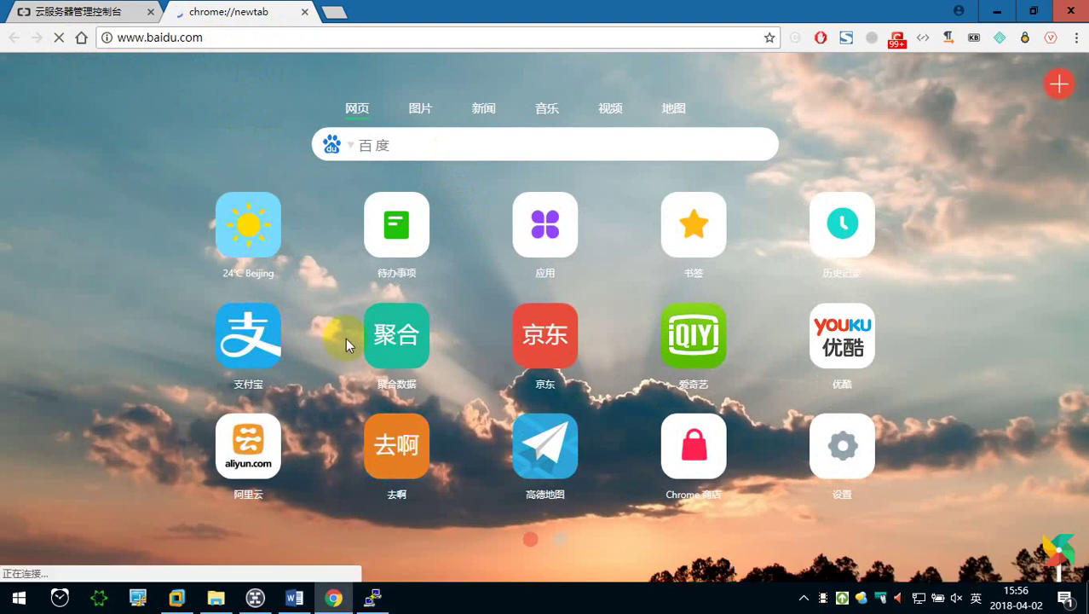
pyautogui.click(375, 599)
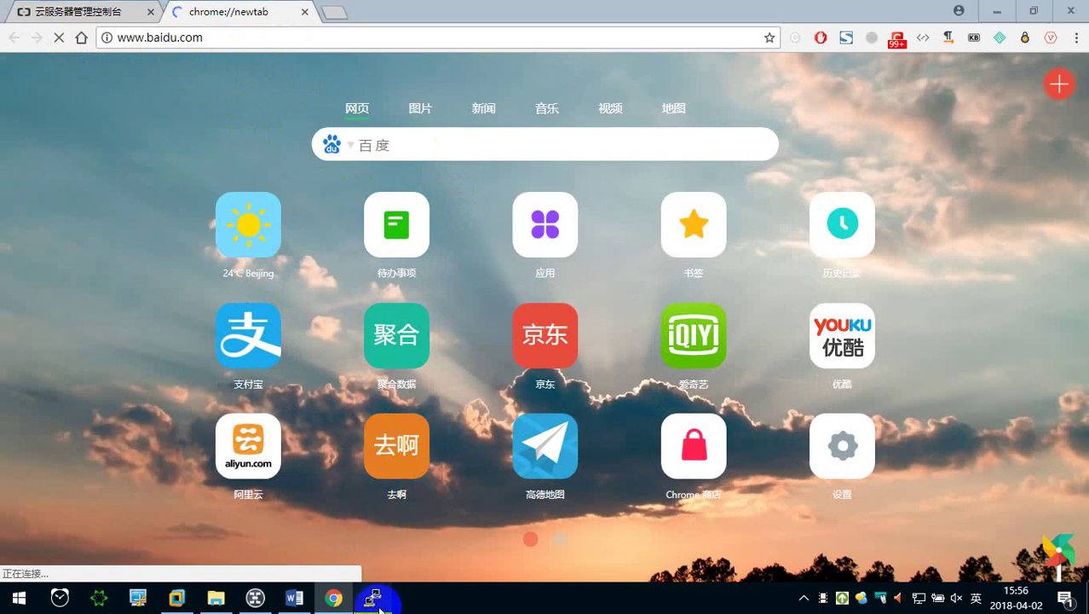
pyautogui.click(375, 600)
pyautogui.click(294, 598)
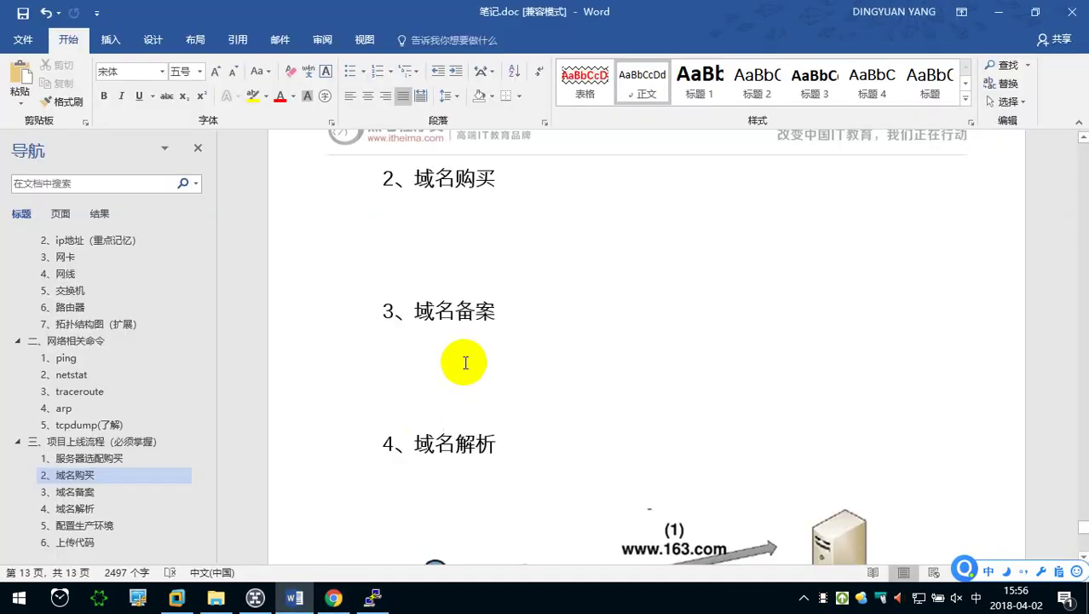
pyautogui.click(334, 598)
pyautogui.click(101, 11)
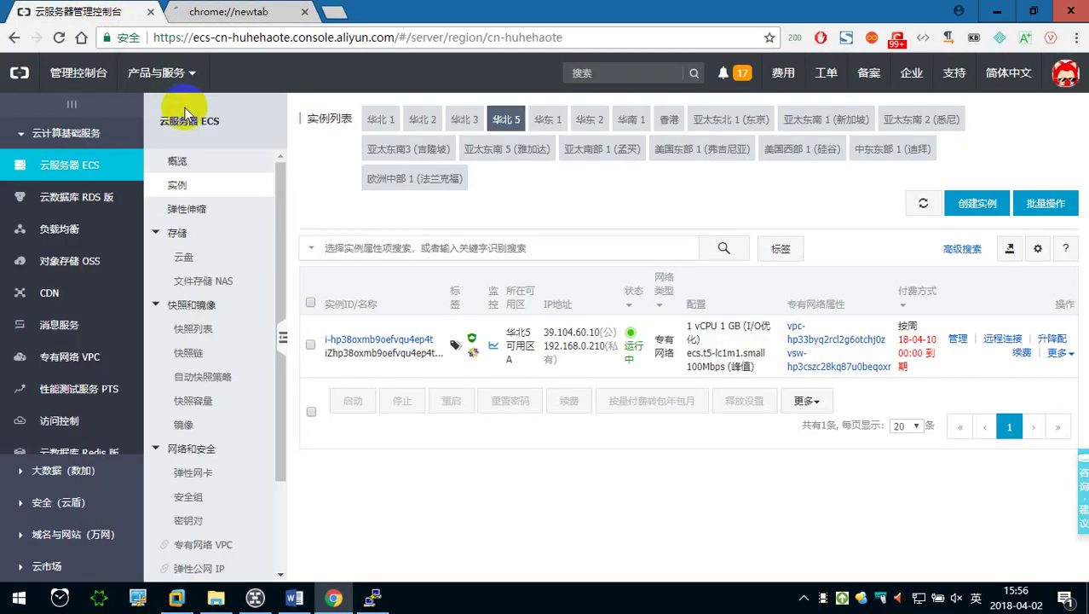
pyautogui.click(334, 11)
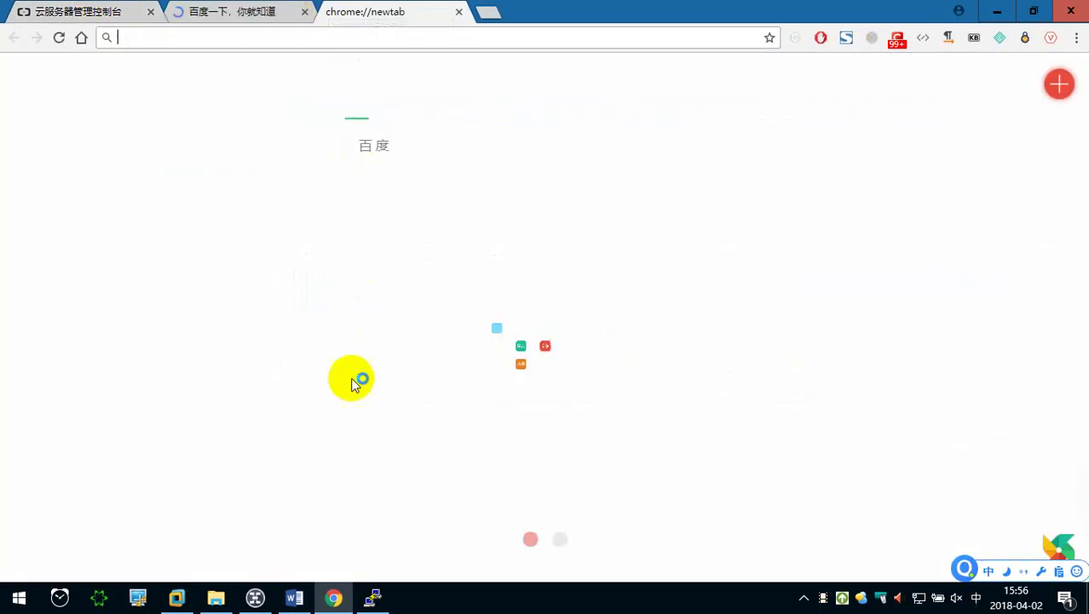
# Open the Aliyun homepage and scroll its product catalogue down to the 域名与网站 section.
pyautogui.click(284, 456)
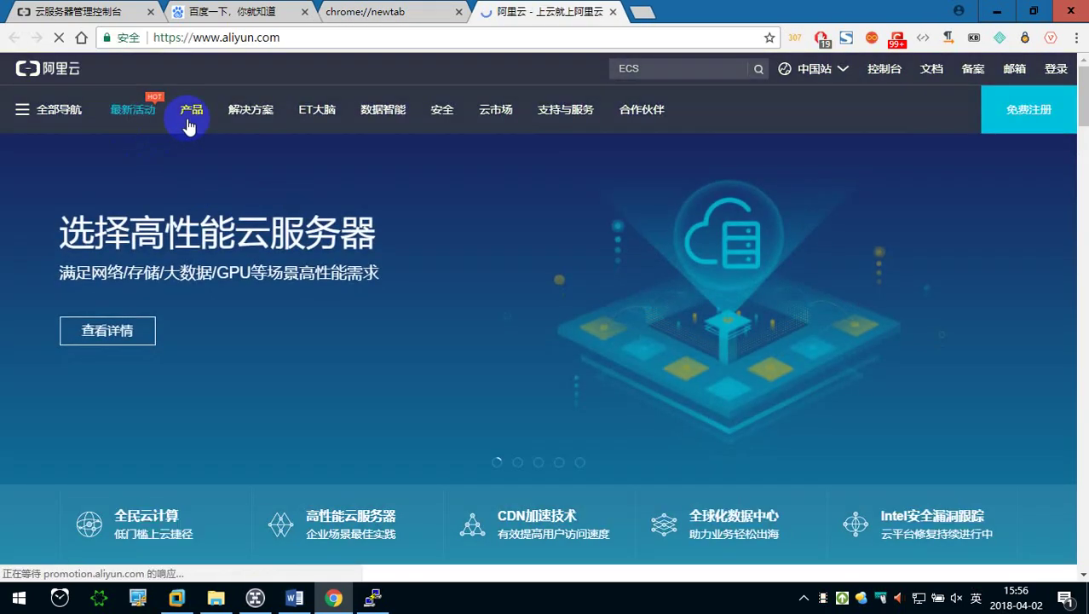
pyautogui.moveTo(192, 109)
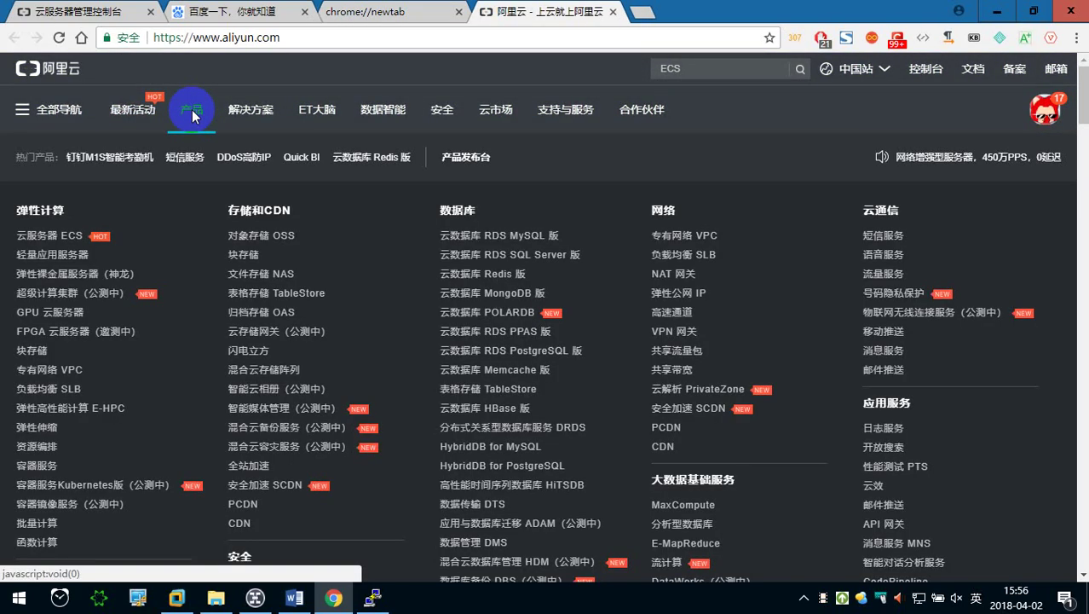
pyautogui.scroll(-1, 177, 214)
pyautogui.scroll(-2, 178, 214)
pyautogui.scroll(-2, 183, 214)
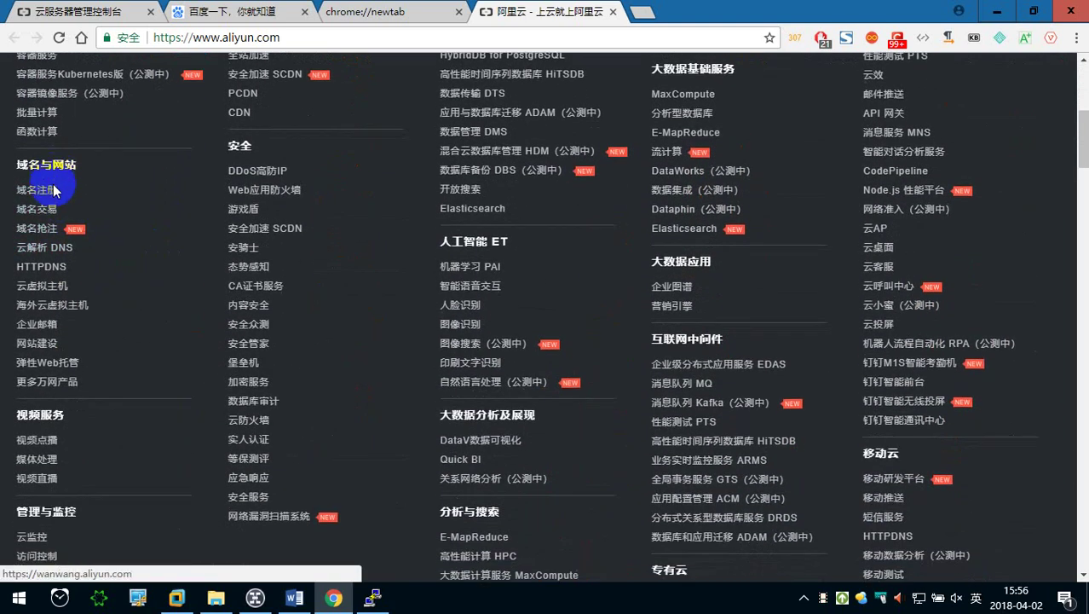
pyautogui.scroll(-1, 53, 189)
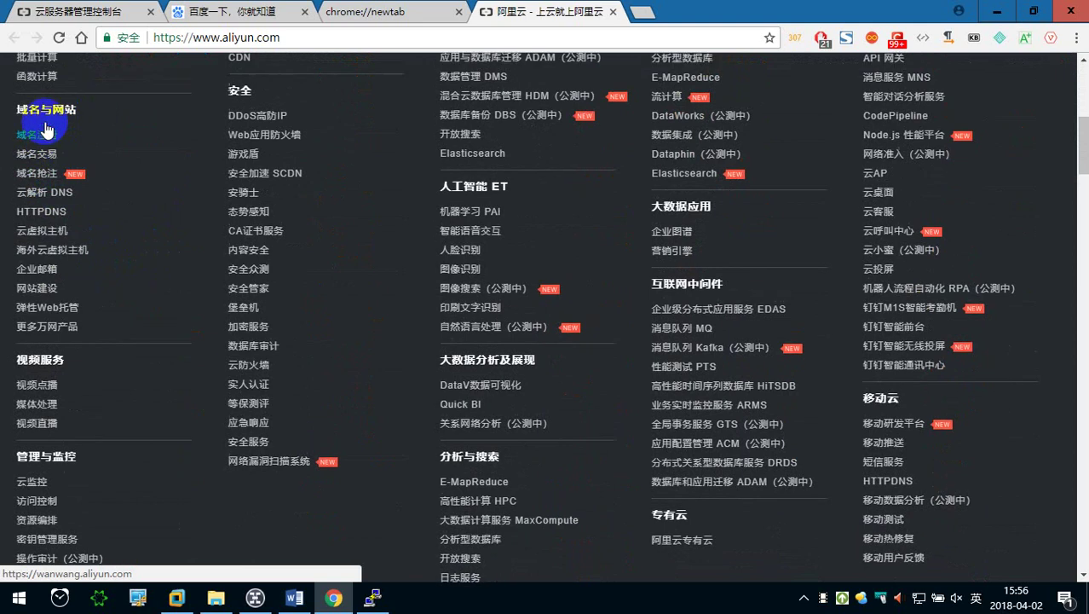
pyautogui.scroll(-1, 47, 132)
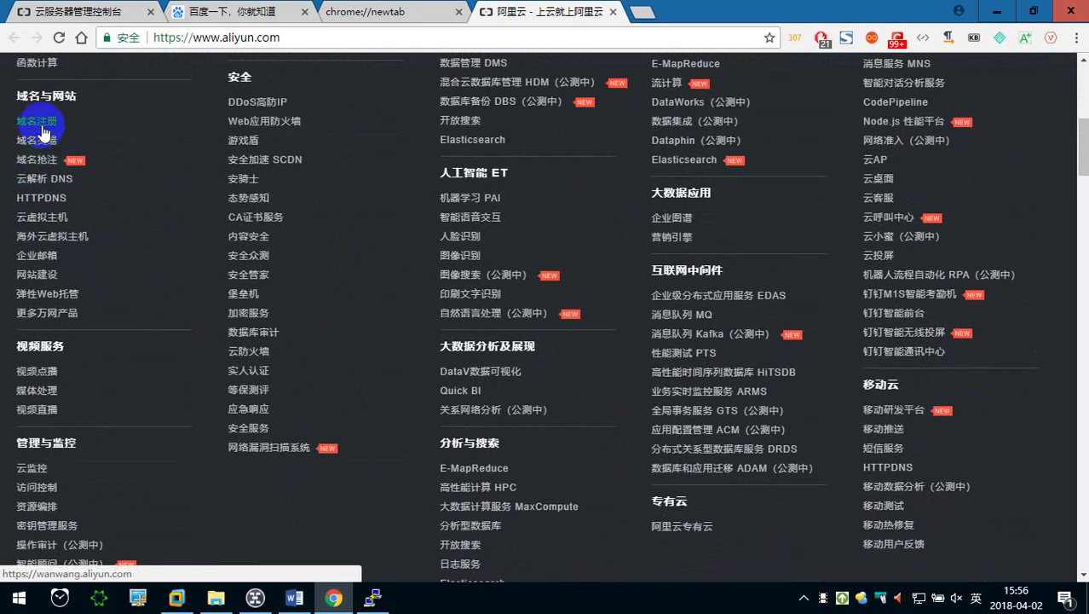
pyautogui.hotkey('ctrl', 'alt', 'a')
# Screenshot the 域名注册 link area with a red arrow pointing at it.
pyautogui.moveTo(0, 0)
pyautogui.mouseDown()
pyautogui.moveTo(349, 191)
pyautogui.moveTo(382, 139)
pyautogui.moveTo(403, 139)
pyautogui.mouseUp()
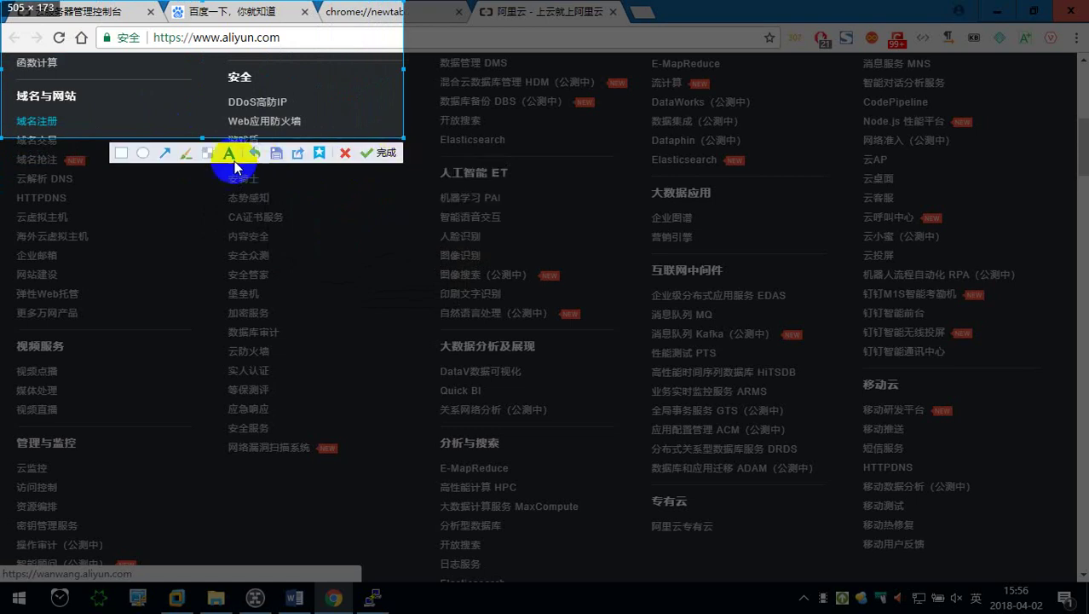
pyautogui.click(165, 153)
pyautogui.moveTo(105, 99); pyautogui.dragTo(62, 118)
pyautogui.click(380, 153)
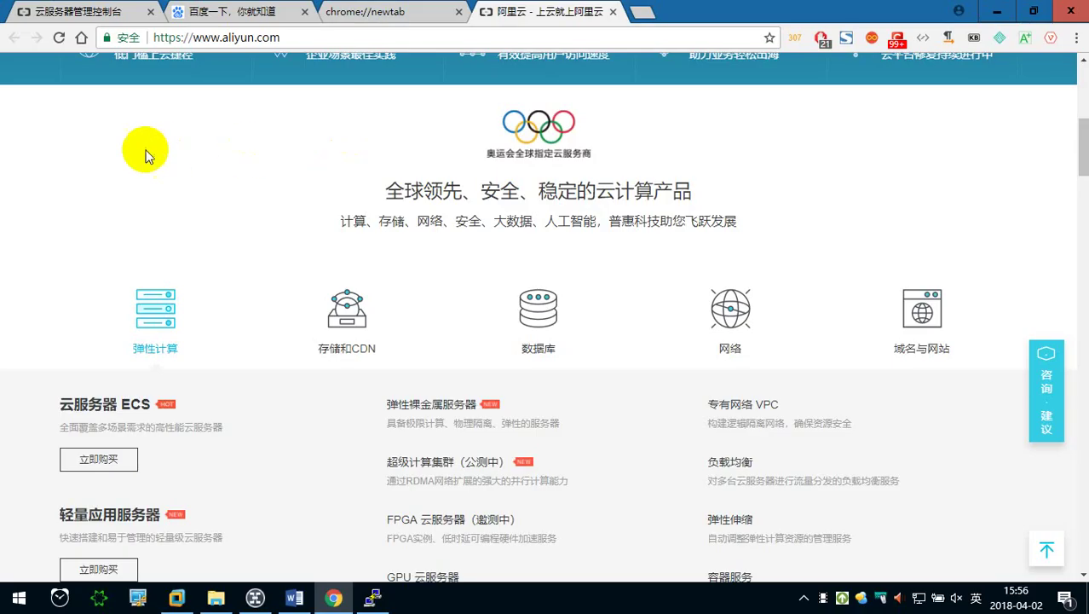
# Open the 域名注册 domain registration page on wanwang.aliyun.com.
pyautogui.scroll(3, 247, 148)
pyautogui.scroll(3, 246, 152)
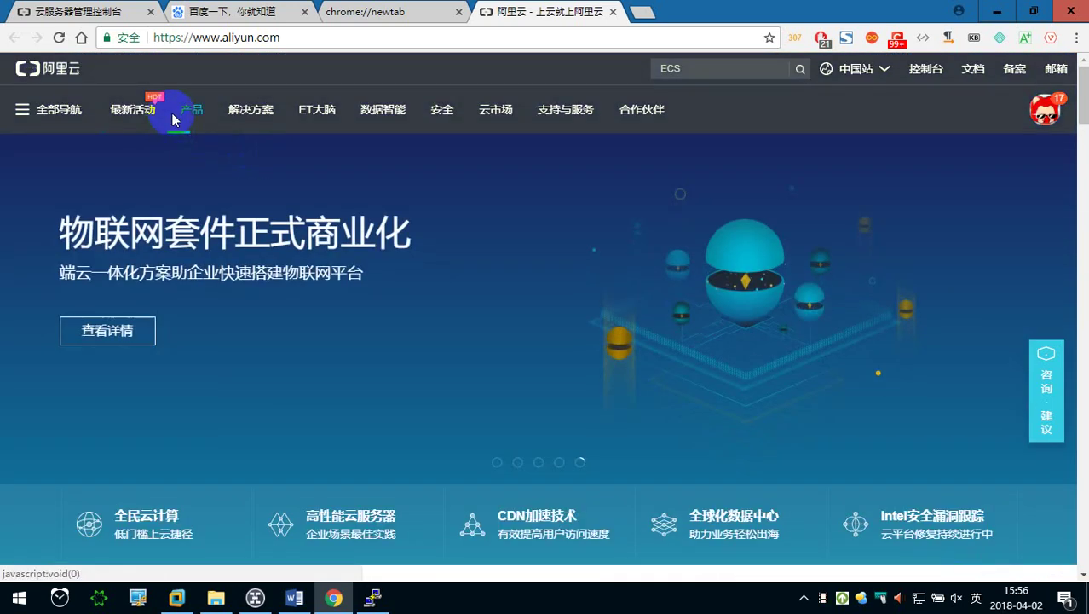
pyautogui.scroll(-1, 123, 273)
pyautogui.scroll(-3, 124, 273)
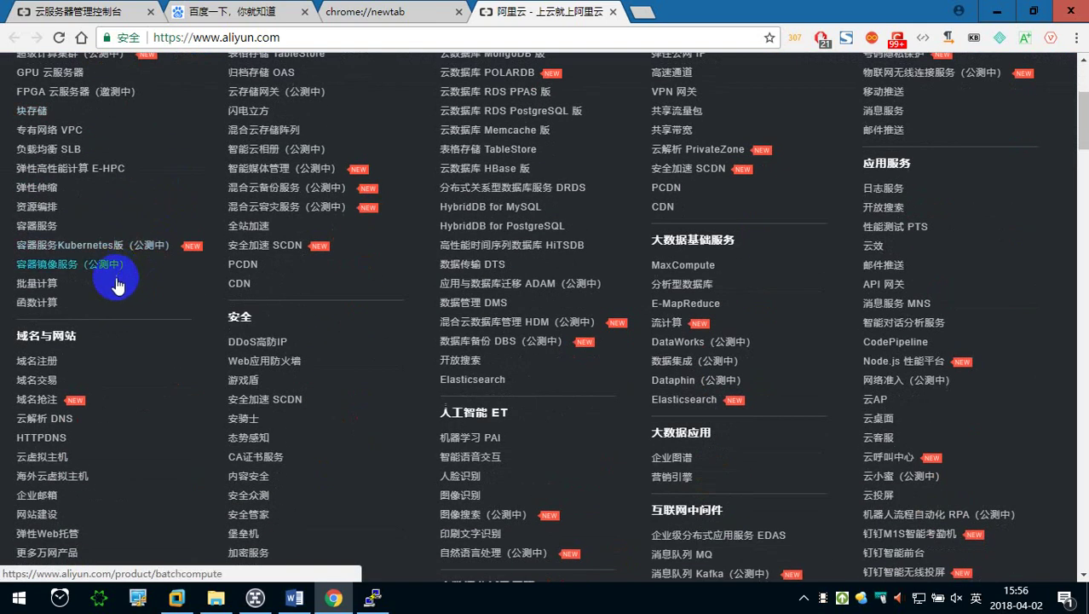
pyautogui.click(37, 281)
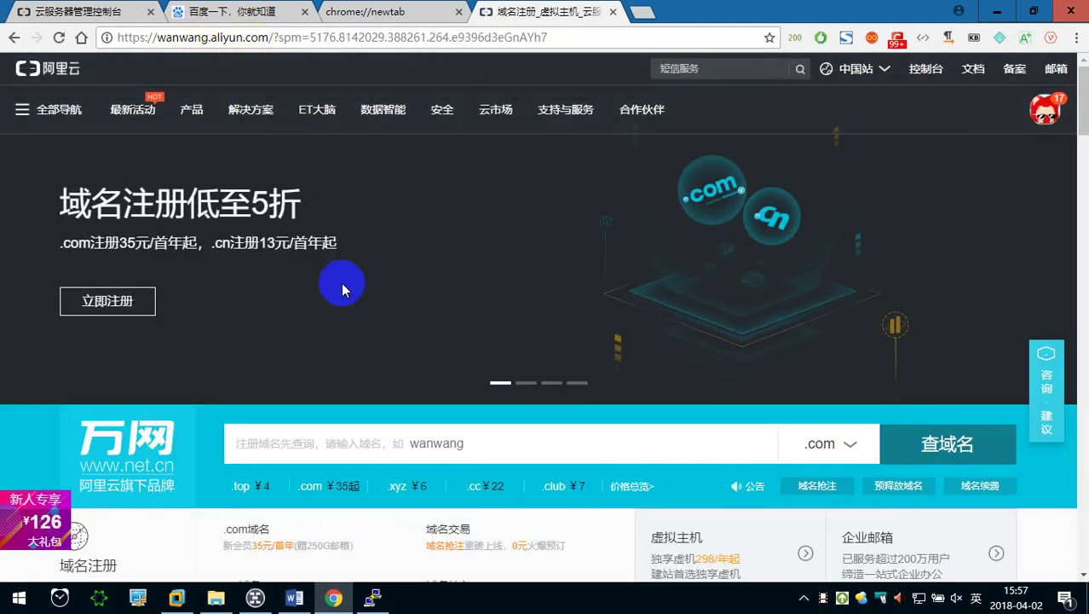
pyautogui.scroll(-3, 341, 282)
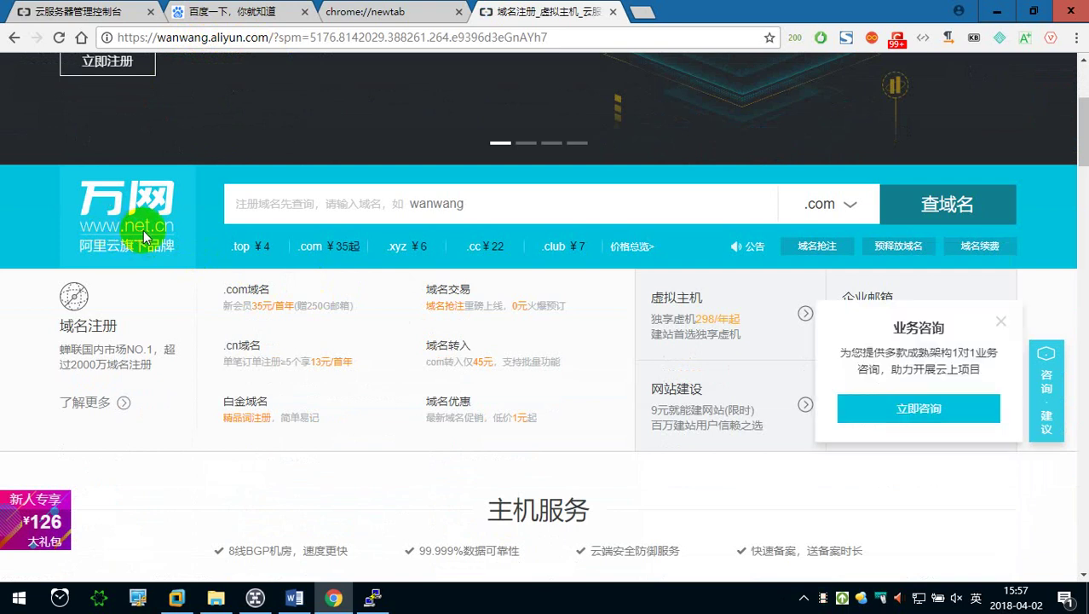
# In Word, type the note ①在首页产品中找到域名注册 under the 2、域名购买 heading.
pyautogui.click(294, 597)
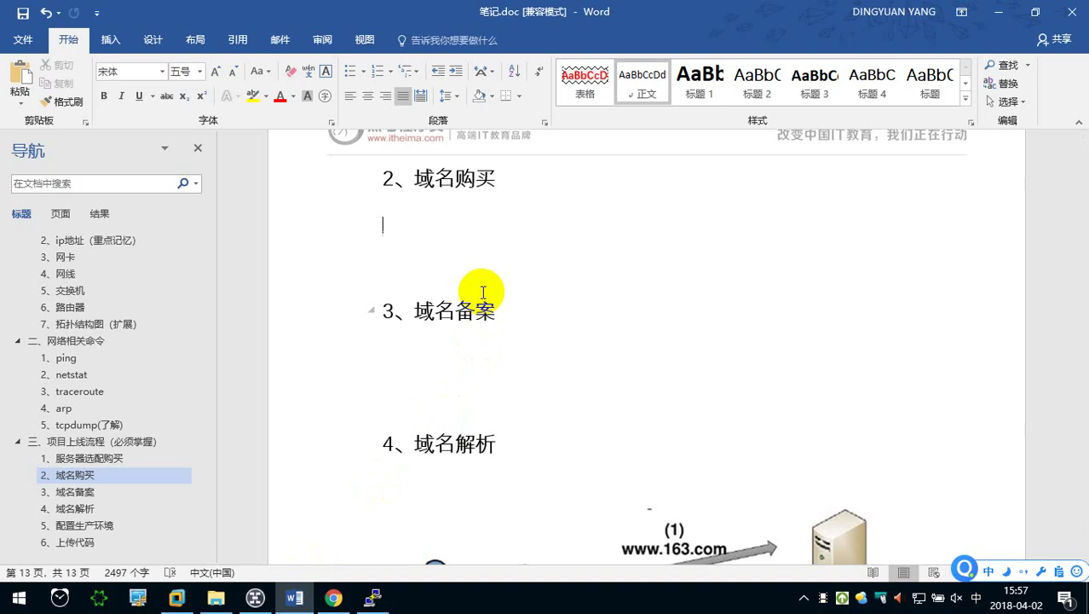
pyautogui.write('zai')
pyautogui.press('space')
pyautogui.write('yi')
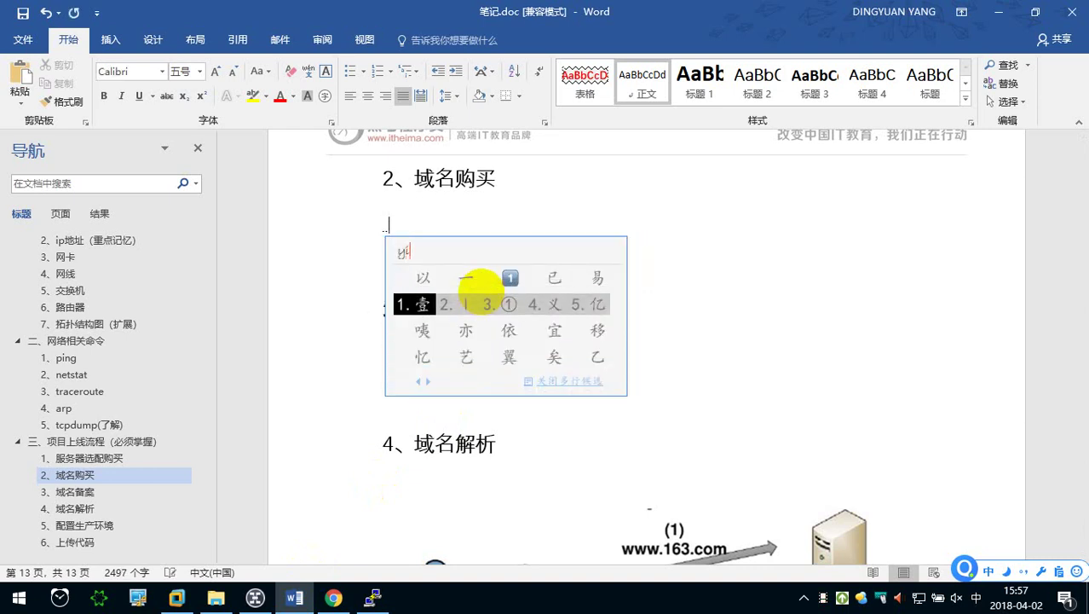
pyautogui.write('2zai')
pyautogui.press('space')
pyautogui.write('shouye')
pyautogui.press('space')
pyautogui.write('chanpin')
pyautogui.press('space')
pyautogui.write('zhong')
pyautogui.press('space')
pyautogui.write('zhaodao')
pyautogui.press('space')
pyautogui.write('yuming')
pyautogui.press('space')
pyautogui.write('zhuce')
pyautogui.press('space')
# Paste the annotated Aliyun screenshot beneath the note.
pyautogui.hotkey('ctrl', 'v')
pyautogui.press('Escape')
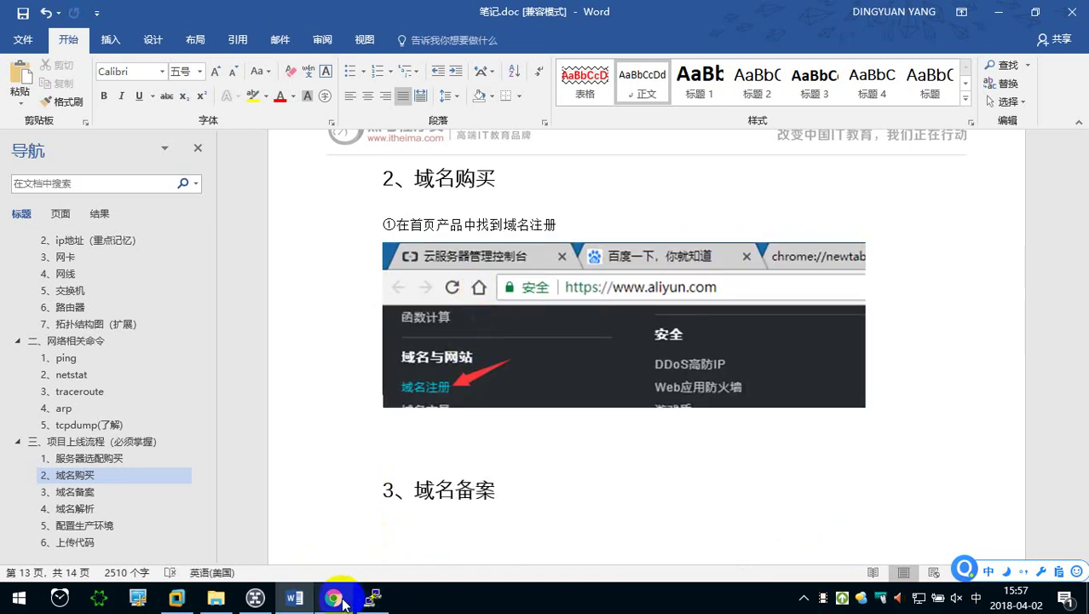
pyautogui.click(343, 600)
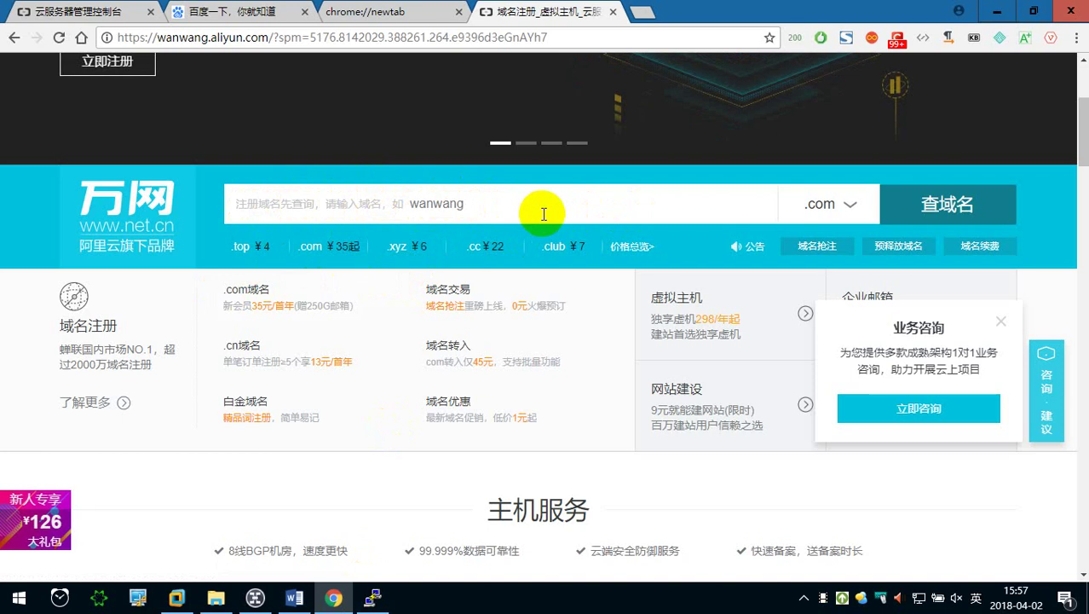
# Close the spare chrome://newtab tab and show the Baidu homepage tab.
pyautogui.click(273, 15)
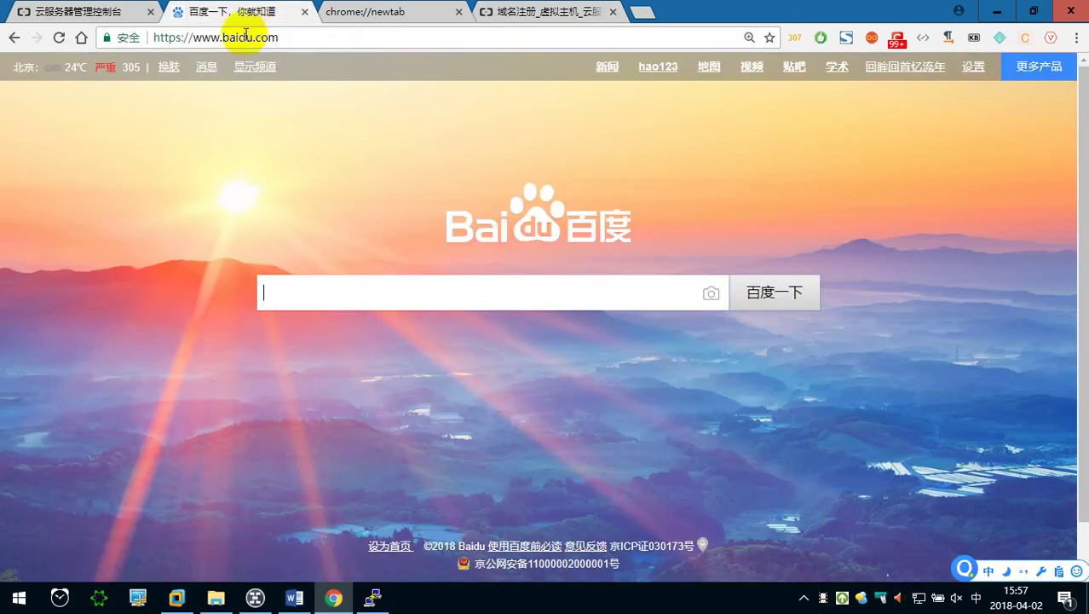
pyautogui.click(85, 12)
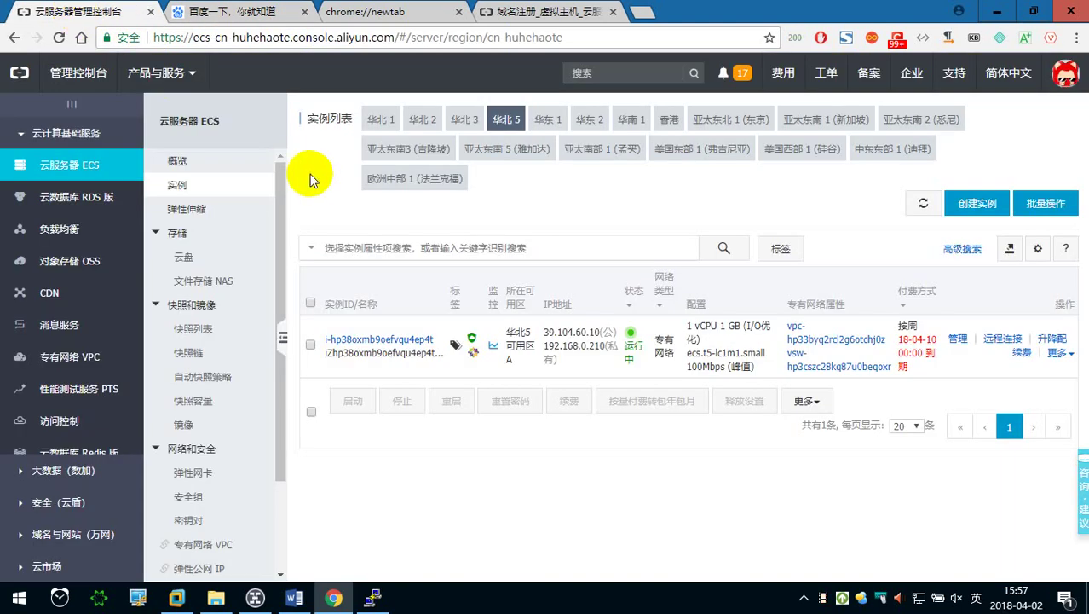
pyautogui.click(237, 15)
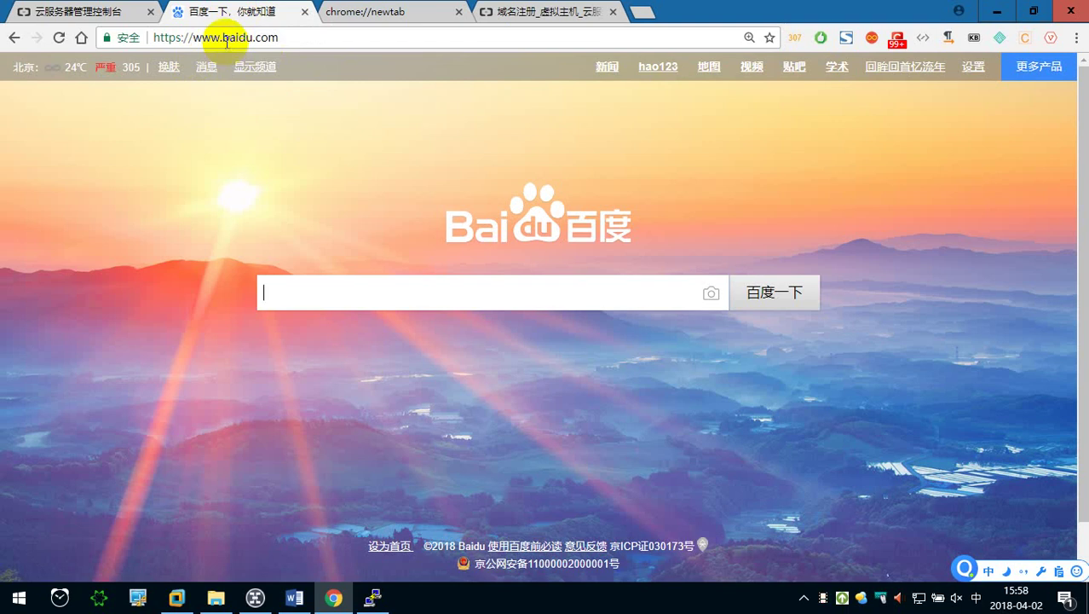
pyautogui.click(75, 11)
pyautogui.click(397, 11)
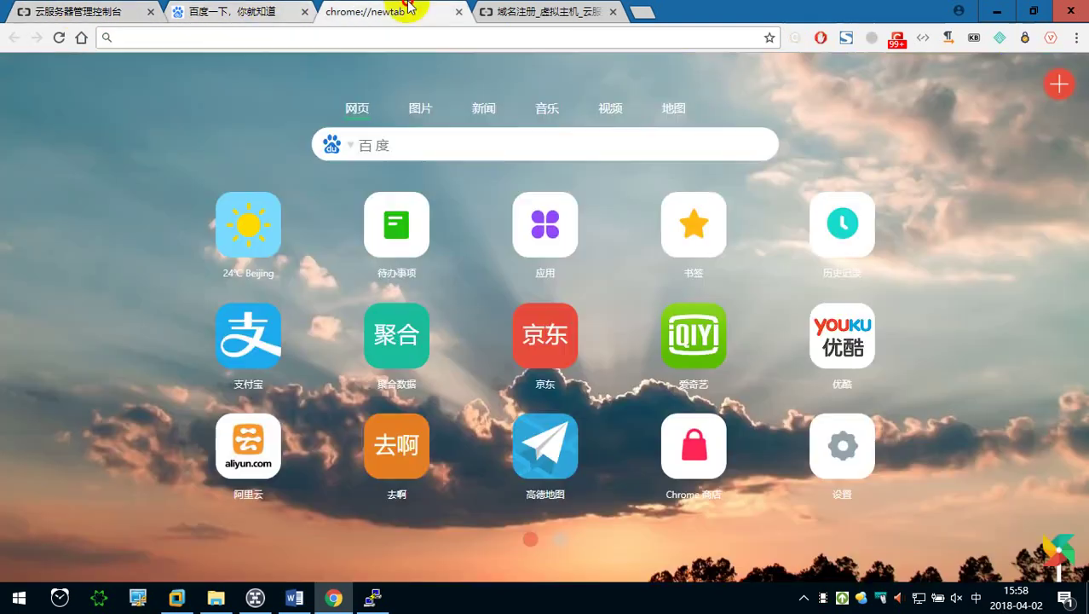
pyautogui.click(459, 12)
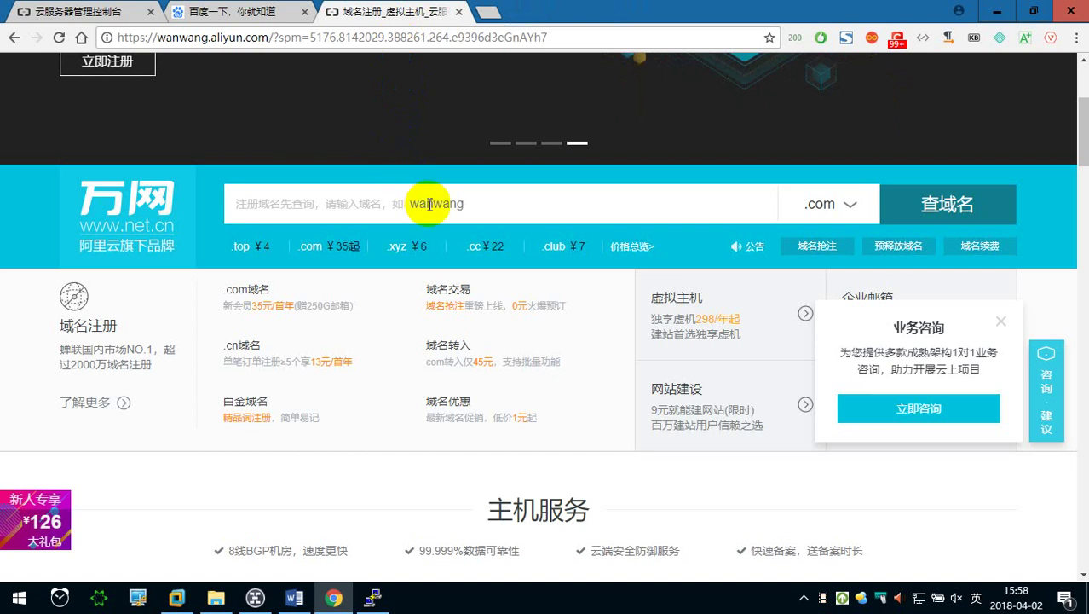
pyautogui.click(243, 15)
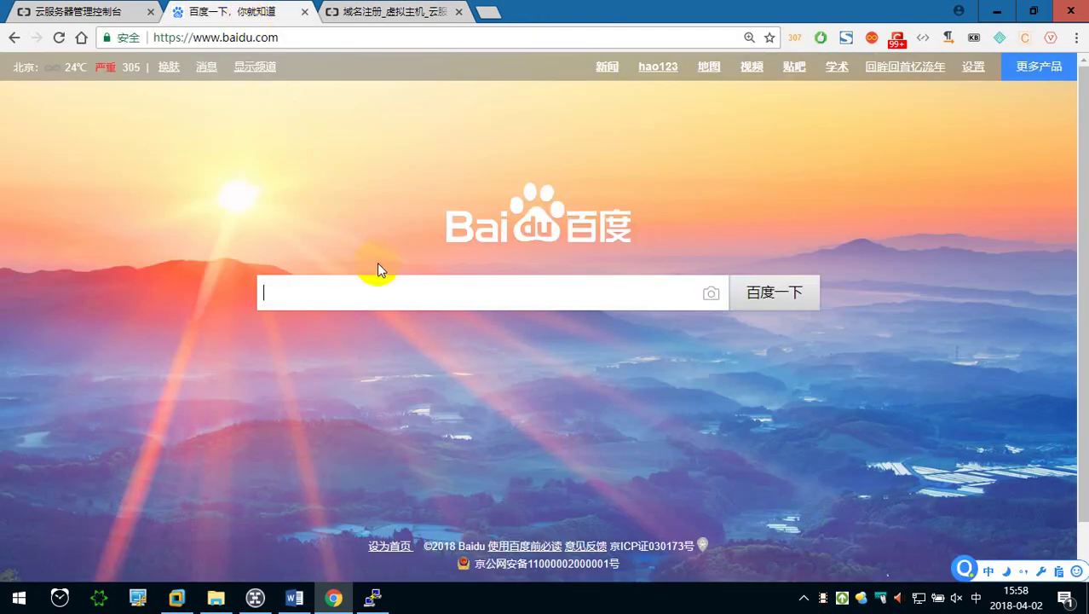
# Search Baidu for 域名估价网.
pyautogui.write("yu'm")
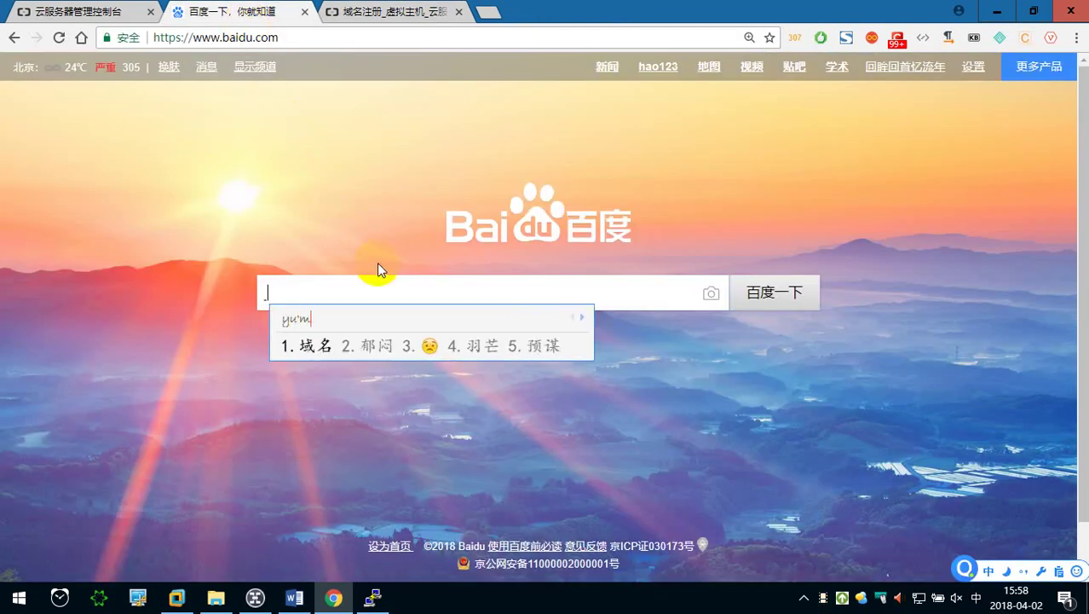
pyautogui.press('space')
pyautogui.write('guj')
pyautogui.press('space')
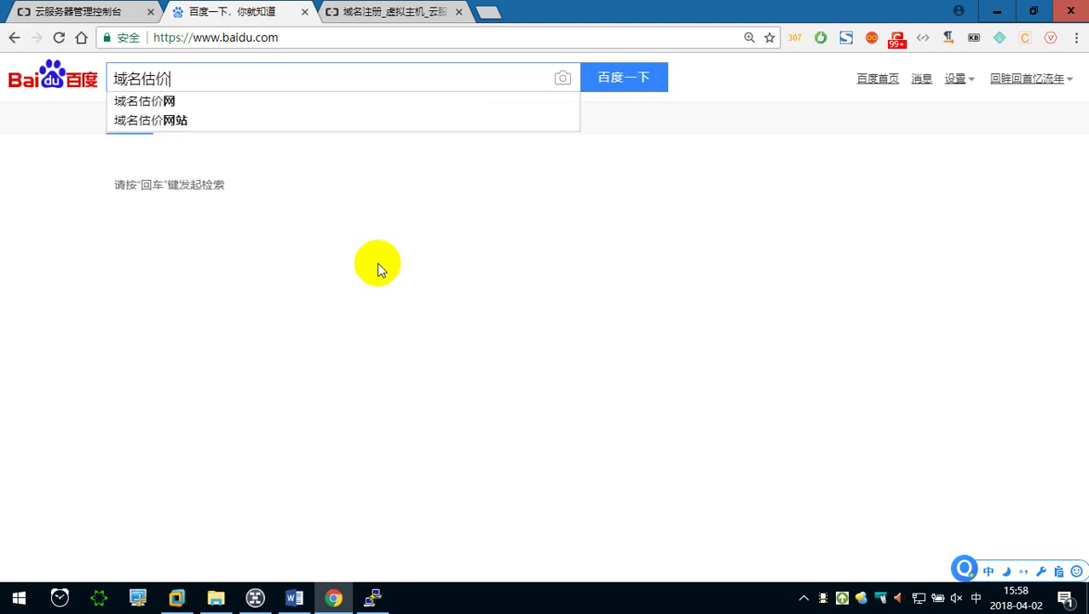
pyautogui.press('Down')
pyautogui.press('Return')
# Open Yumi's 域名评估 tool from the results and focus its domain entry box.
pyautogui.scroll(-4, 365, 303)
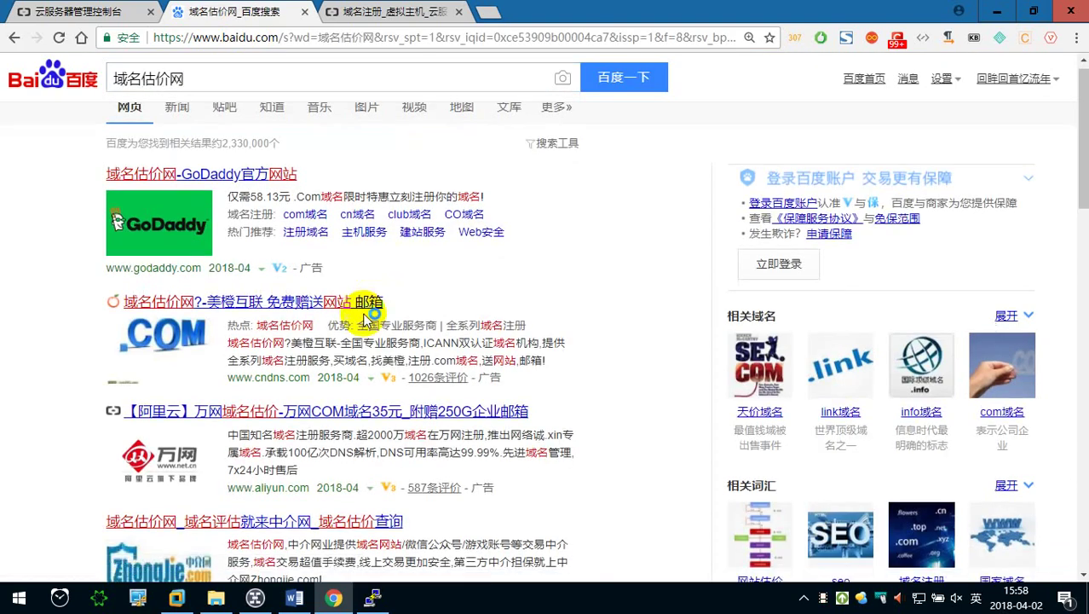
pyautogui.scroll(-2, 214, 393)
pyautogui.click(256, 374)
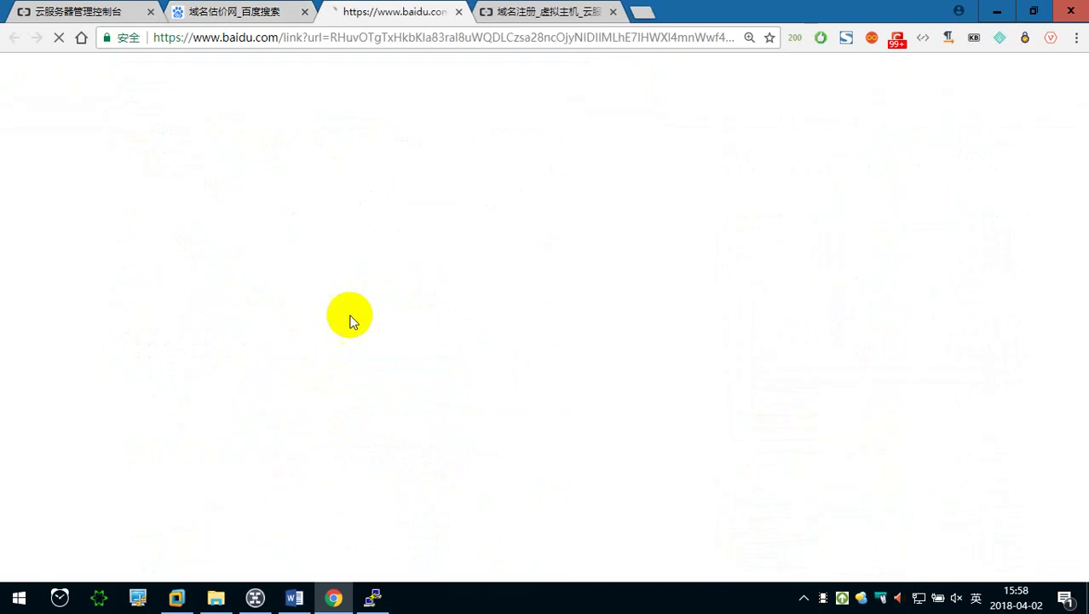
pyautogui.click(327, 346)
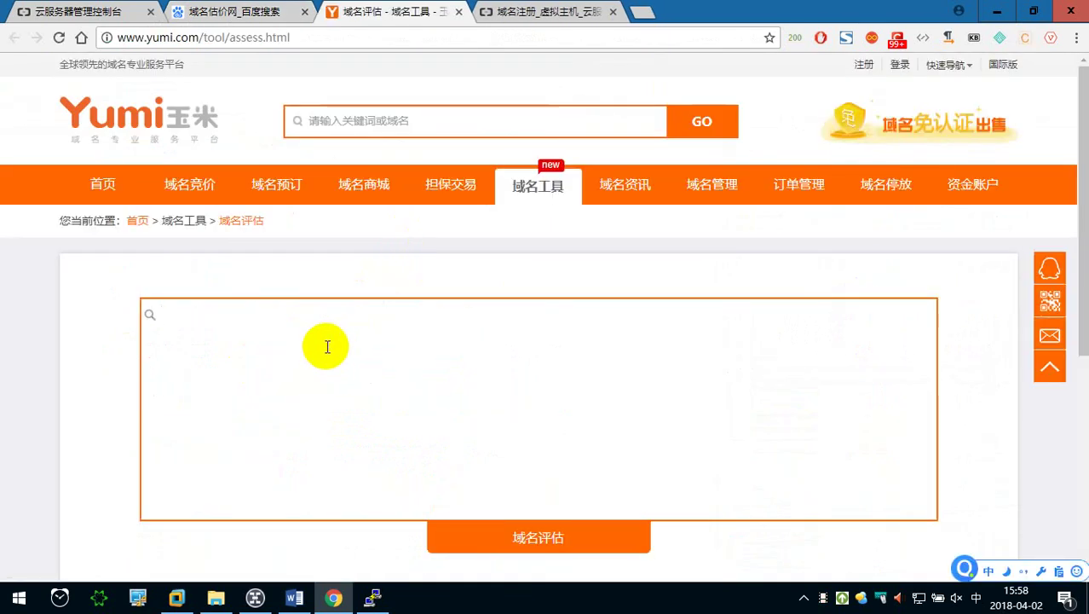
# Appraise qq.com in Yumi and check its 域名价值巨大 rating.
pyautogui.write('qq.com')
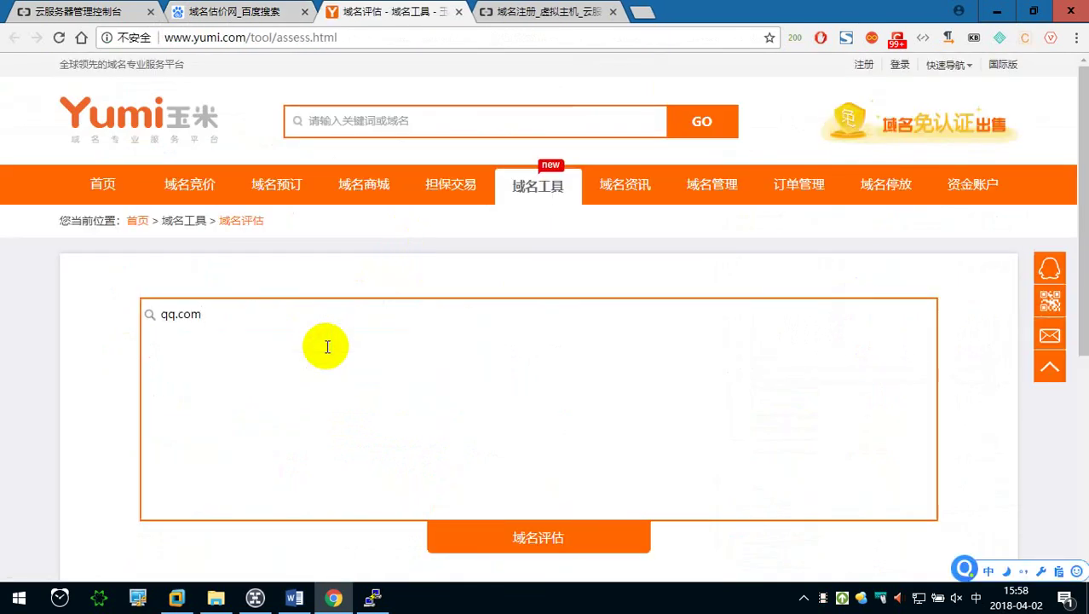
pyautogui.click(545, 546)
pyautogui.scroll(-3, 384, 486)
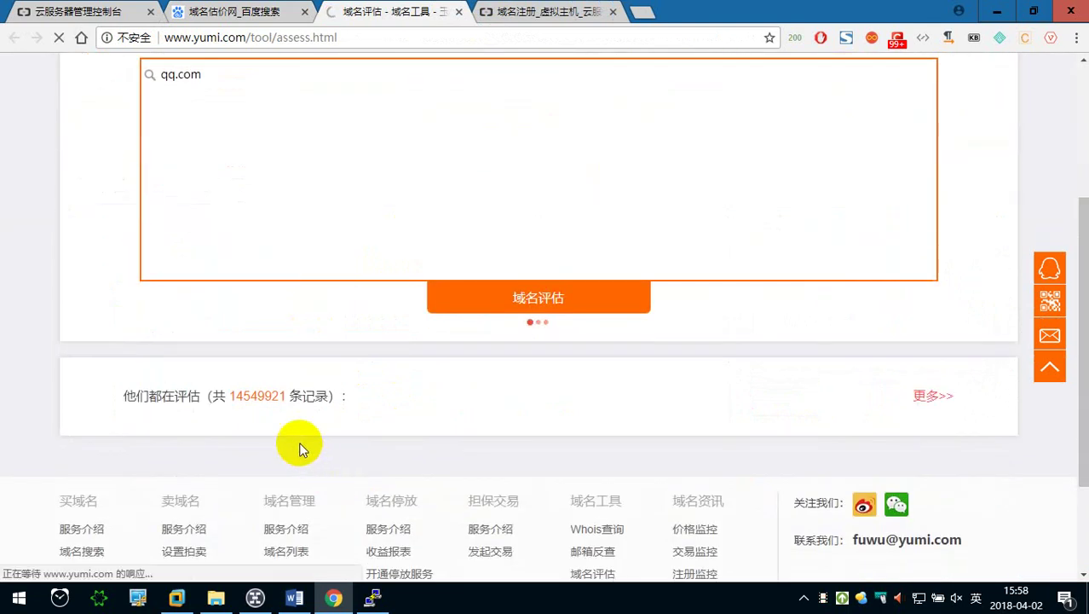
pyautogui.scroll(-2, 291, 445)
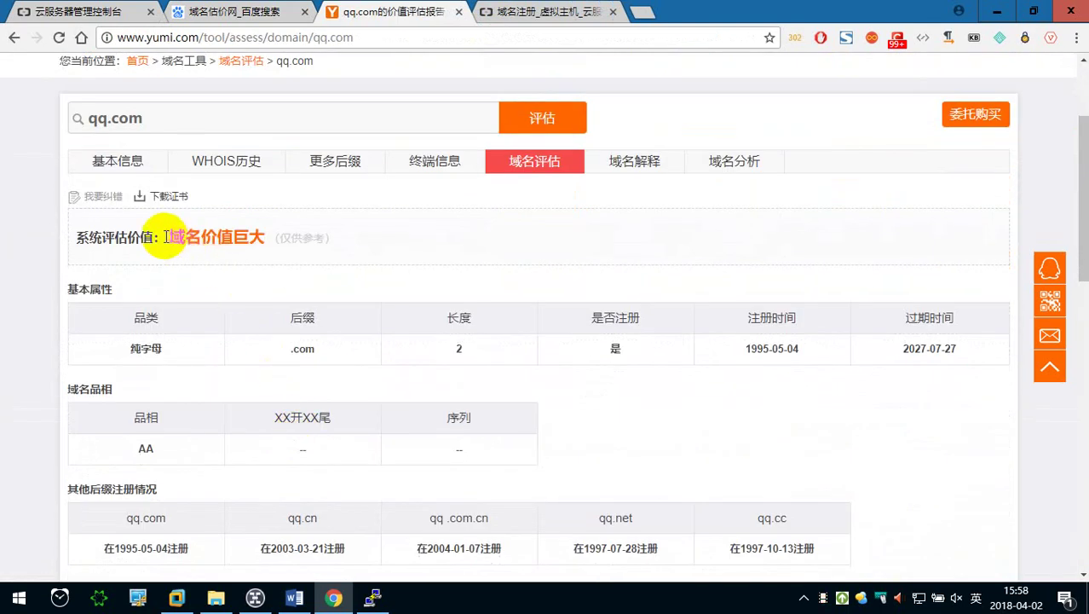
pyautogui.moveTo(165, 237); pyautogui.dragTo(266, 237)
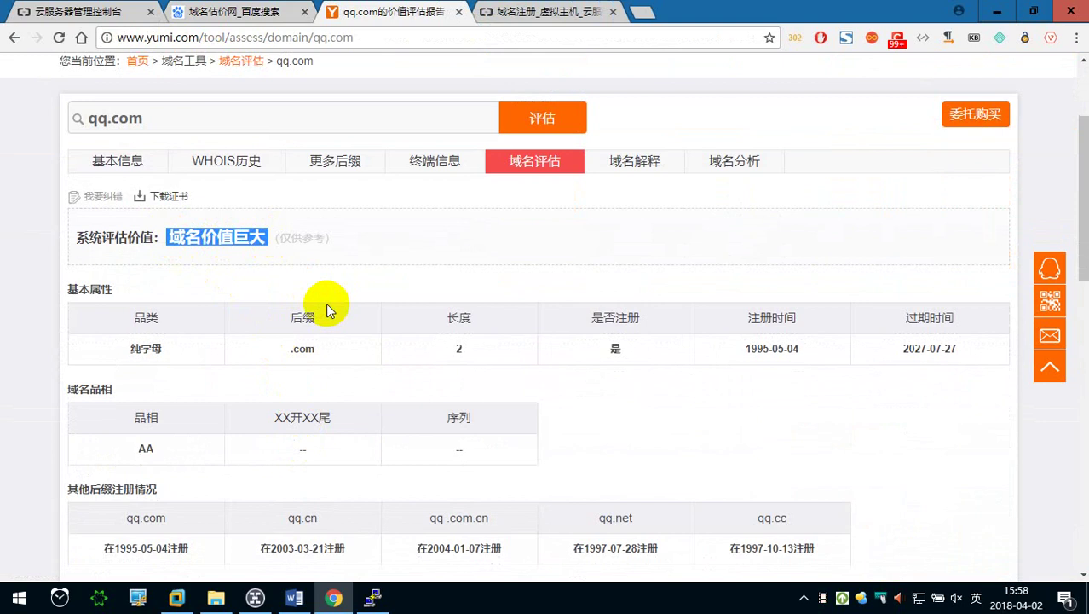
pyautogui.click(339, 240)
# Appraise baidu.com, then the random domain baidufgkhkljkhuy.com.
pyautogui.moveTo(107, 118); pyautogui.dragTo(54, 116)
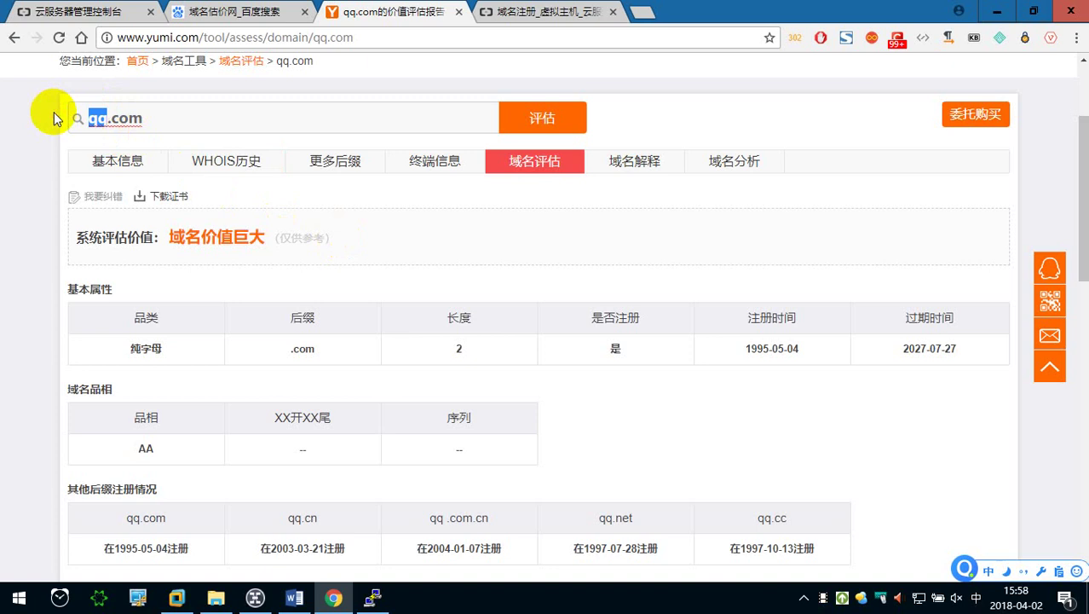
pyautogui.write('baidu')
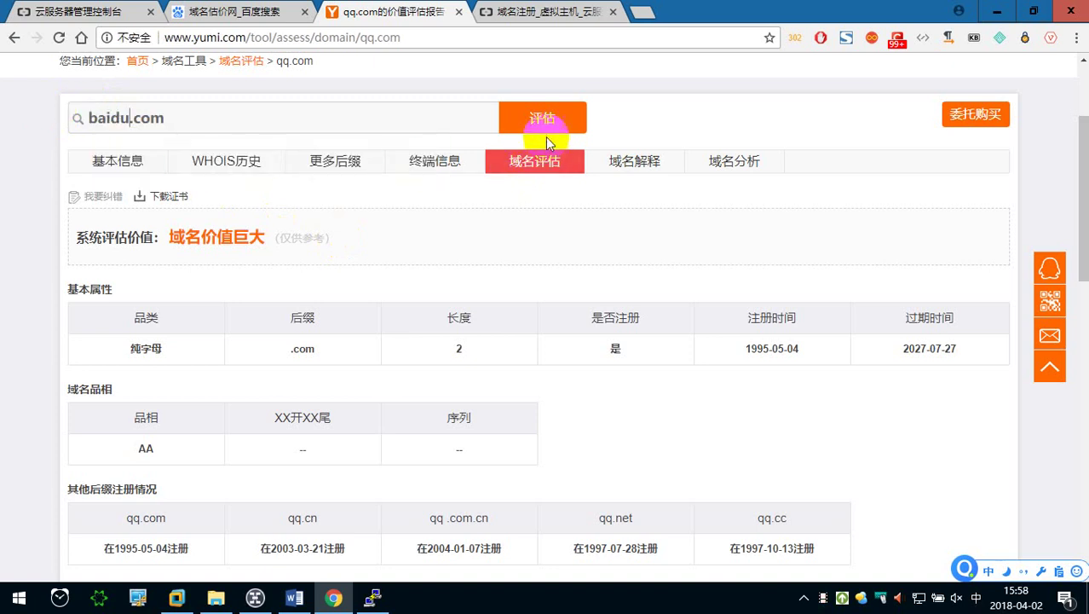
pyautogui.click(546, 140)
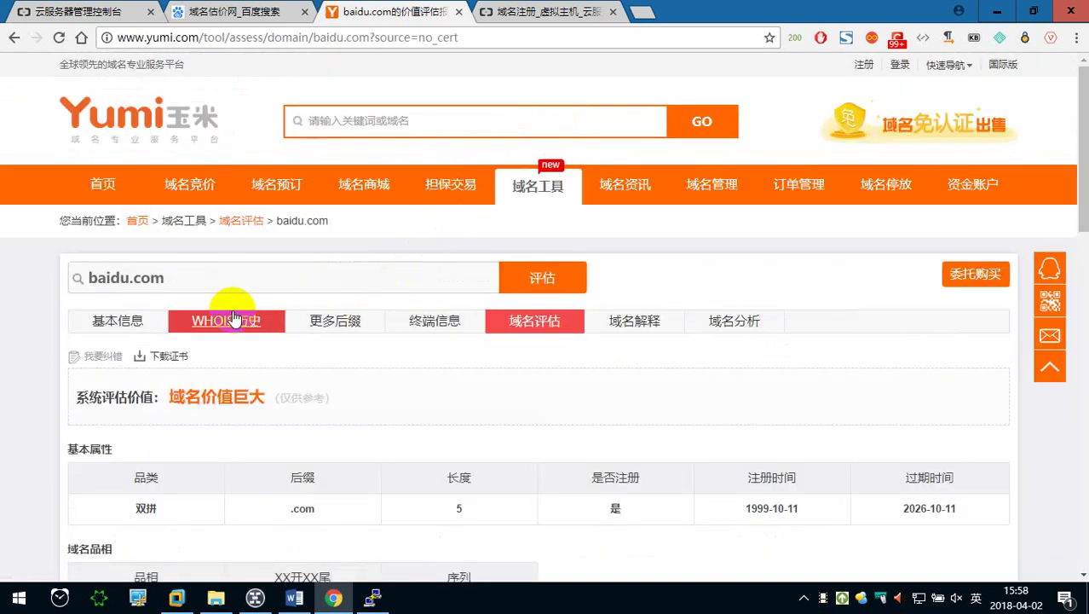
pyautogui.click(141, 275)
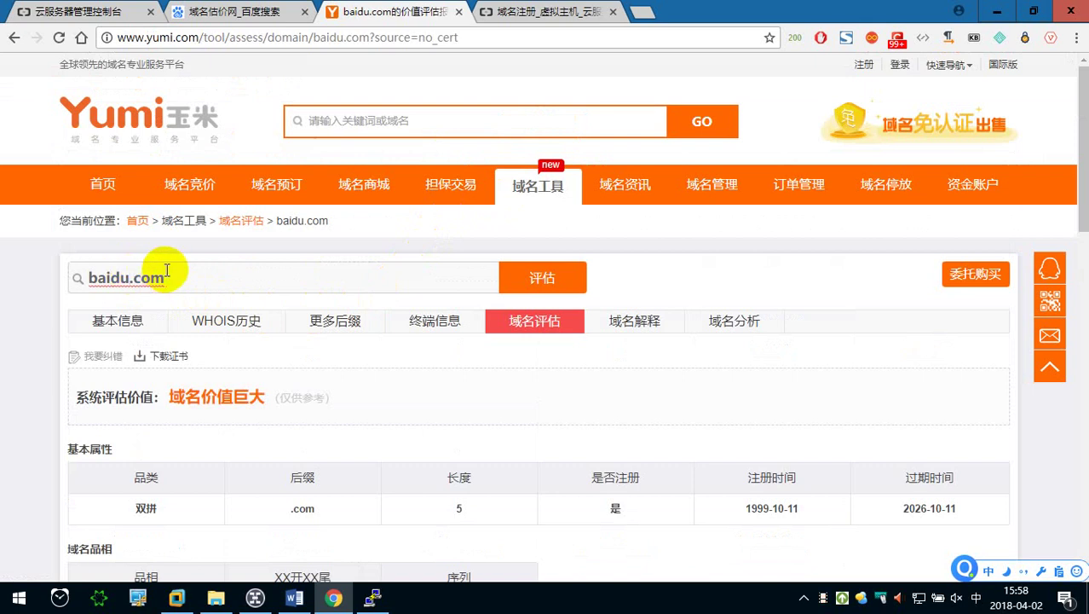
pyautogui.write('fgkhkljkhuy')
pyautogui.press('Return')
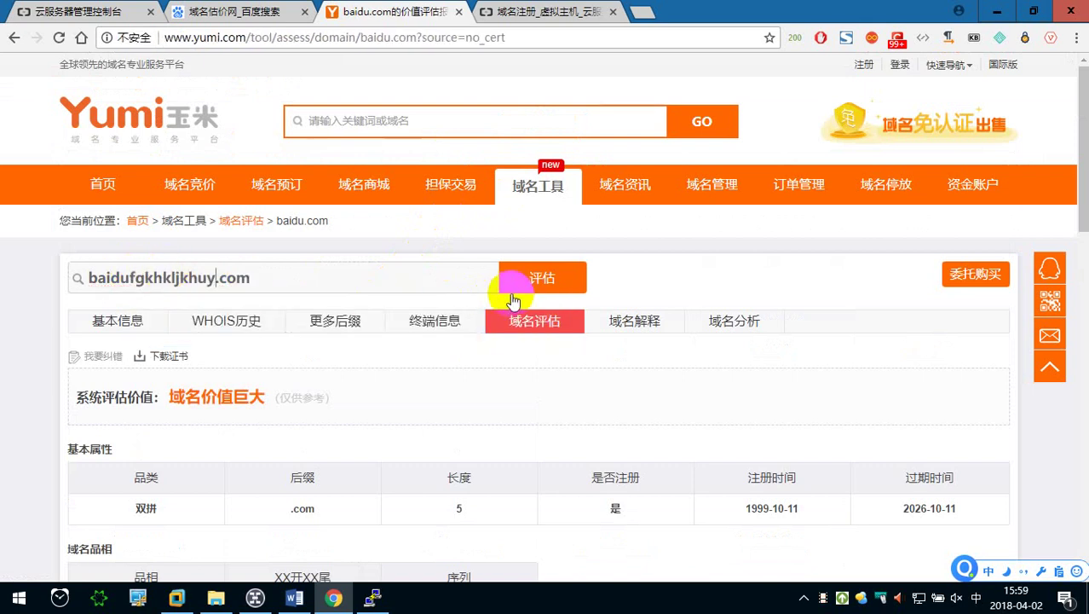
pyautogui.click(512, 285)
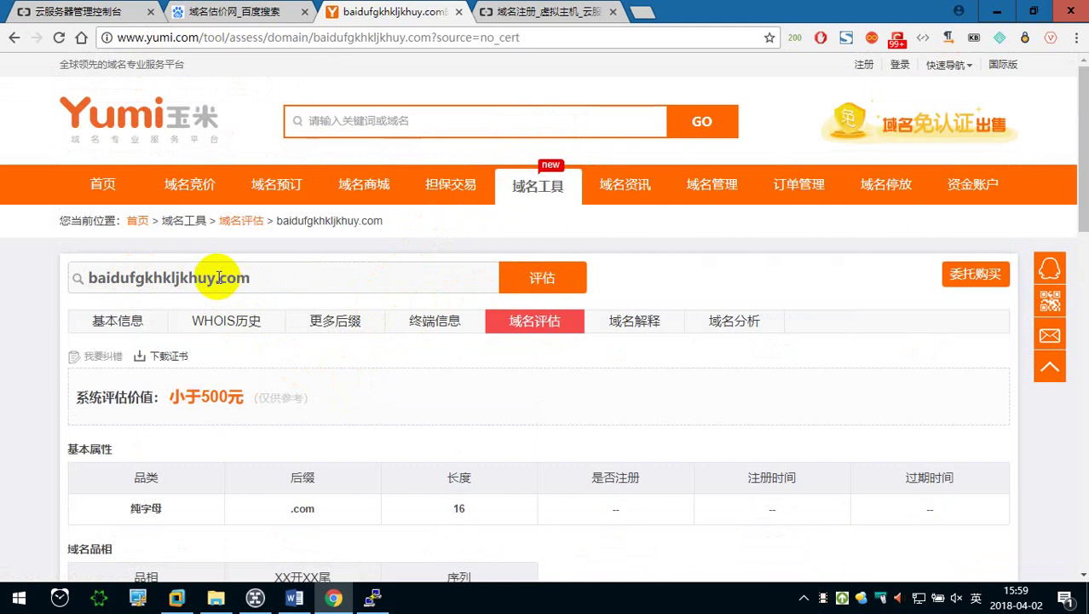
# Appraise google.com.
pyautogui.moveTo(215, 279); pyautogui.dragTo(54, 278)
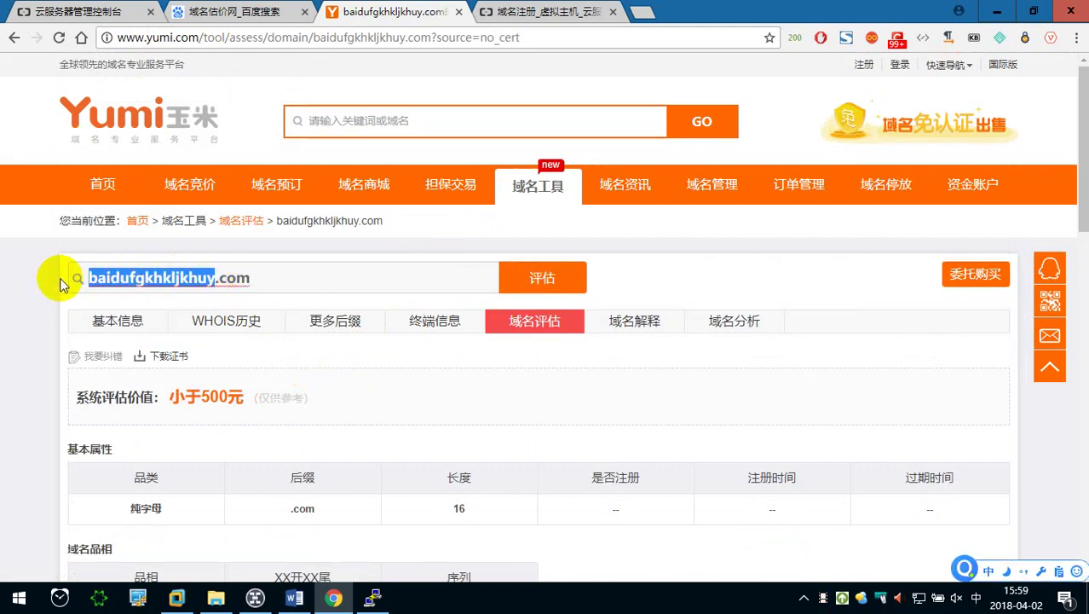
pyautogui.write('goog')
pyautogui.press('space')
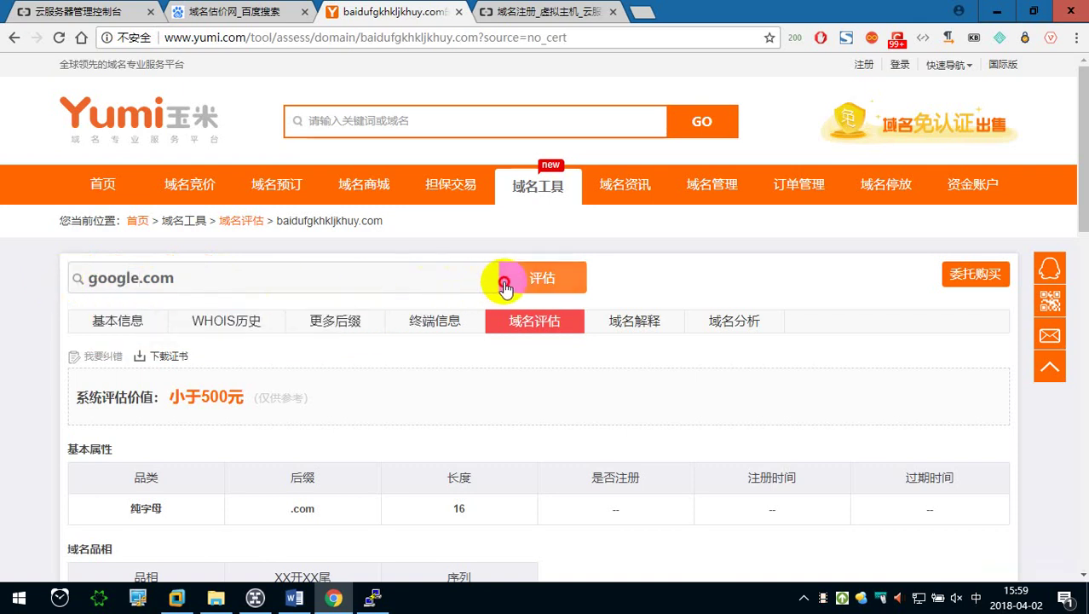
pyautogui.click(509, 279)
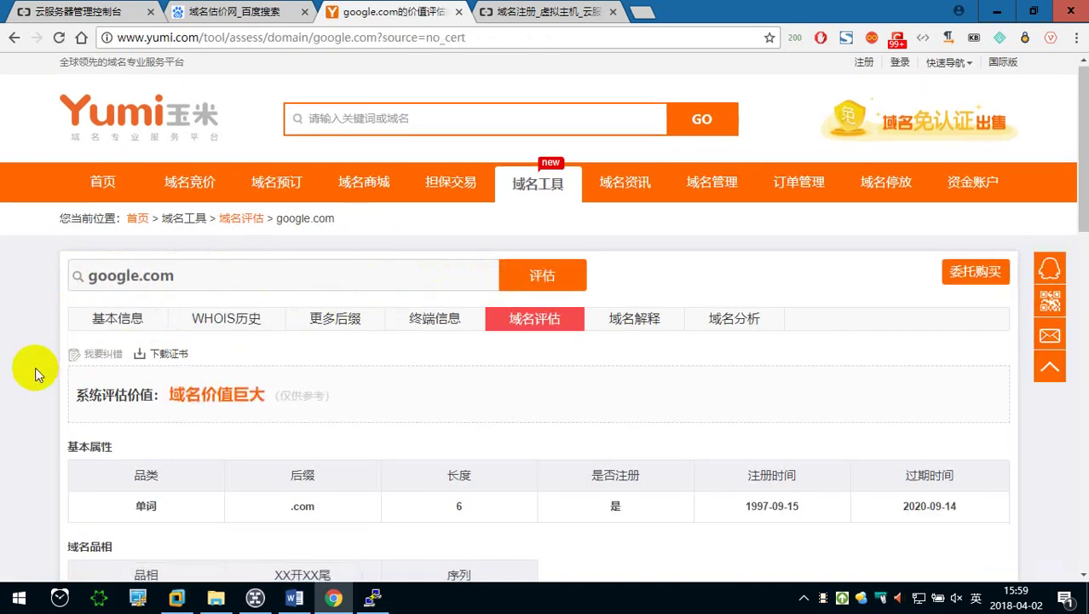
pyautogui.scroll(-1, 35, 366)
# Appraise 28sjw.com, which is valued under 500元.
pyautogui.click(137, 198)
pyautogui.moveTo(136, 197); pyautogui.dragTo(1, 203)
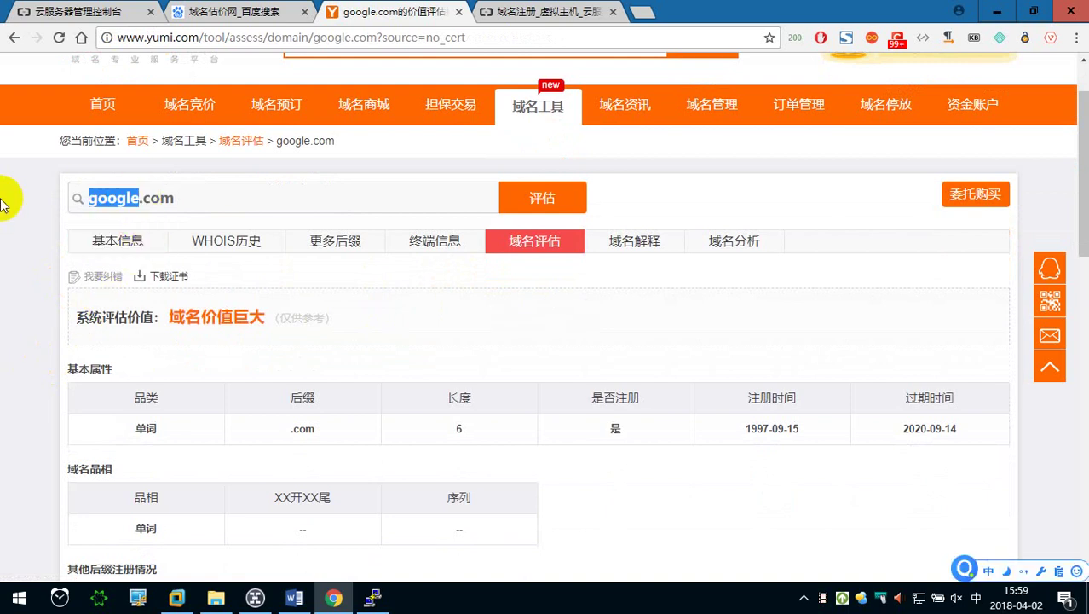
pyautogui.write('28sjw')
pyautogui.press('shift')
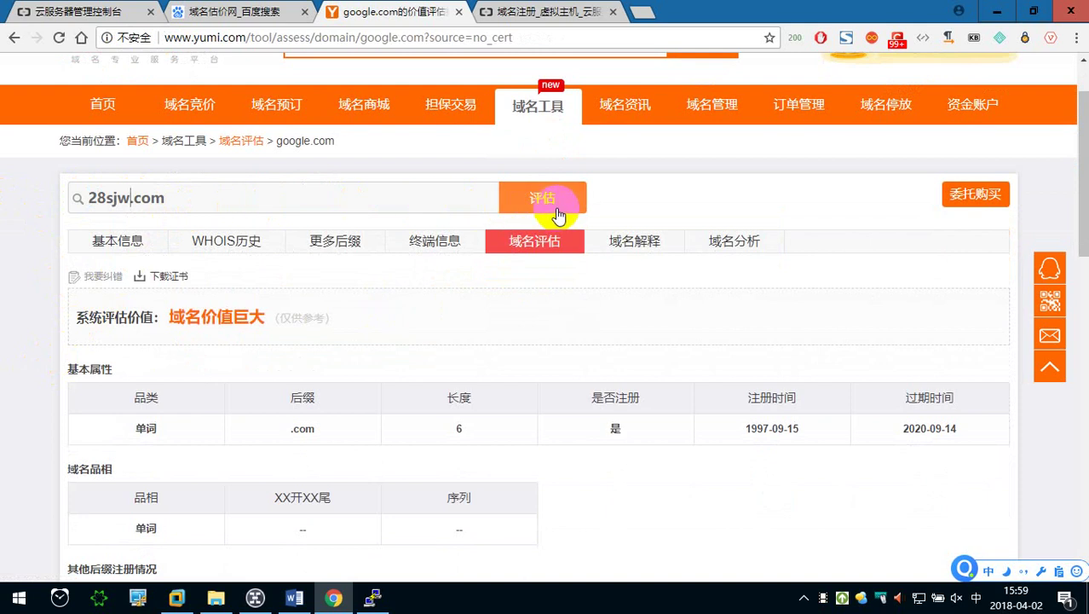
pyautogui.click(549, 198)
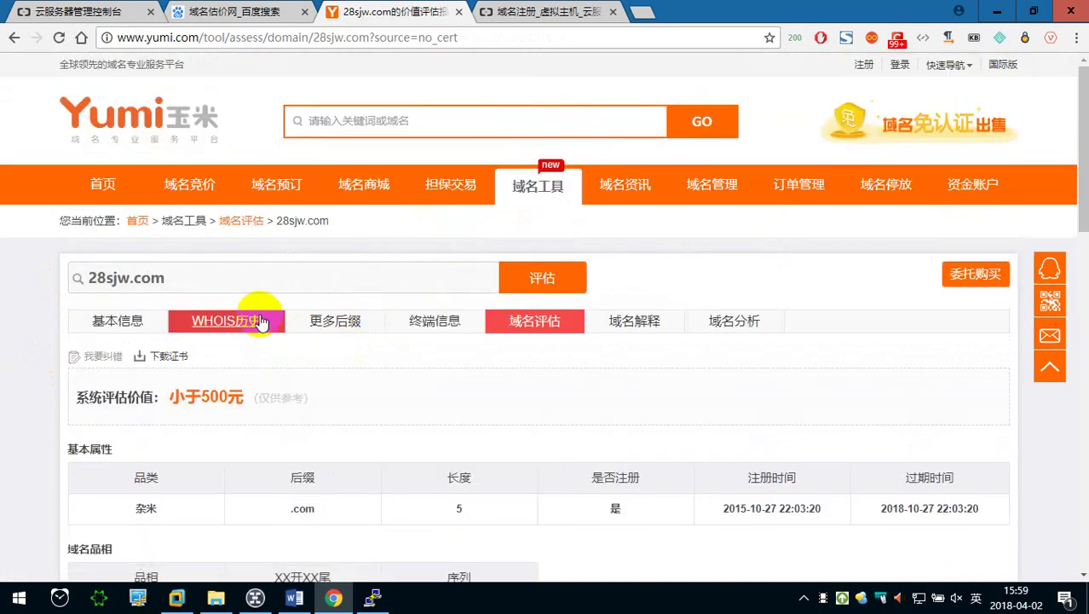
pyautogui.scroll(-1, 256, 316)
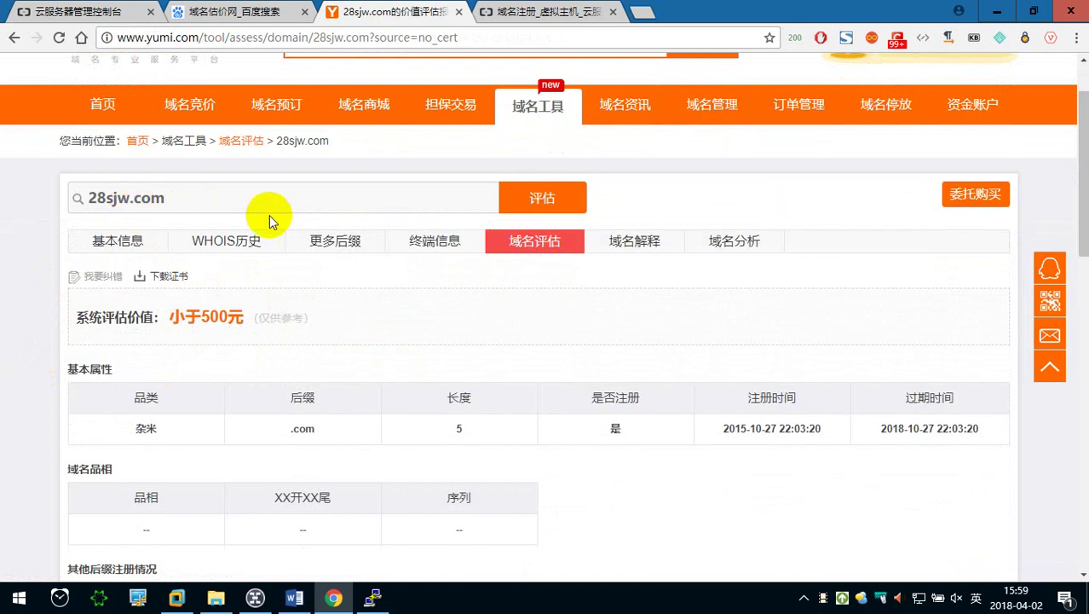
# On the 万网 domain registration tab, enter yunwei with the .com suffix in the domain search.
pyautogui.click(94, 12)
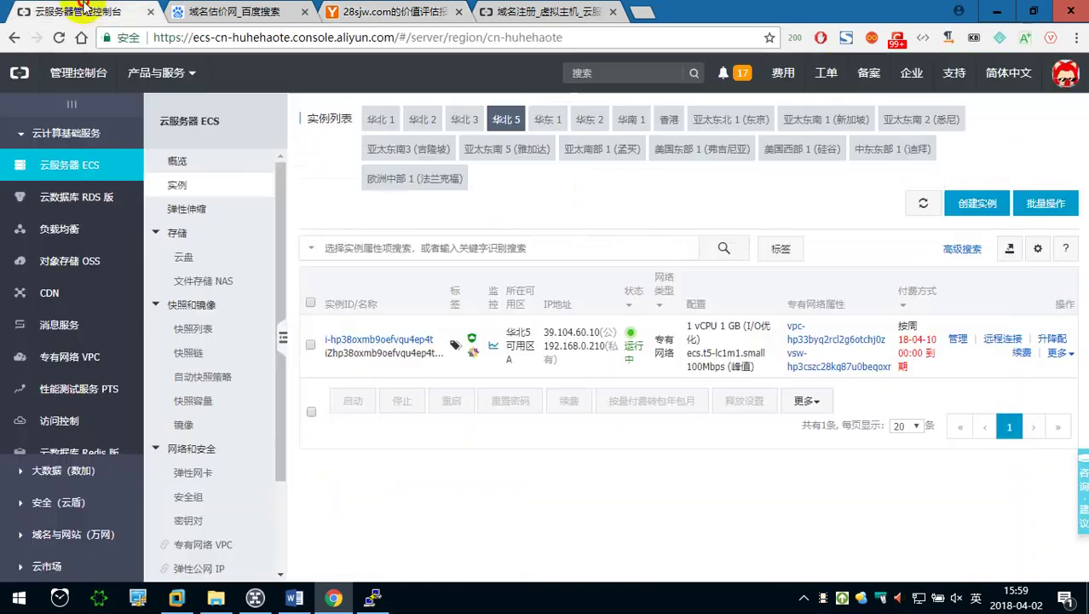
pyautogui.click(540, 12)
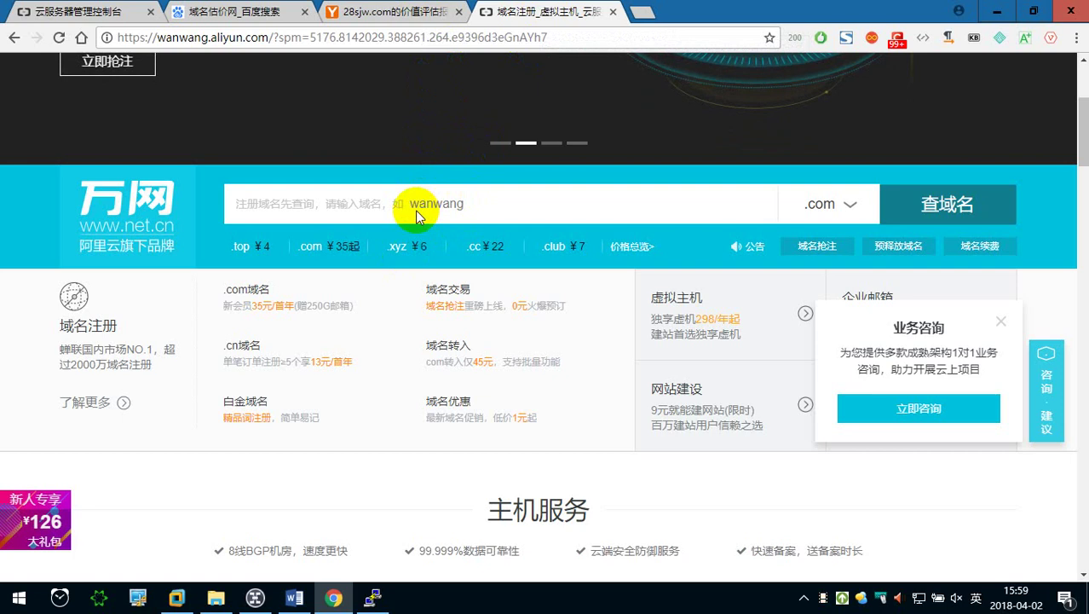
pyautogui.click(442, 203)
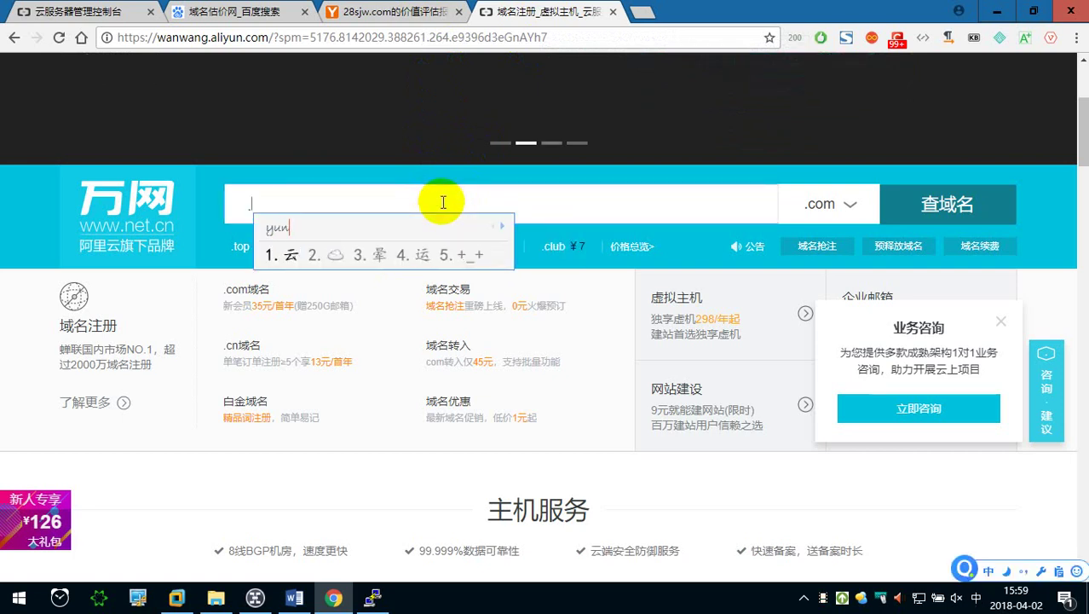
pyautogui.write('yunwei')
pyautogui.press('Return')
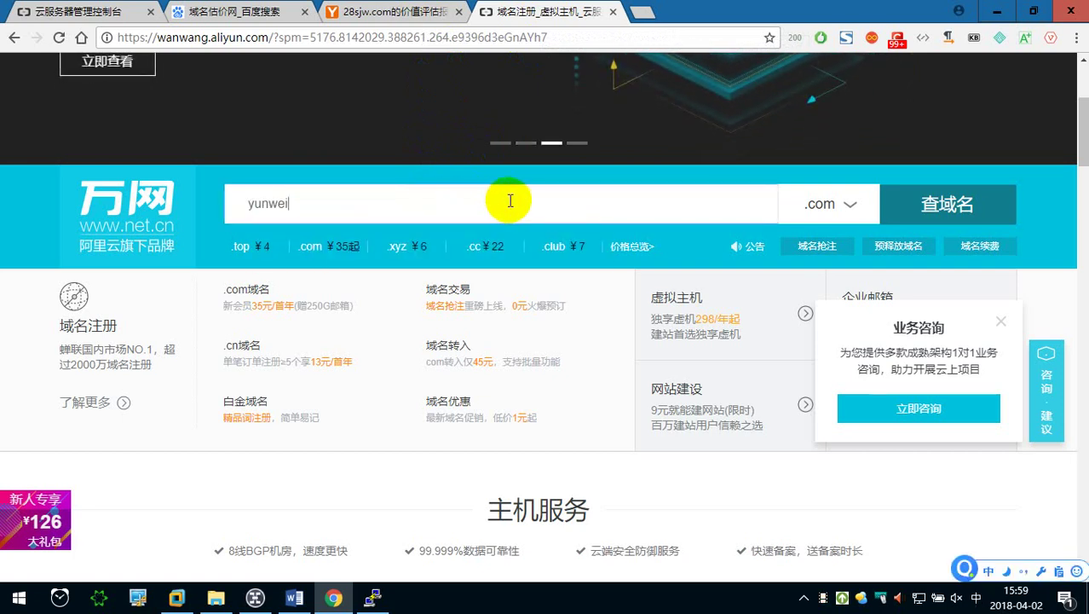
pyautogui.click(949, 220)
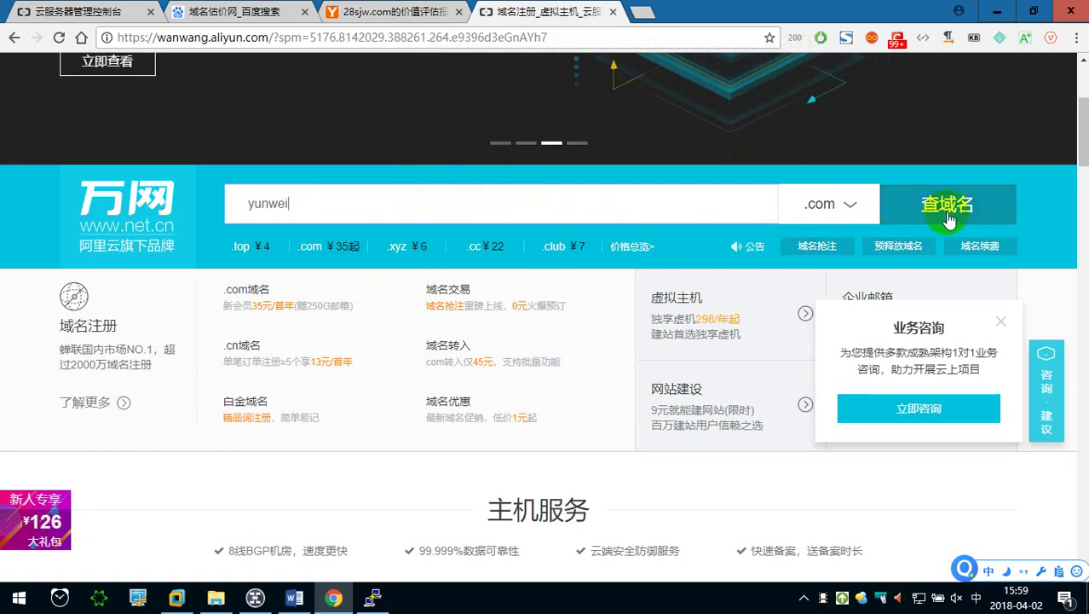
pyautogui.scroll(-1, 853, 222)
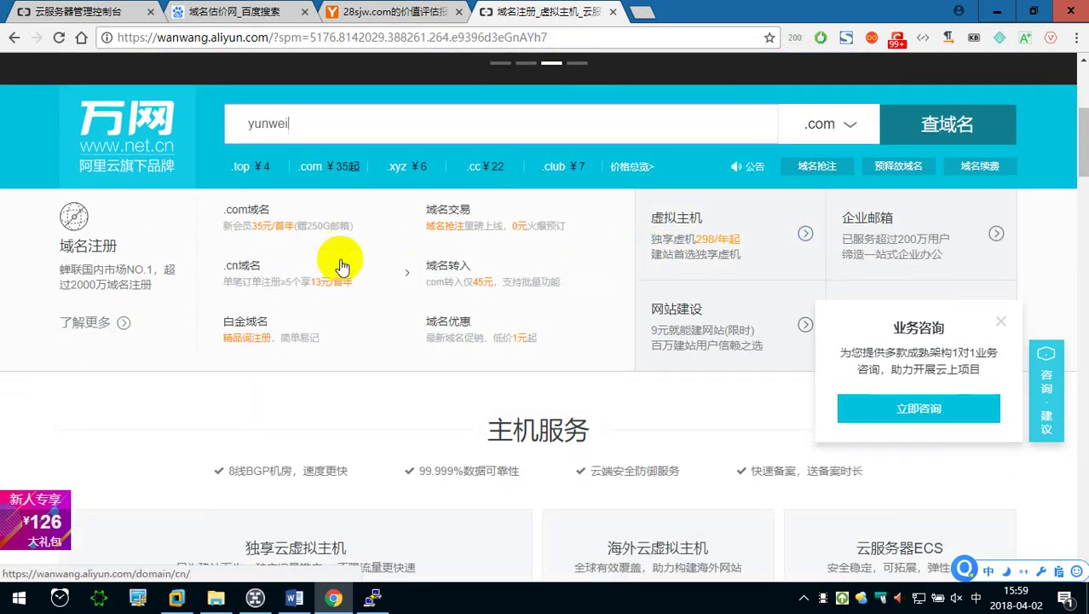
pyautogui.hotkey('ctrl', 'alt', 'a')
# Capture the search banner with yunwei and 查域名 boxed in red plus an arrow, then run the search.
pyautogui.moveTo(57, 84); pyautogui.dragTo(1009, 187)
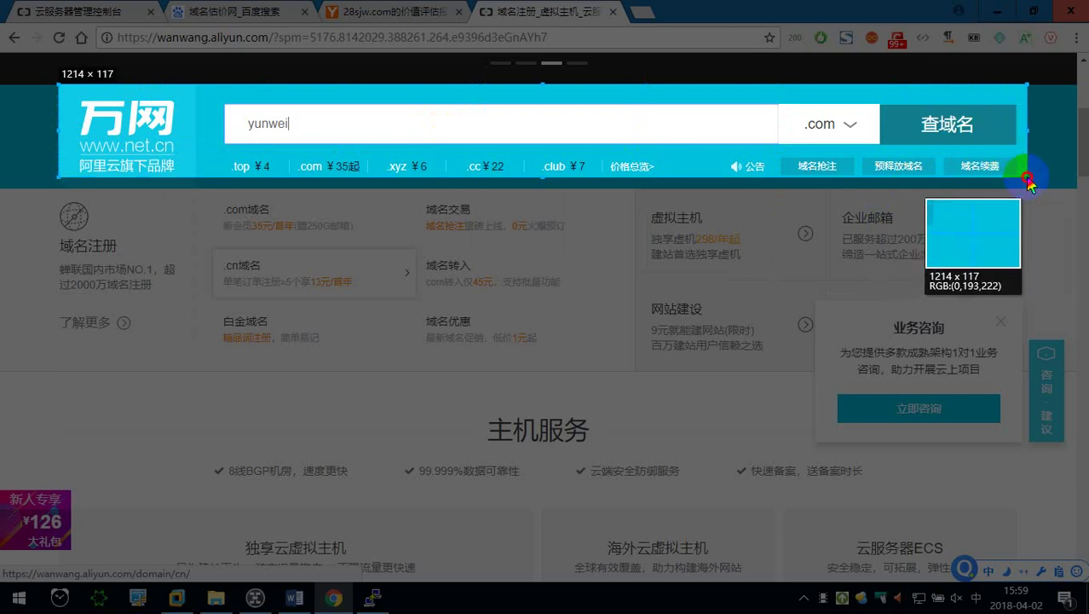
pyautogui.click(729, 203)
pyautogui.moveTo(300, 140); pyautogui.dragTo(222, 109)
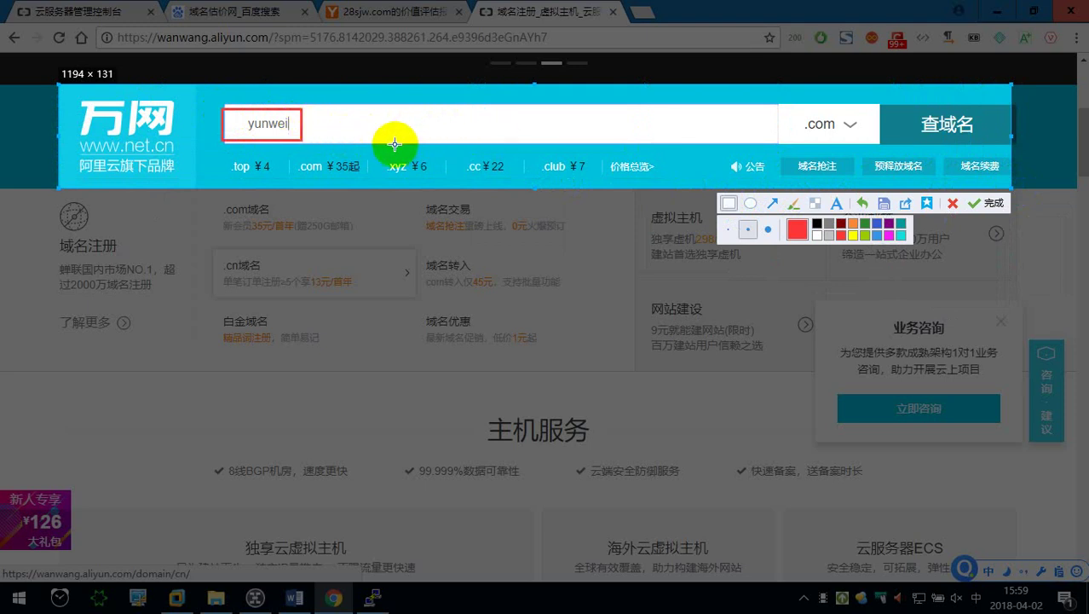
pyautogui.click(772, 203)
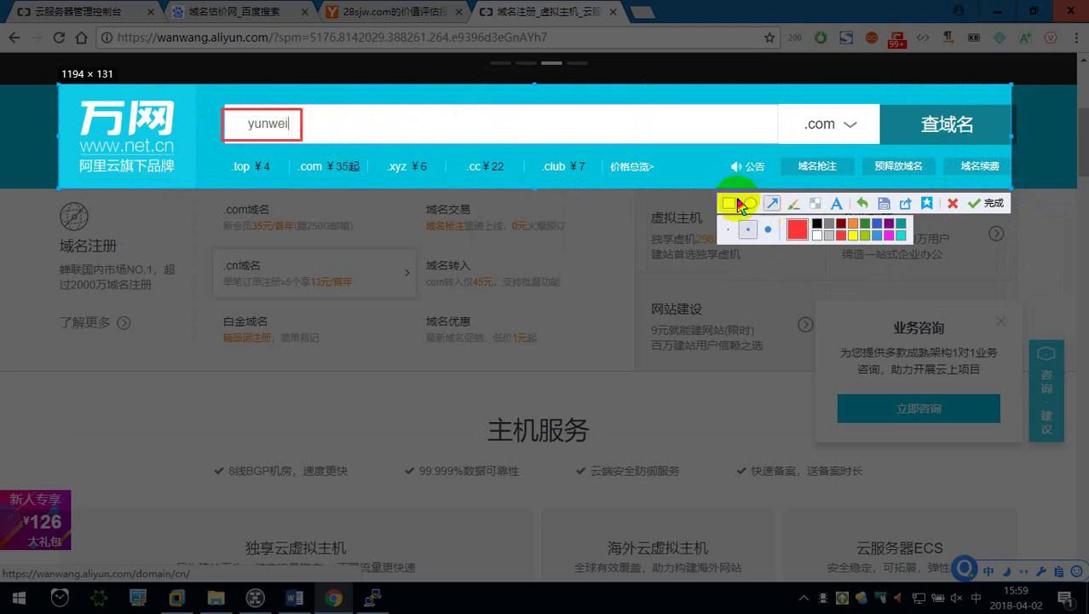
pyautogui.moveTo(300, 125); pyautogui.dragTo(876, 124)
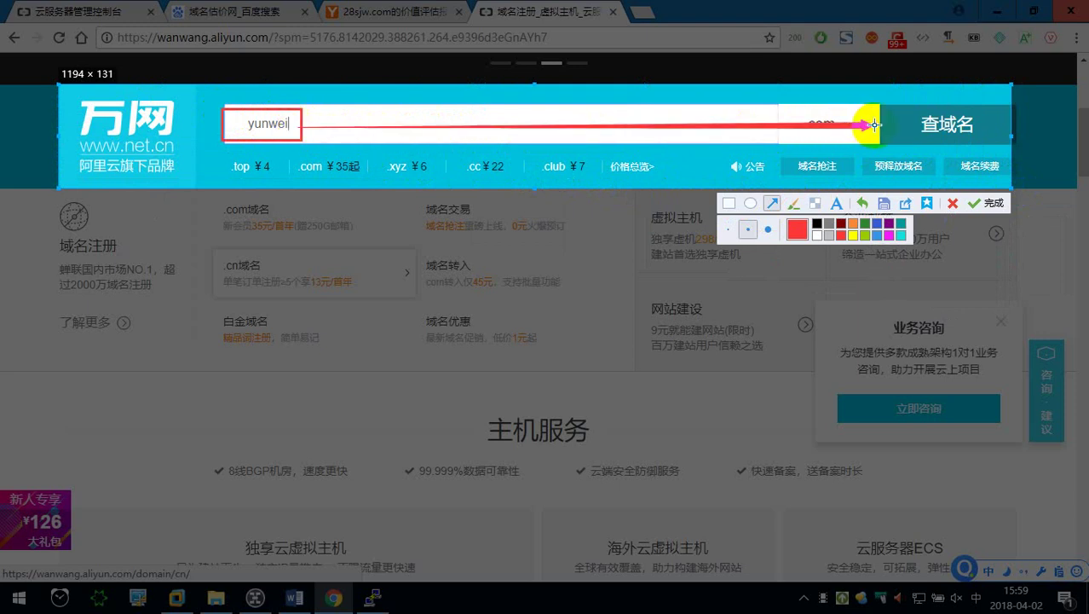
pyautogui.click(730, 203)
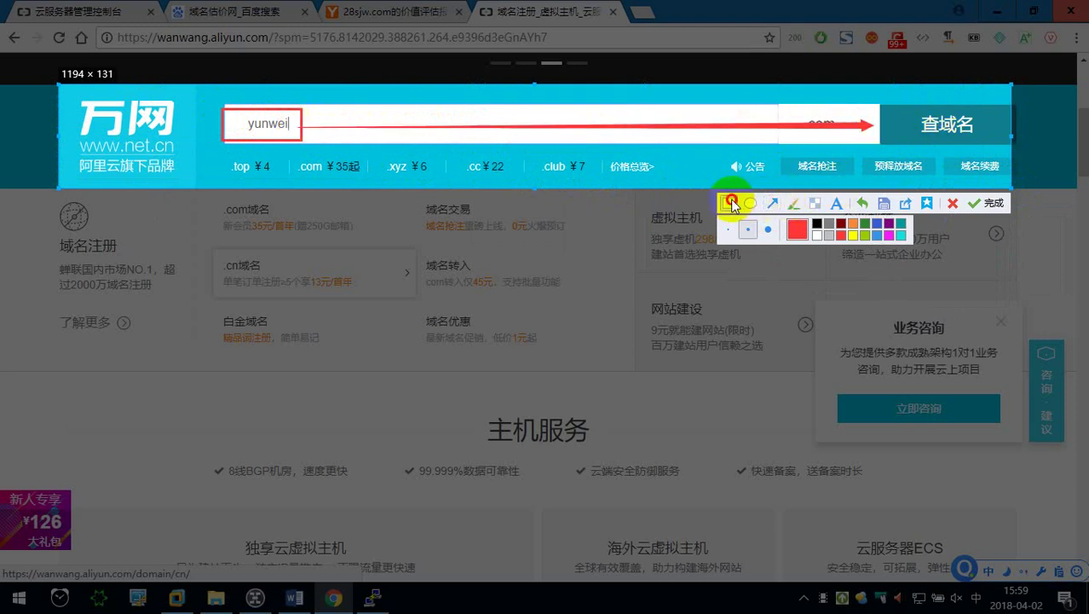
pyautogui.moveTo(878, 105); pyautogui.dragTo(1019, 147)
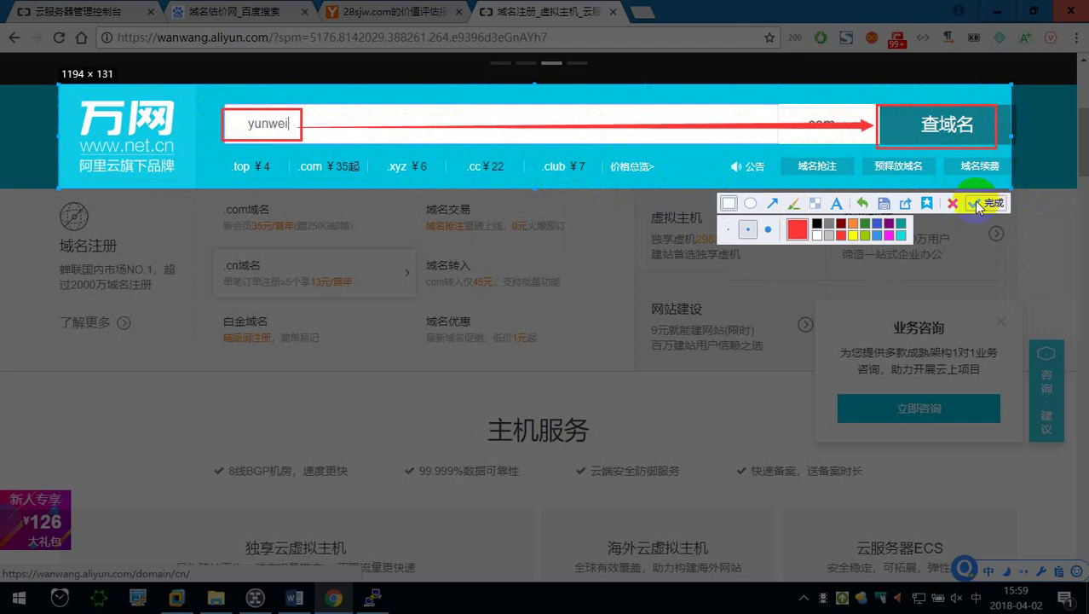
pyautogui.click(978, 204)
pyautogui.click(946, 141)
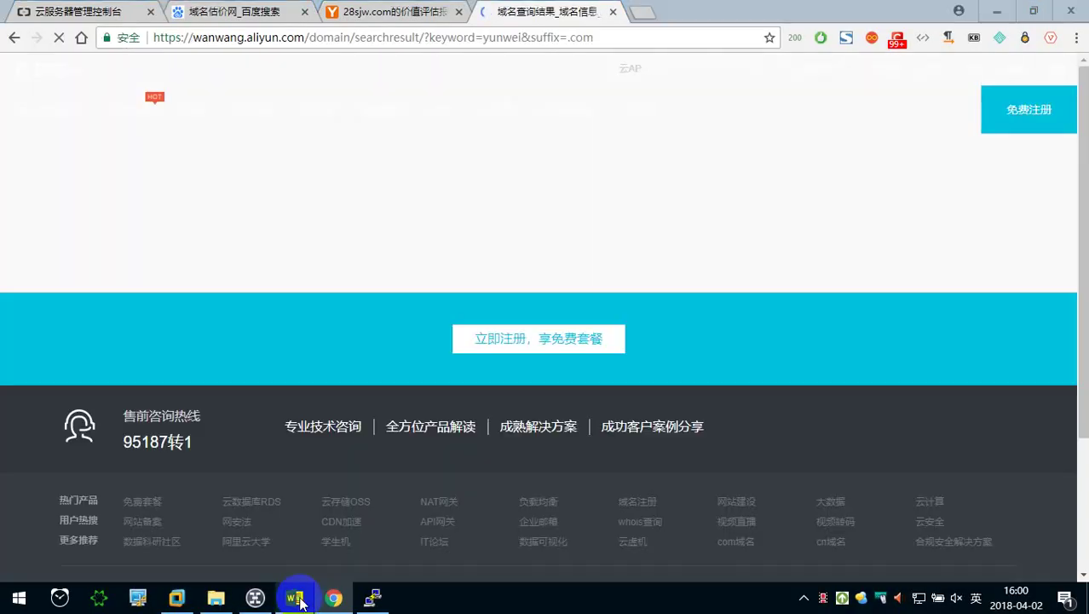
# In the Word notes, add the line 域名注册得先查看是否可以注册： below the existing image.
pyautogui.click(294, 597)
pyautogui.scroll(-1, 513, 316)
pyautogui.press('Return')
pyautogui.write('yuming')
pyautogui.press('space')
pyautogui.write('zhuc')
pyautogui.press('space')
pyautogui.write('de')
pyautogui.press('space')
pyautogui.write('xian')
pyautogui.press('space')
pyautogui.write('chak sf ky zhc')
pyautogui.press('space')
# Paste the annotated Wanwang search screenshot on a new line beneath the note.
pyautogui.press('Return')
pyautogui.hotkey('ctrl', 'v')
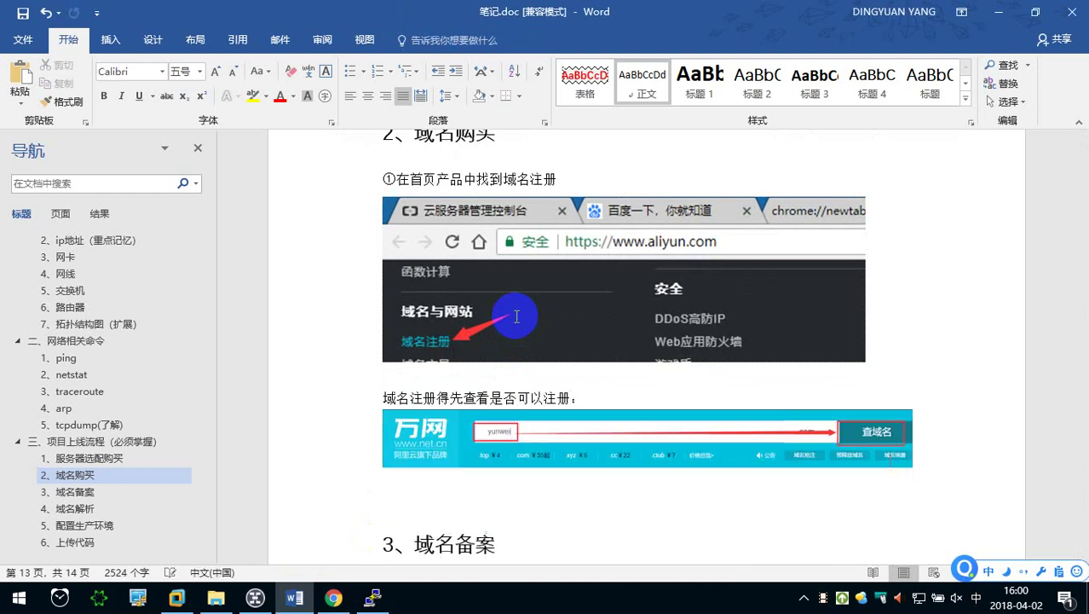
pyautogui.press('Return')
pyautogui.click(333, 597)
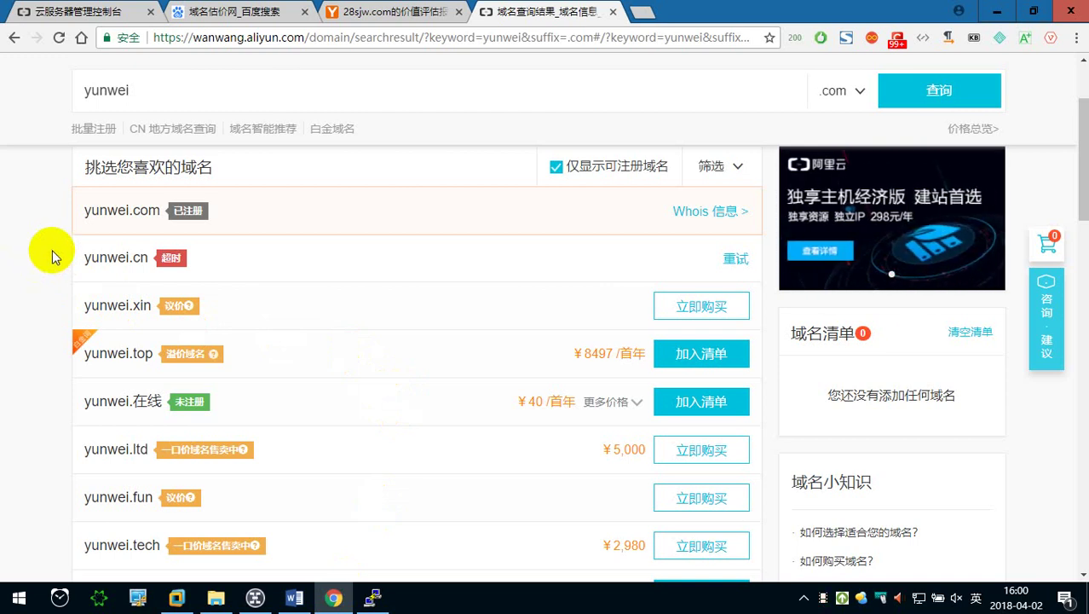
# Recheck yunwei.cn, then expand the yunwei results to all 25 suffixes and review their prices.
pyautogui.click(738, 259)
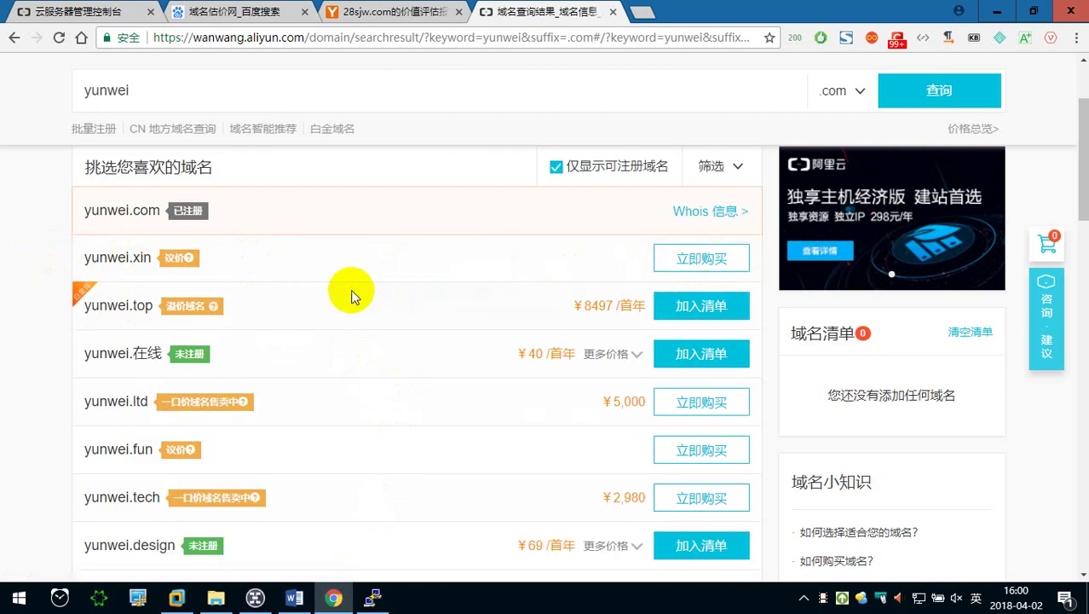
pyautogui.scroll(-1, 47, 271)
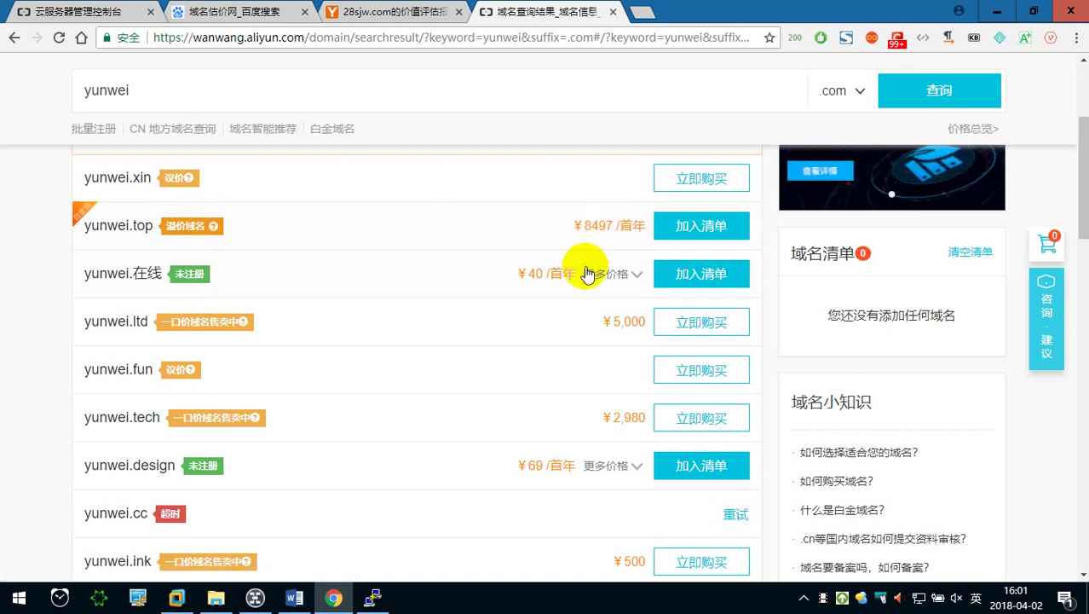
pyautogui.scroll(-4, 588, 264)
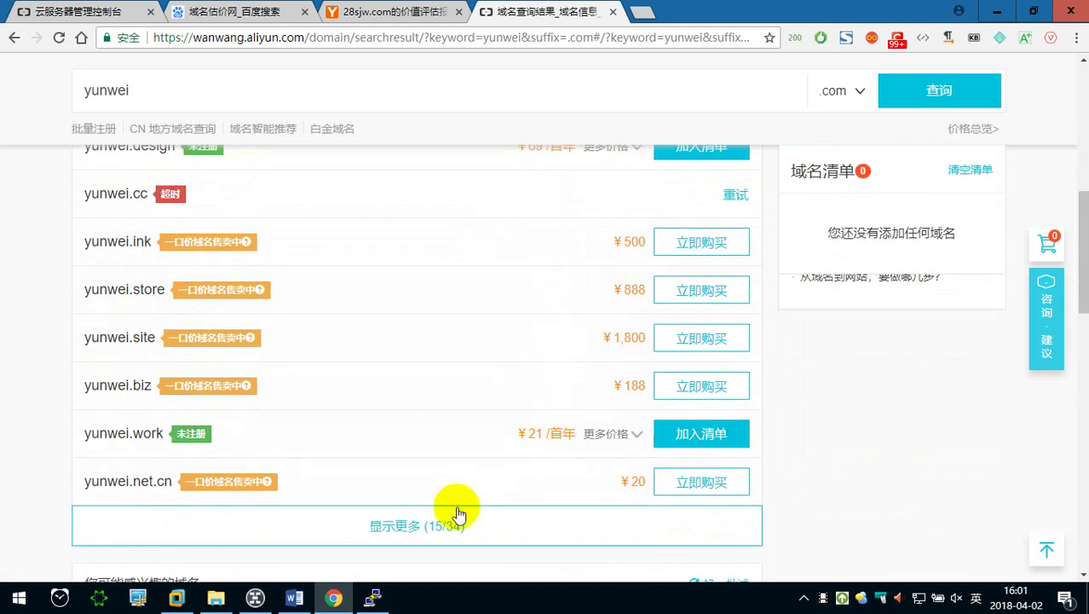
pyautogui.click(435, 525)
pyautogui.scroll(-3, 449, 465)
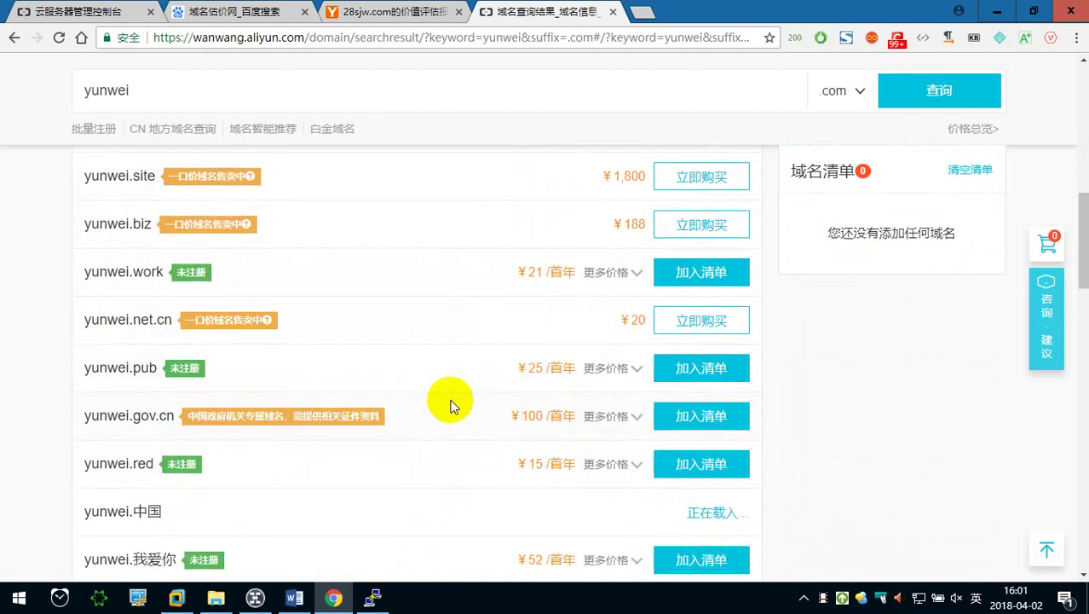
pyautogui.scroll(-1, 440, 388)
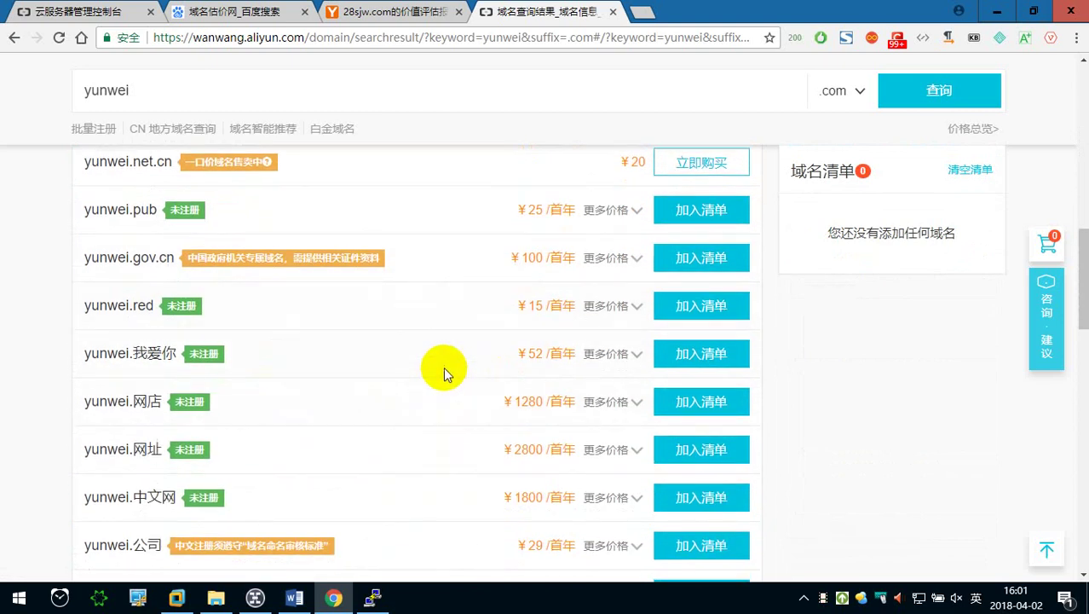
pyautogui.scroll(-1, 446, 358)
pyautogui.scroll(-1, 445, 363)
pyautogui.scroll(-1, 447, 358)
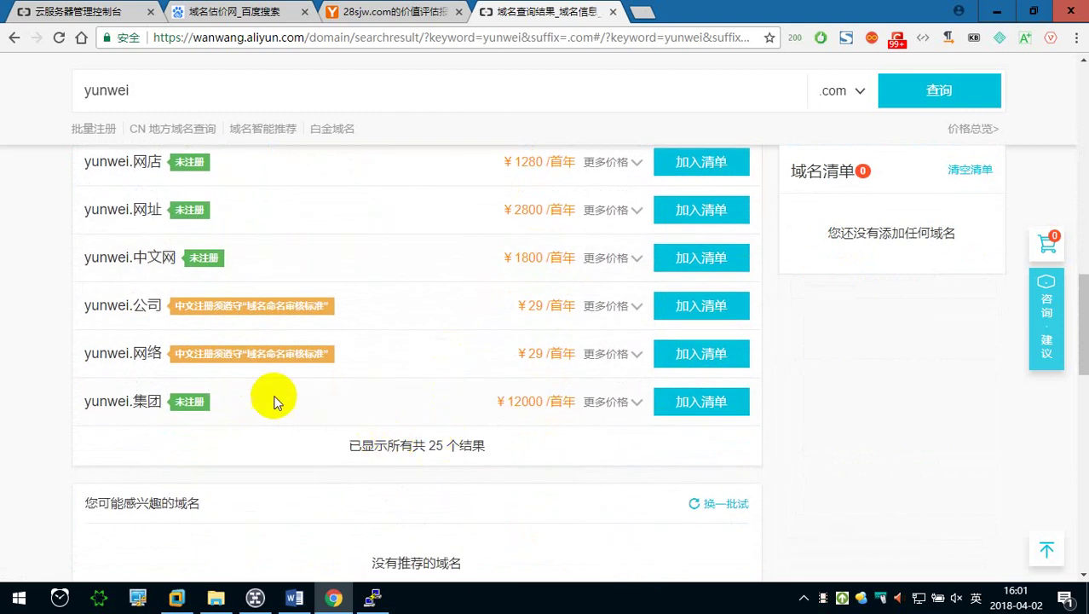
pyautogui.scroll(2, 333, 372)
pyautogui.scroll(4, 243, 251)
pyautogui.scroll(2, 241, 253)
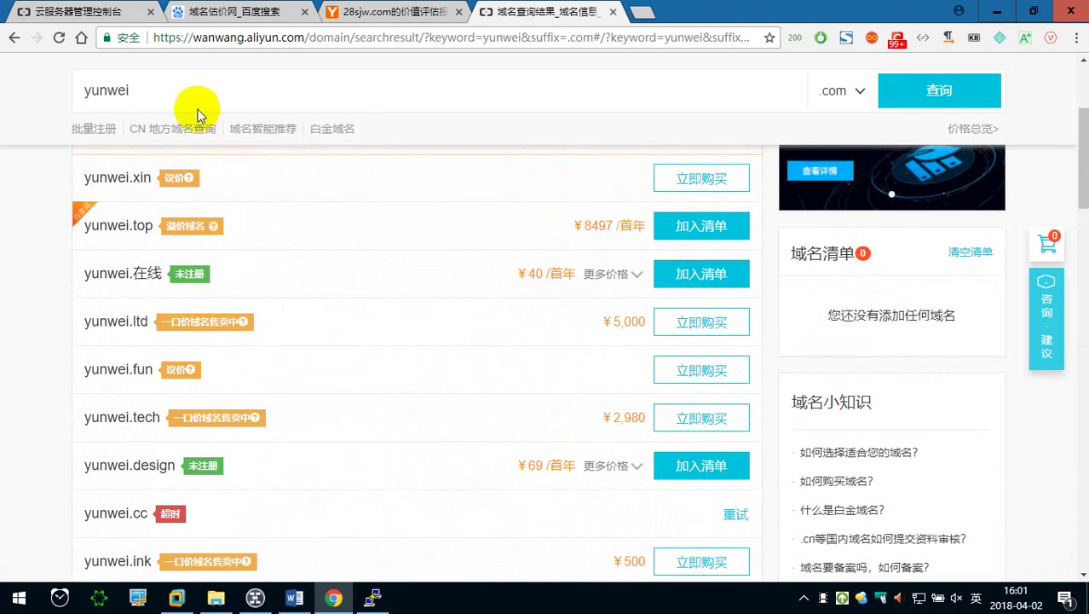
# Search Wanwang for linux domains and scroll through the results.
pyautogui.moveTo(165, 89); pyautogui.dragTo(49, 89)
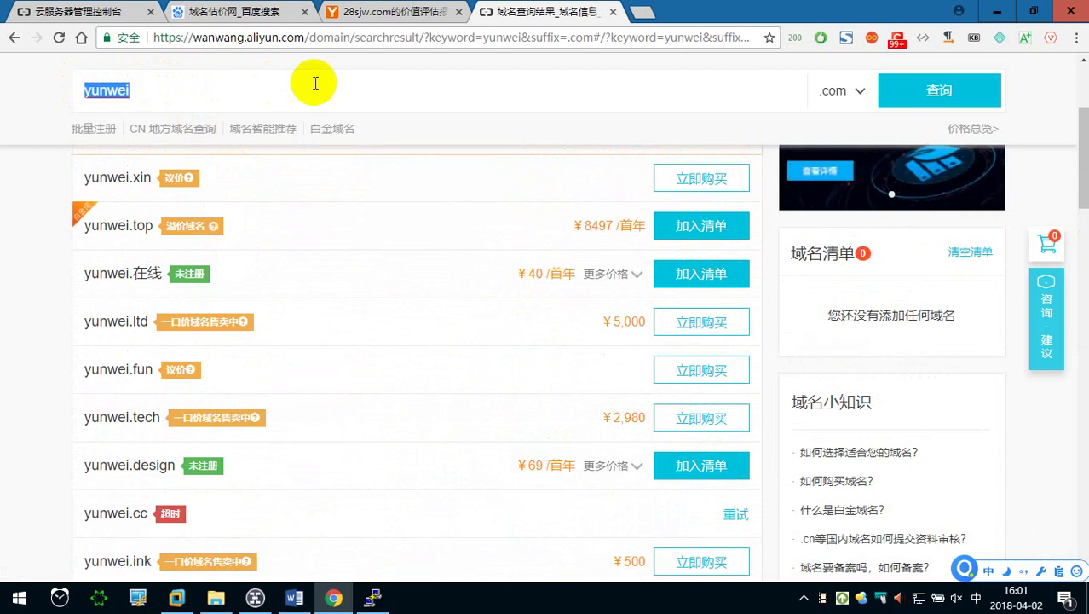
pyautogui.write('linu')
pyautogui.press('space')
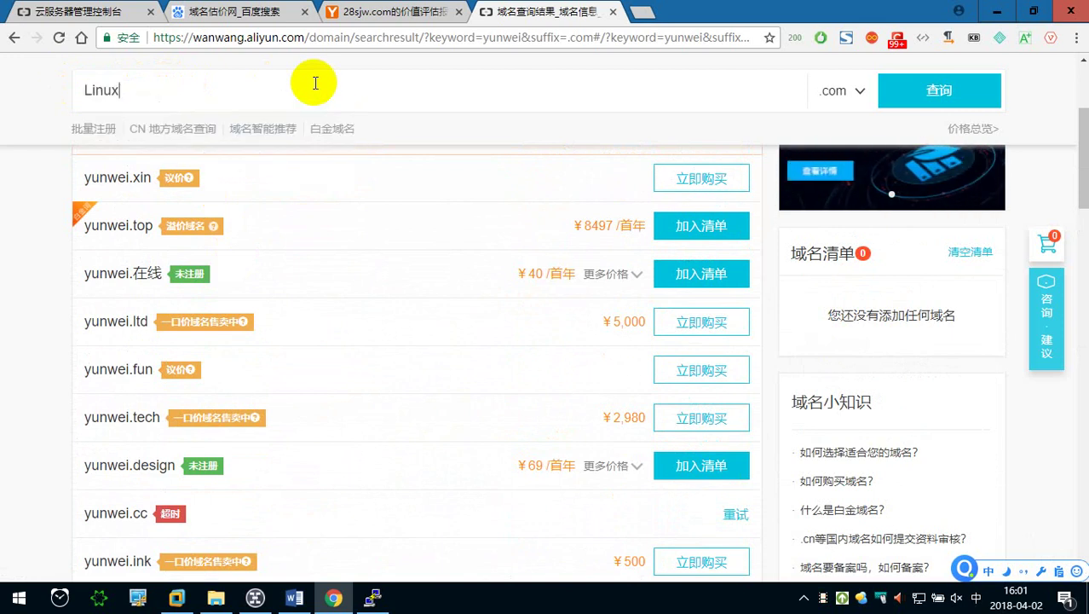
pyautogui.click(938, 90)
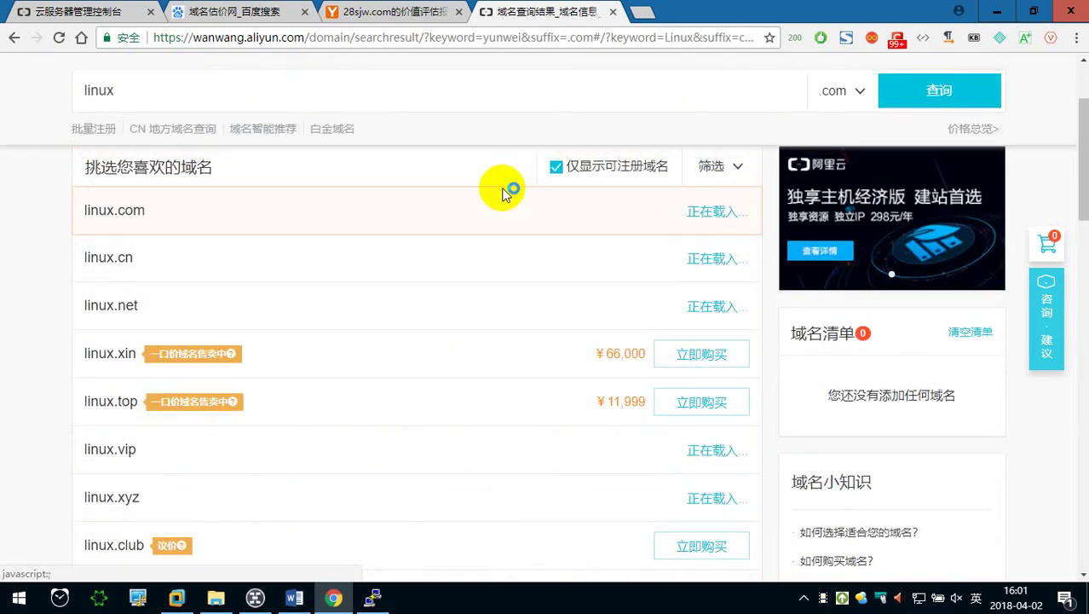
pyautogui.scroll(-2, 409, 258)
pyautogui.scroll(-1, 405, 281)
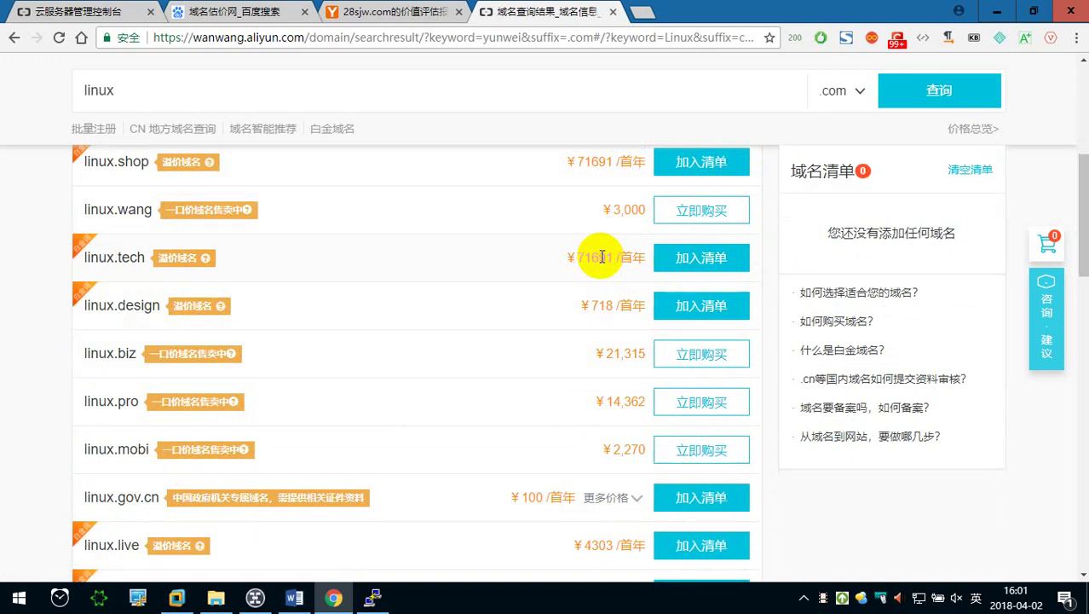
pyautogui.scroll(-2, 567, 309)
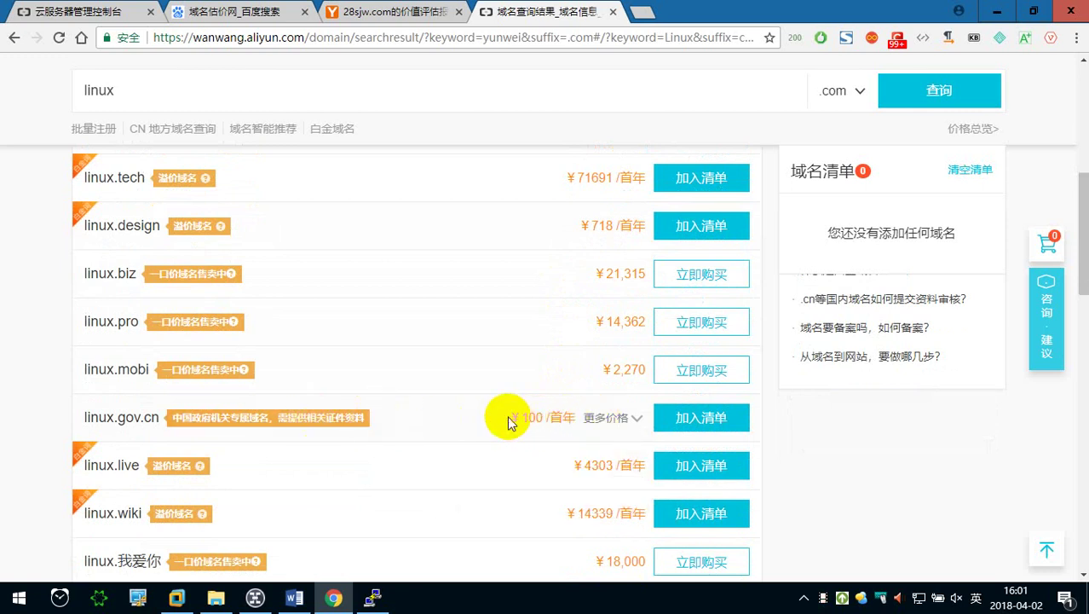
# Highlight linux.gov.cn and its ¥100 price, then expand the list to all 19 linux suffixes.
pyautogui.moveTo(509, 422); pyautogui.dragTo(571, 416)
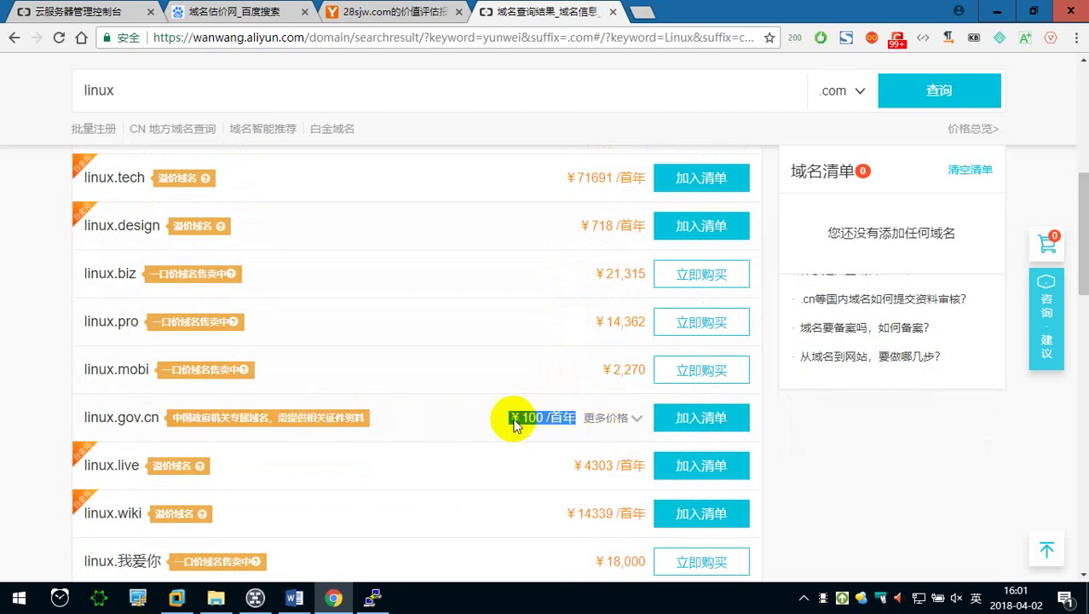
pyautogui.moveTo(160, 417); pyautogui.dragTo(85, 420)
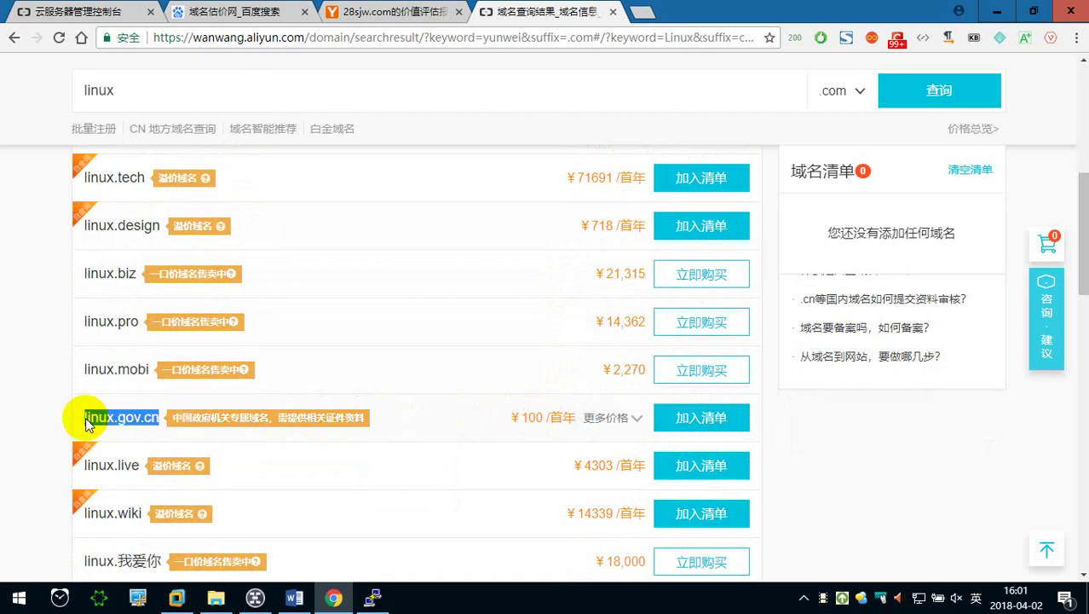
pyautogui.scroll(-1, 17, 392)
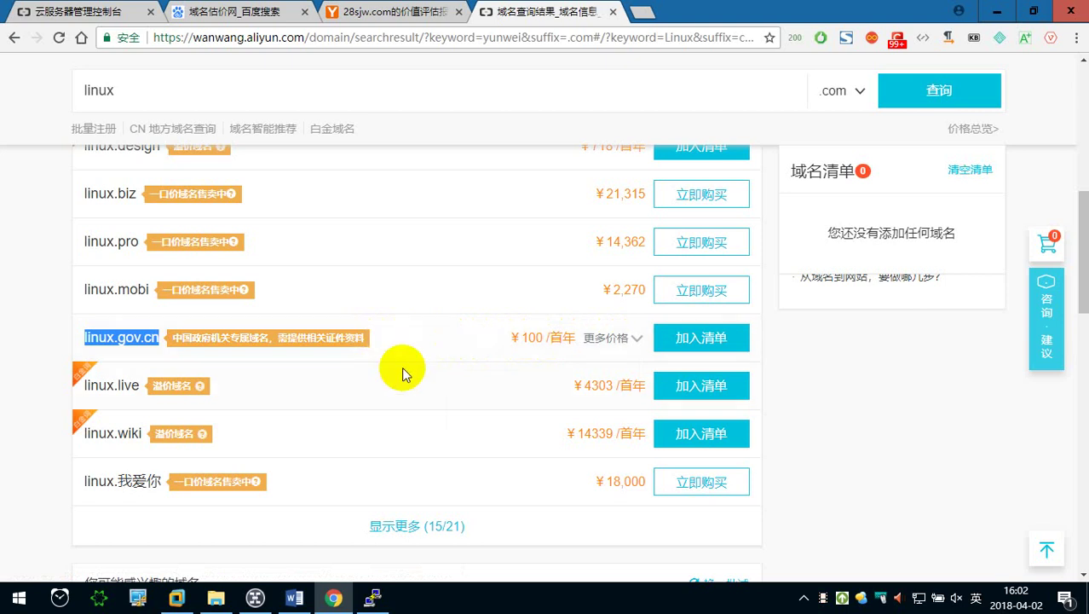
pyautogui.click(413, 525)
pyautogui.scroll(-2, 399, 443)
pyautogui.scroll(-1, 392, 422)
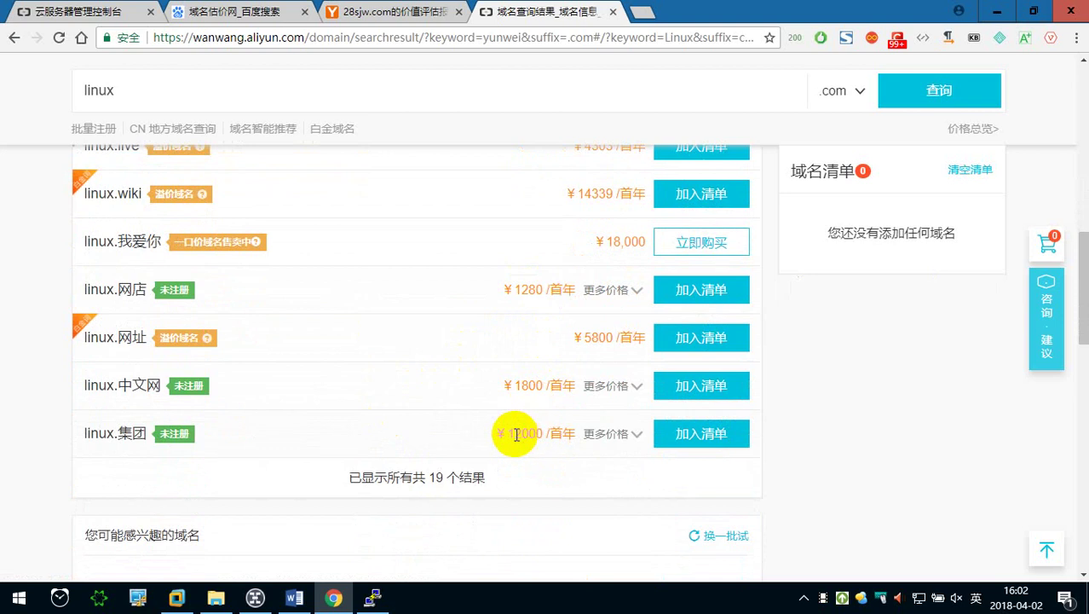
pyautogui.scroll(7, 516, 434)
pyautogui.scroll(3, 513, 430)
pyautogui.moveTo(226, 203); pyautogui.dragTo(39, 211)
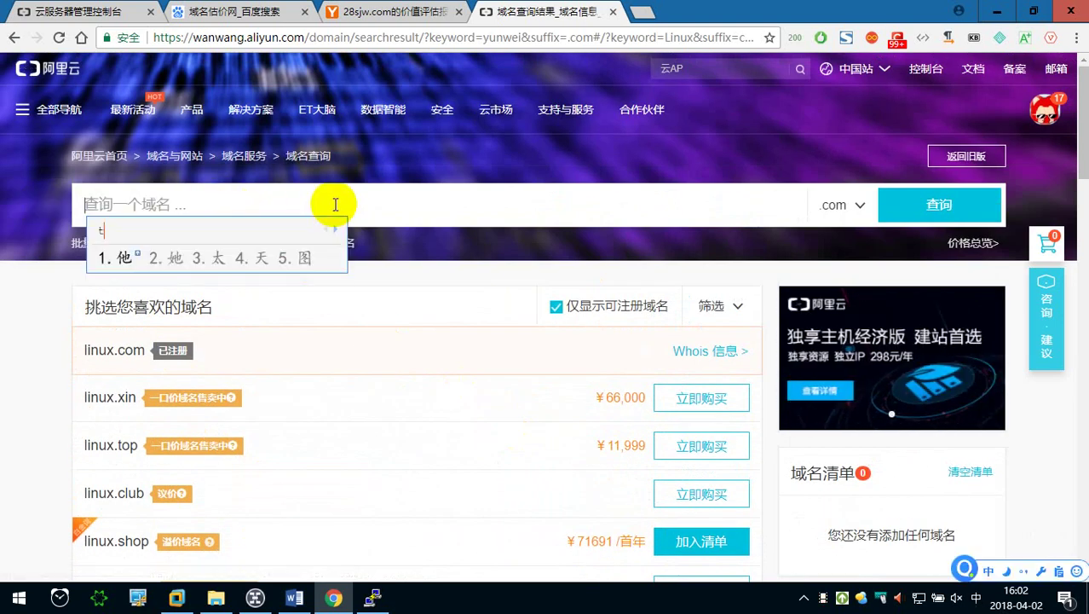
# Search Wanwang for the one-letter domain t, showing t.com 已注册 and premium t.wang at ¥860281.
pyautogui.write('t')
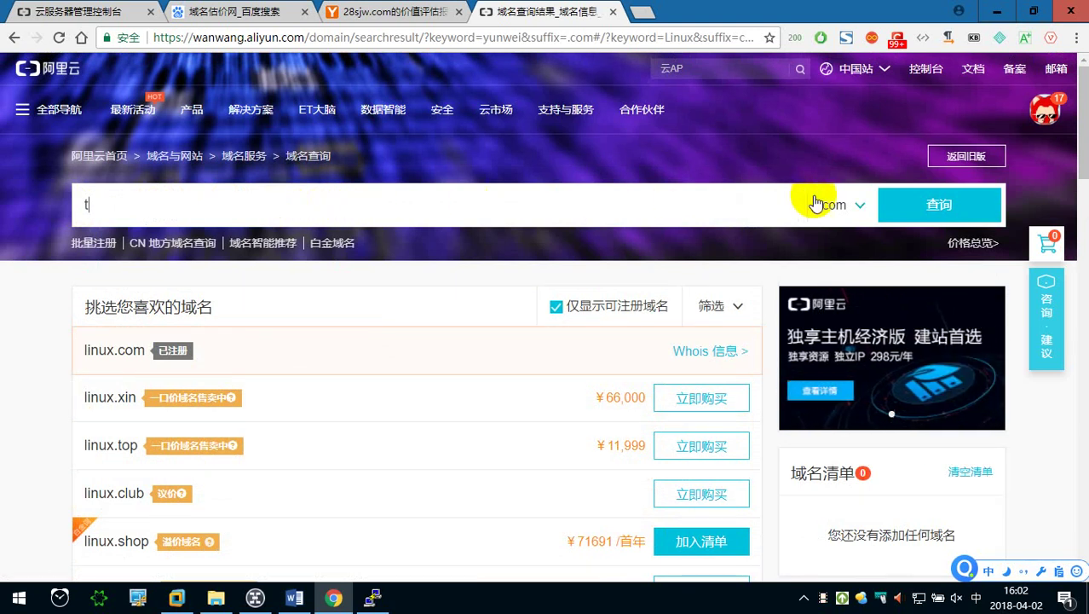
pyautogui.click(912, 201)
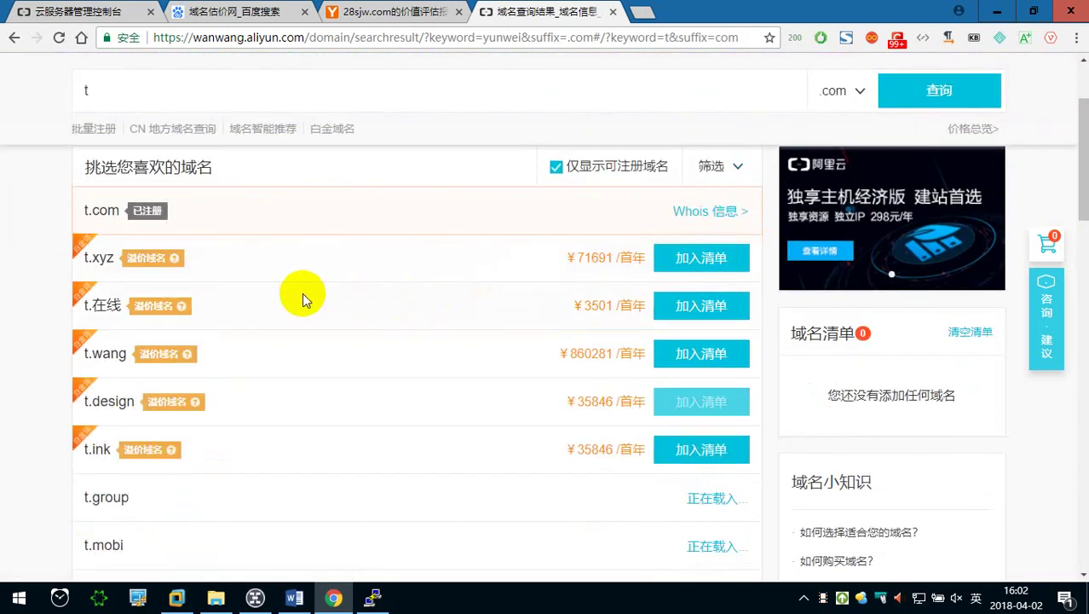
pyautogui.scroll(-1, 238, 277)
pyautogui.scroll(-1, 247, 309)
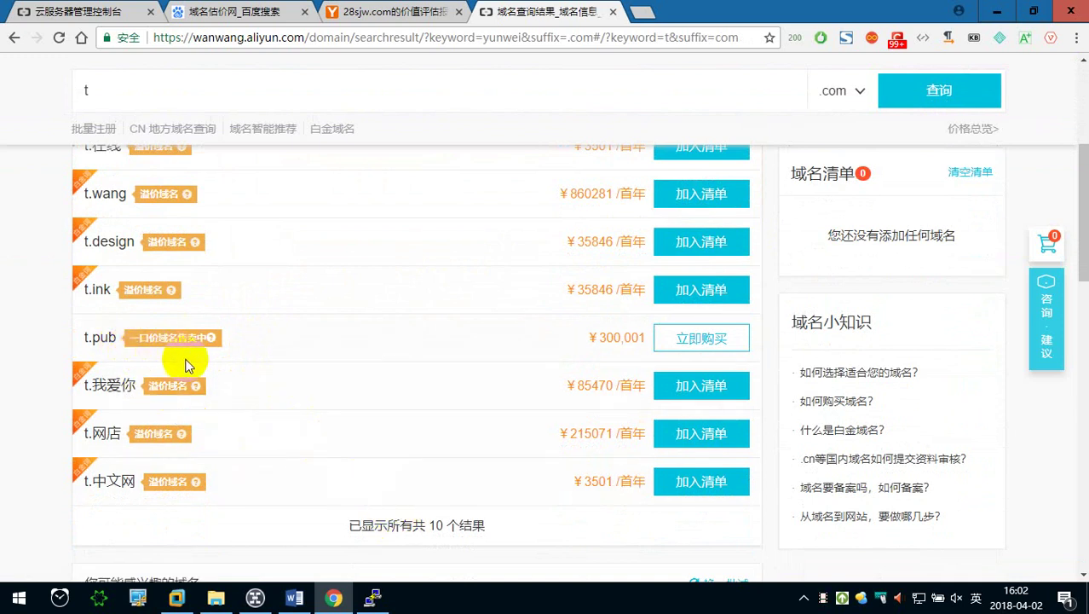
pyautogui.scroll(1, 183, 358)
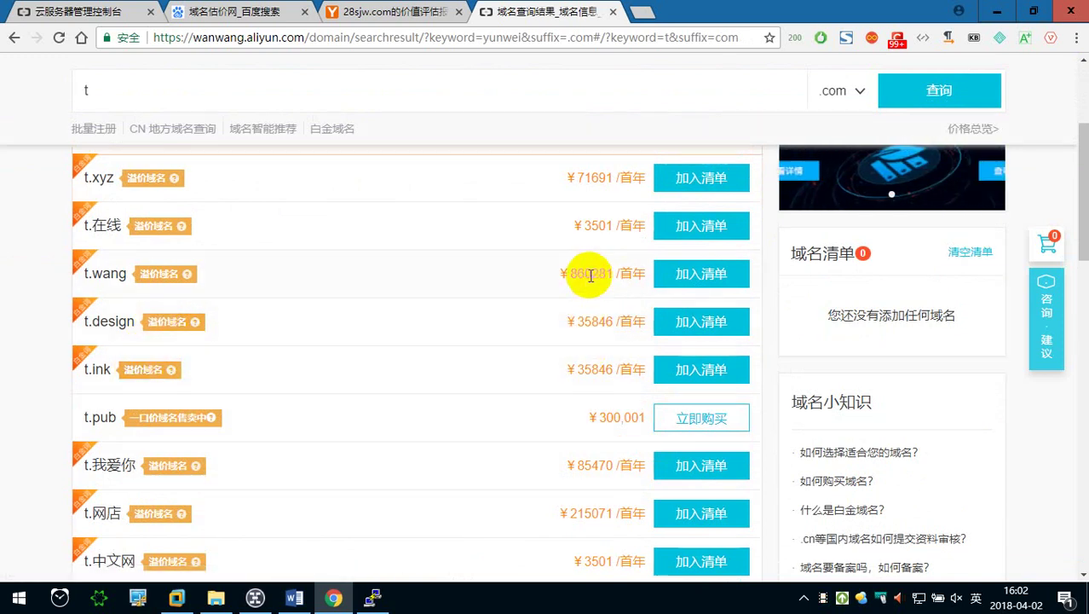
pyautogui.scroll(1, 564, 350)
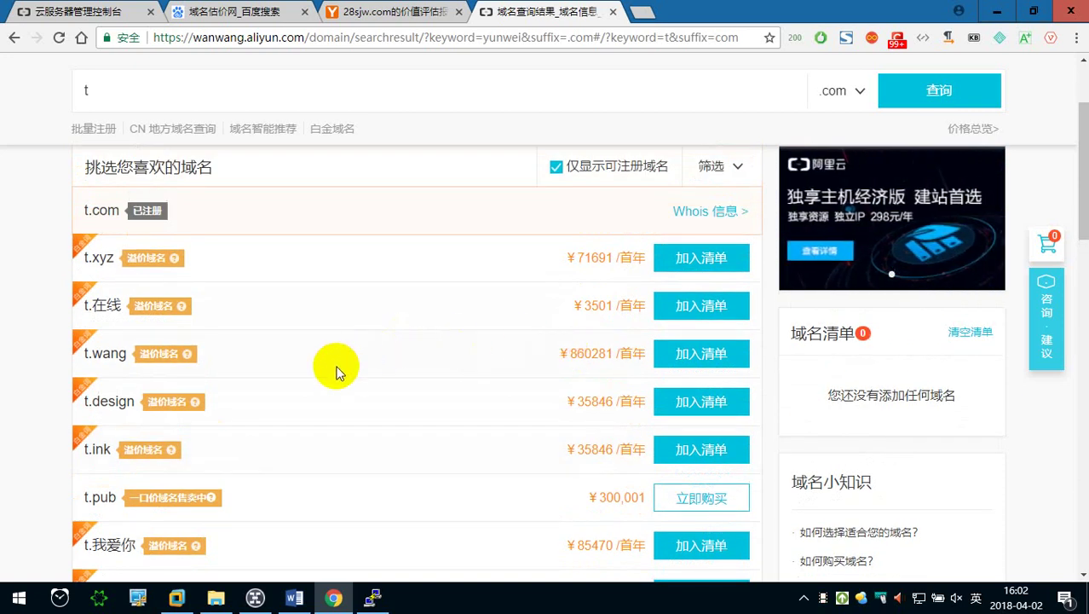
pyautogui.scroll(2, 336, 370)
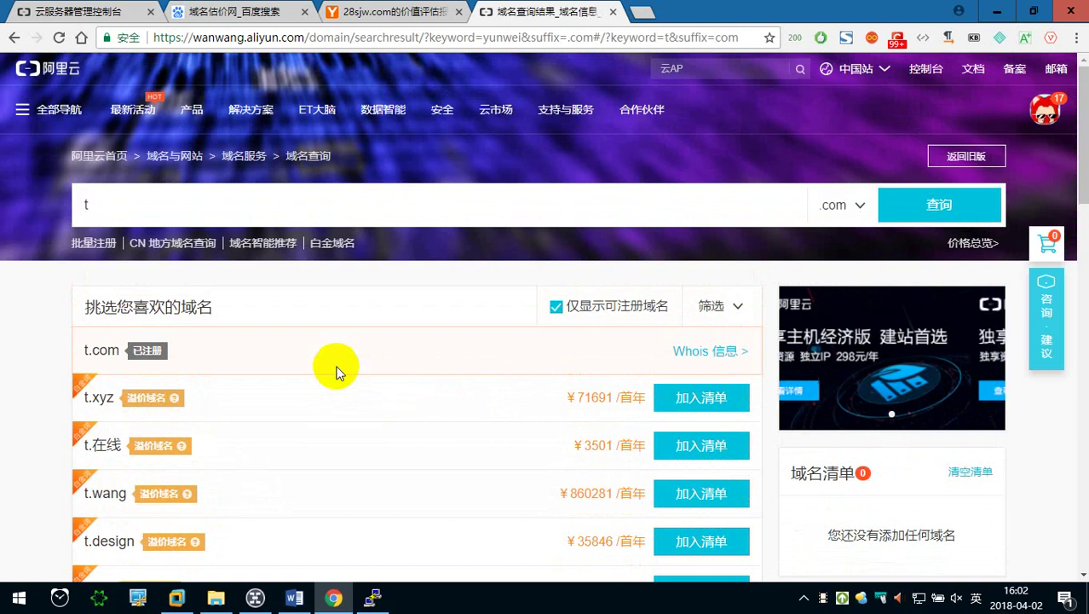
pyautogui.scroll(-2, 336, 358)
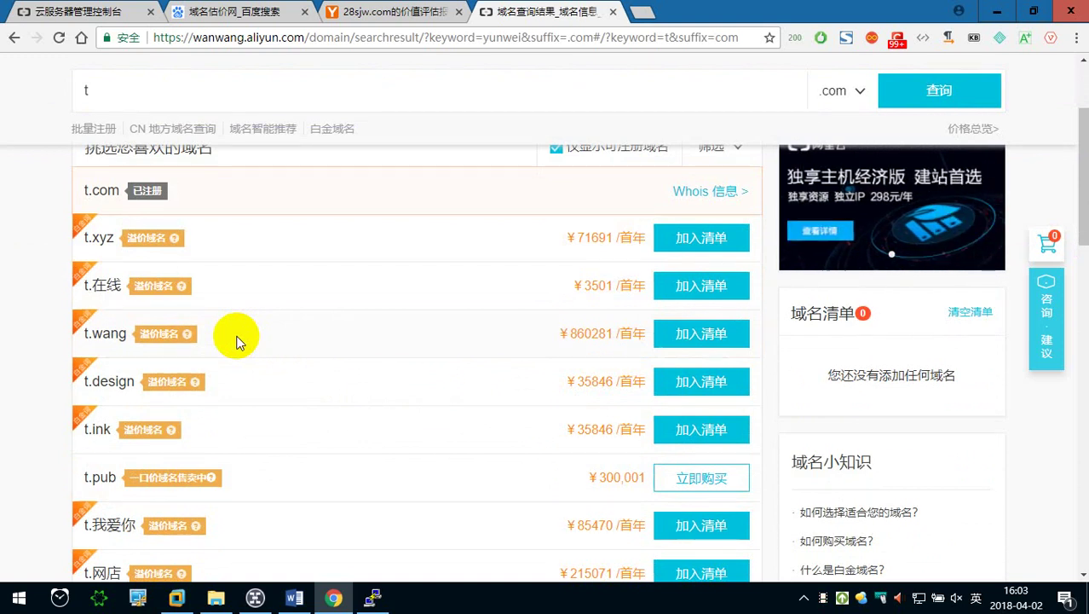
pyautogui.scroll(1, 237, 341)
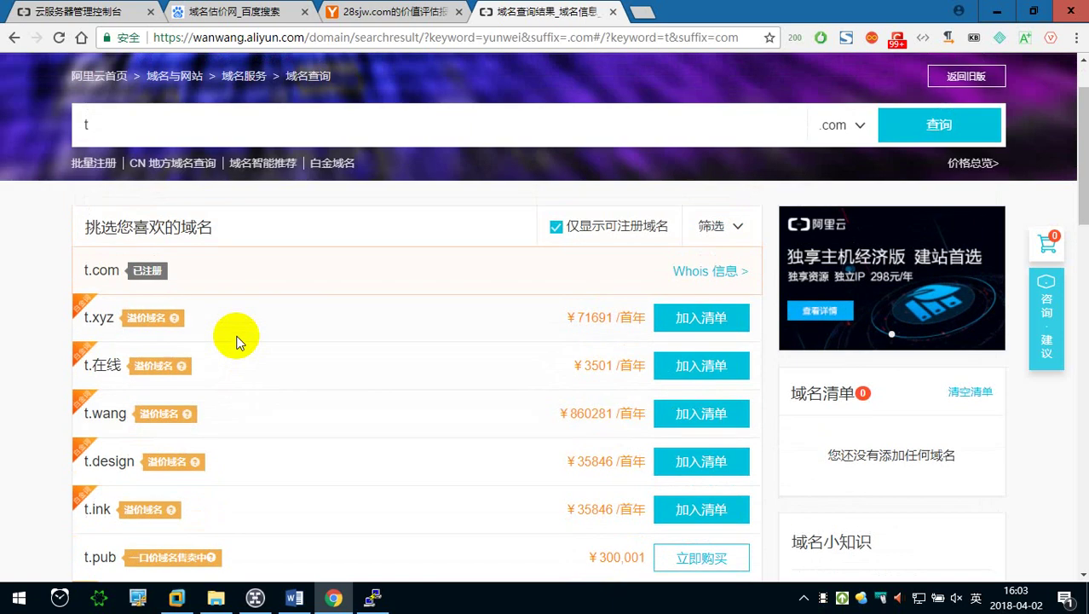
# Select the old search term t in the domain search box.
pyautogui.click(212, 132)
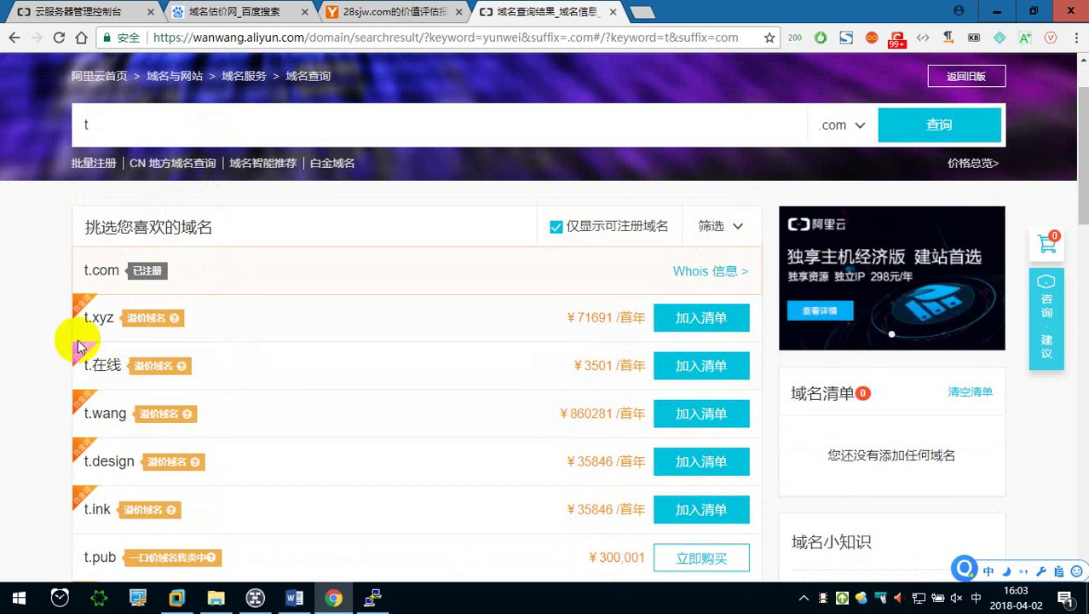
pyautogui.scroll(-1, 70, 345)
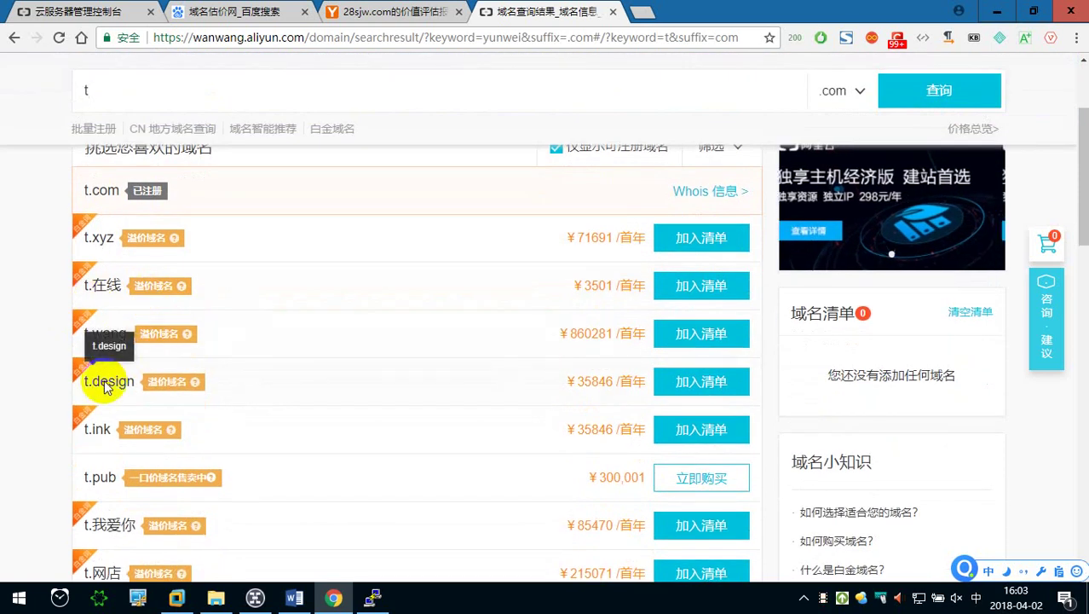
pyautogui.click(80, 92)
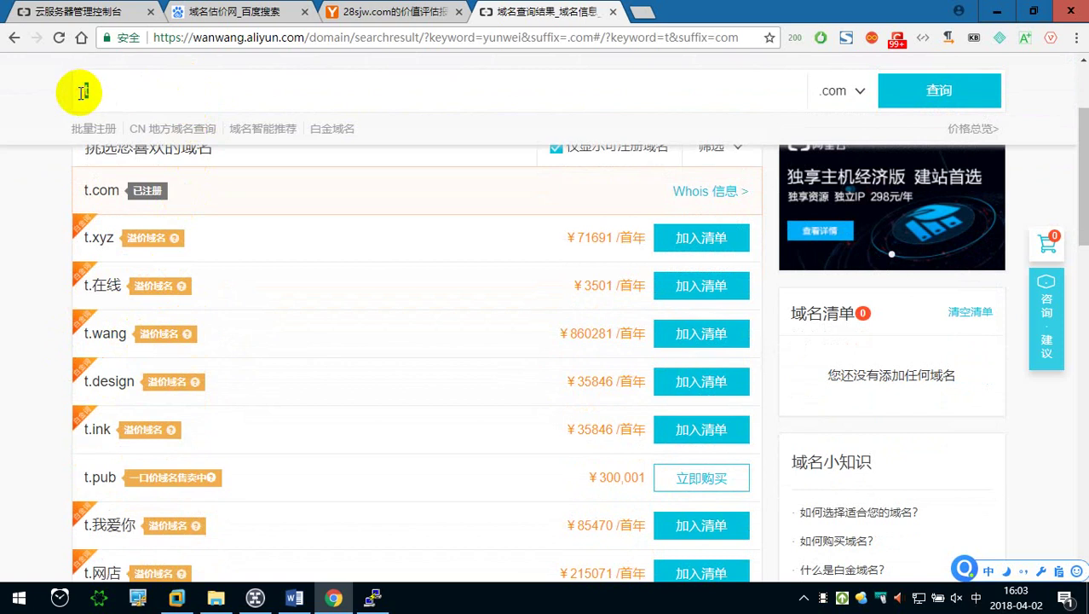
pyautogui.moveTo(80, 92); pyautogui.dragTo(145, 88)
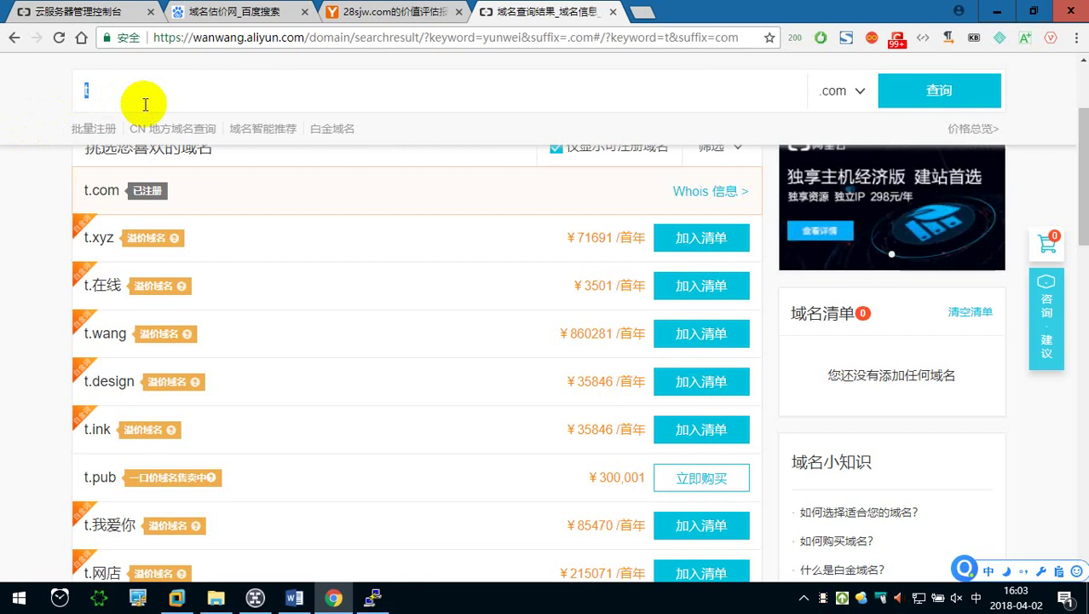
# Load xidada.com in a new Chrome tab.
pyautogui.click(643, 13)
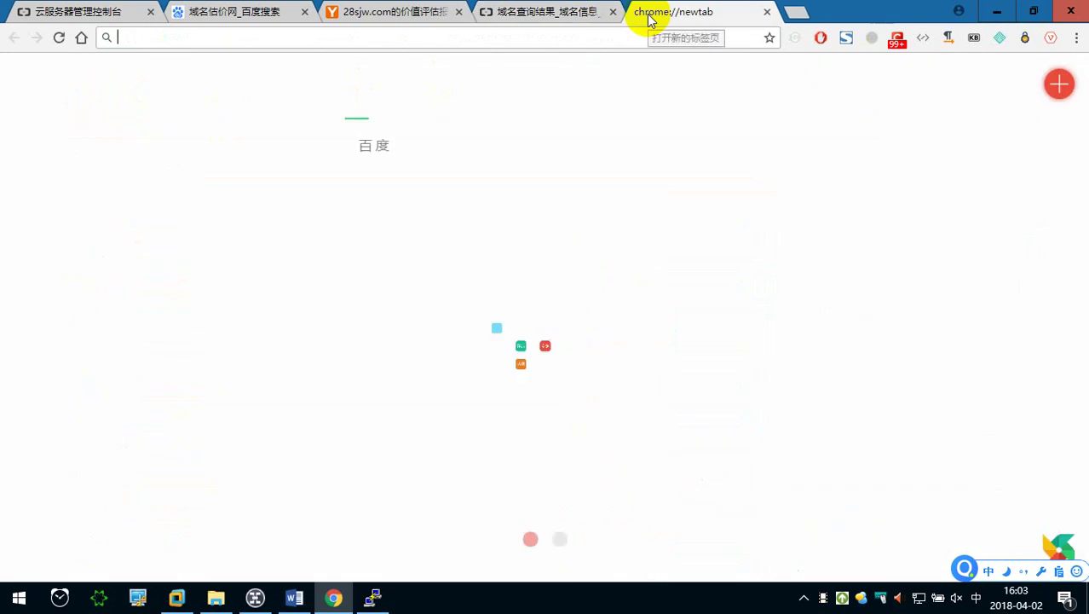
pyautogui.write('xidada')
pyautogui.press('Return')
pyautogui.write('.com')
pyautogui.press('Return')
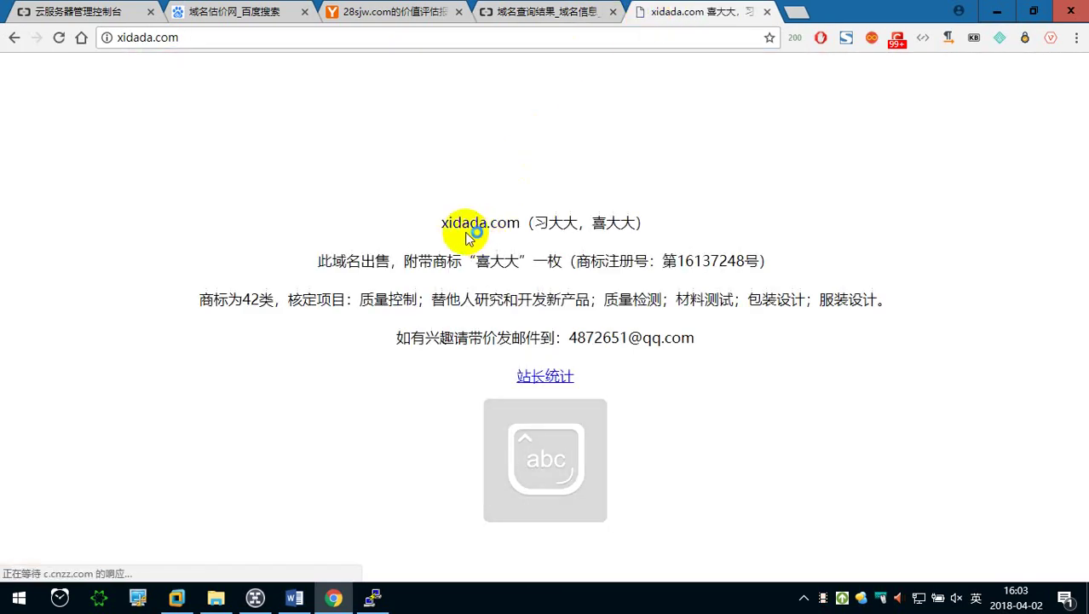
# Read the xidada.com domain-for-sale notice and seller contact line, then return to the Aliyun results.
pyautogui.moveTo(430, 223); pyautogui.dragTo(631, 226)
pyautogui.click(491, 273)
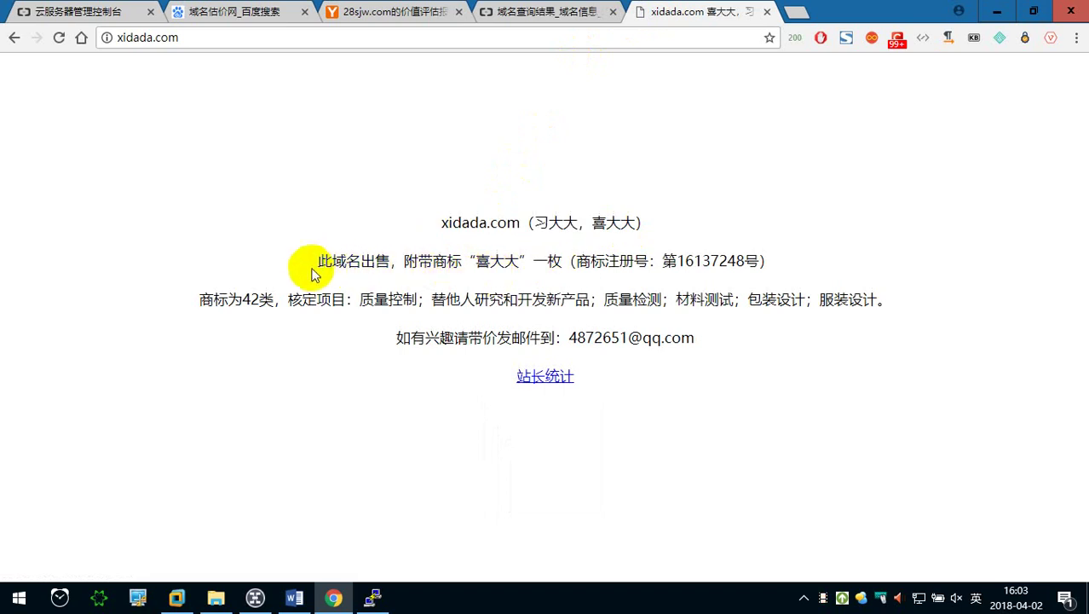
pyautogui.moveTo(312, 266); pyautogui.dragTo(785, 307)
pyautogui.moveTo(694, 338)
pyautogui.mouseDown()
pyautogui.moveTo(447, 337)
pyautogui.moveTo(656, 337)
pyautogui.mouseUp()
pyautogui.click(336, 372)
pyautogui.click(669, 335)
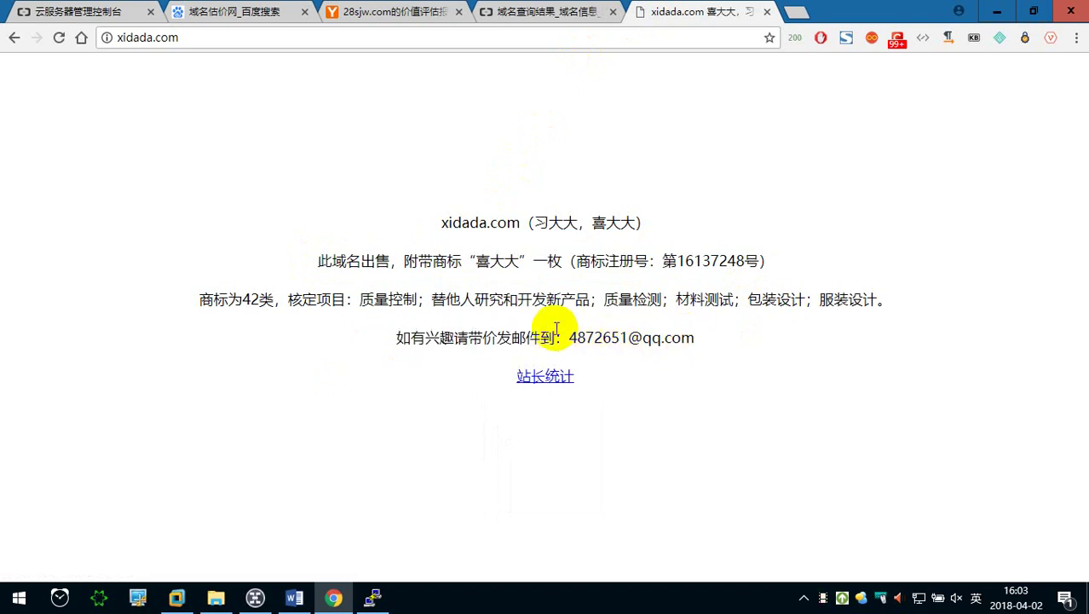
pyautogui.moveTo(570, 336); pyautogui.dragTo(730, 354)
pyautogui.click(730, 355)
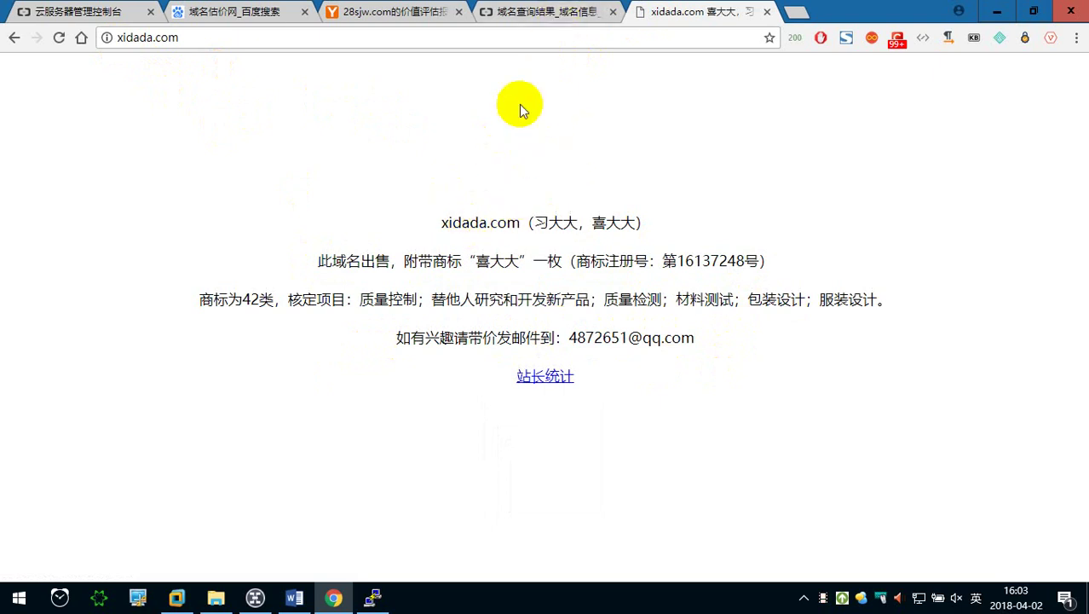
pyautogui.click(541, 12)
# Search Wanwang for linux123, showing linux123.com registered and linux123.xyz at ¥6 first year.
pyautogui.scroll(-2, 281, 315)
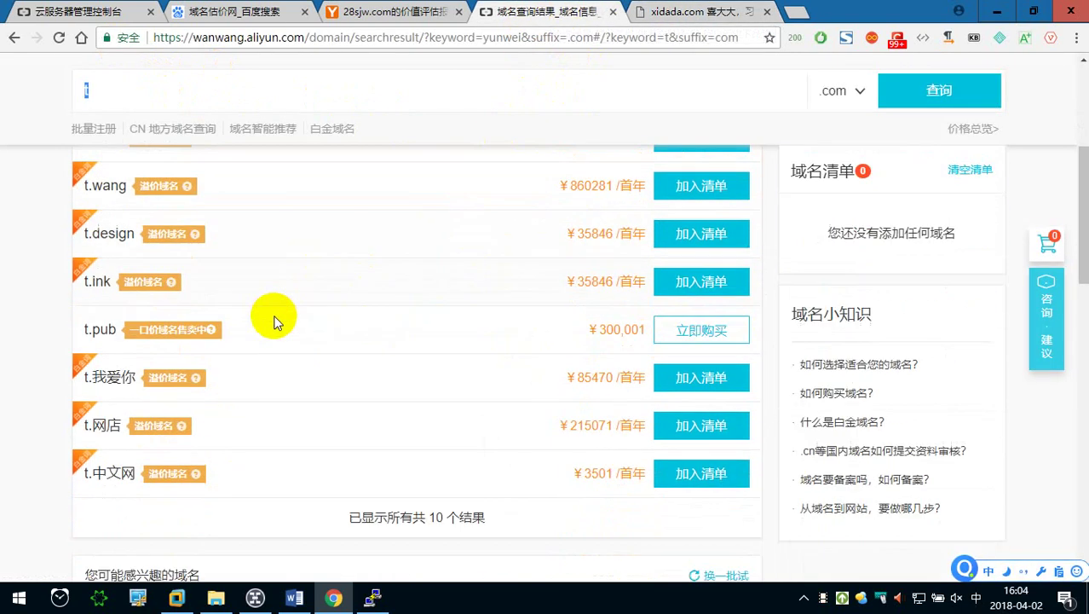
pyautogui.scroll(2, 269, 308)
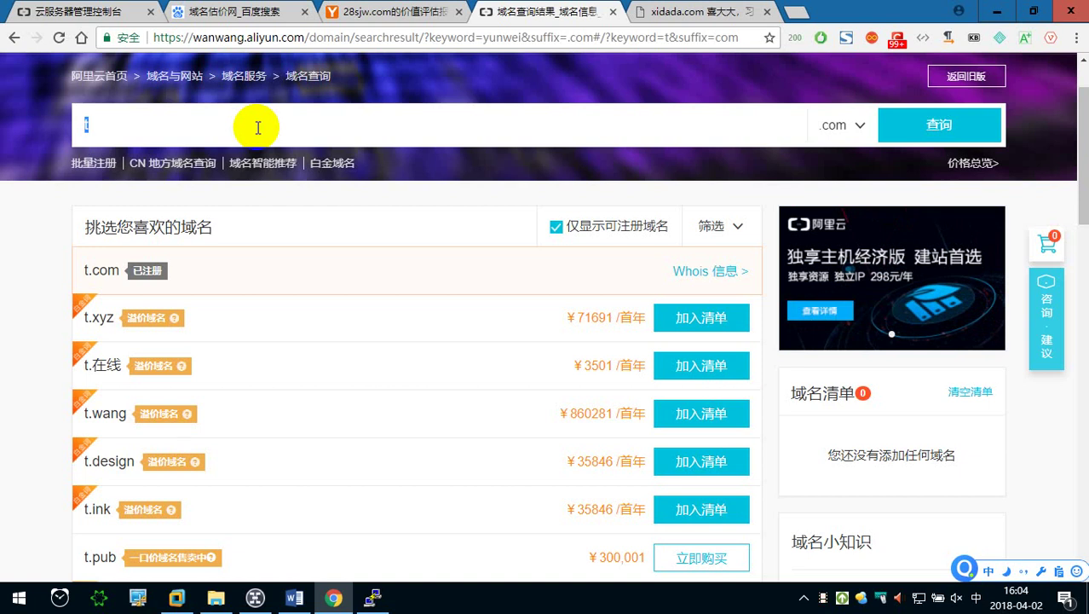
pyautogui.write('lin')
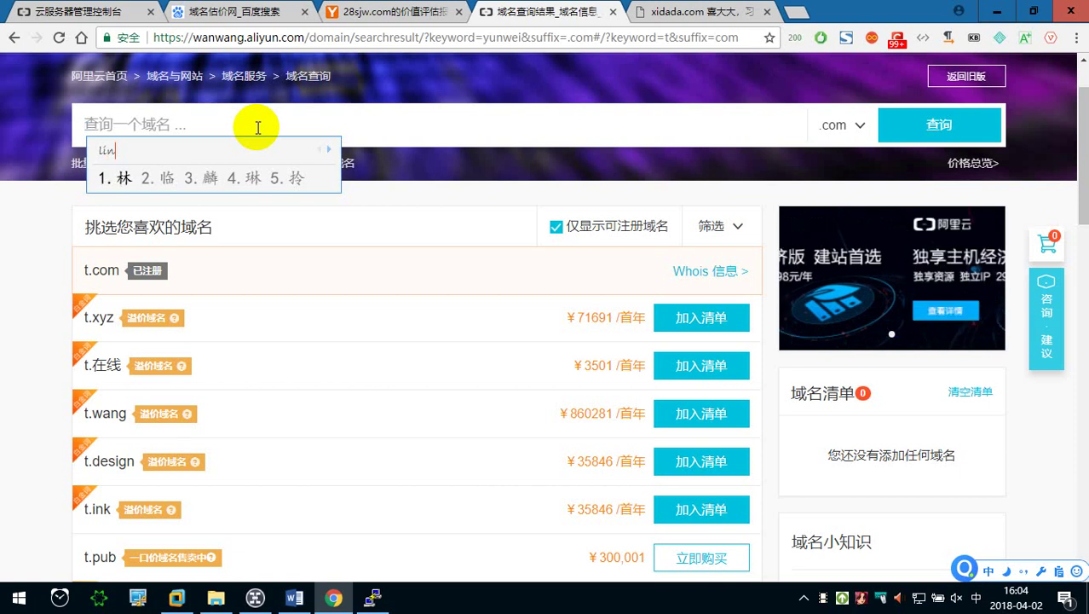
pyautogui.write('ux')
pyautogui.press('Return')
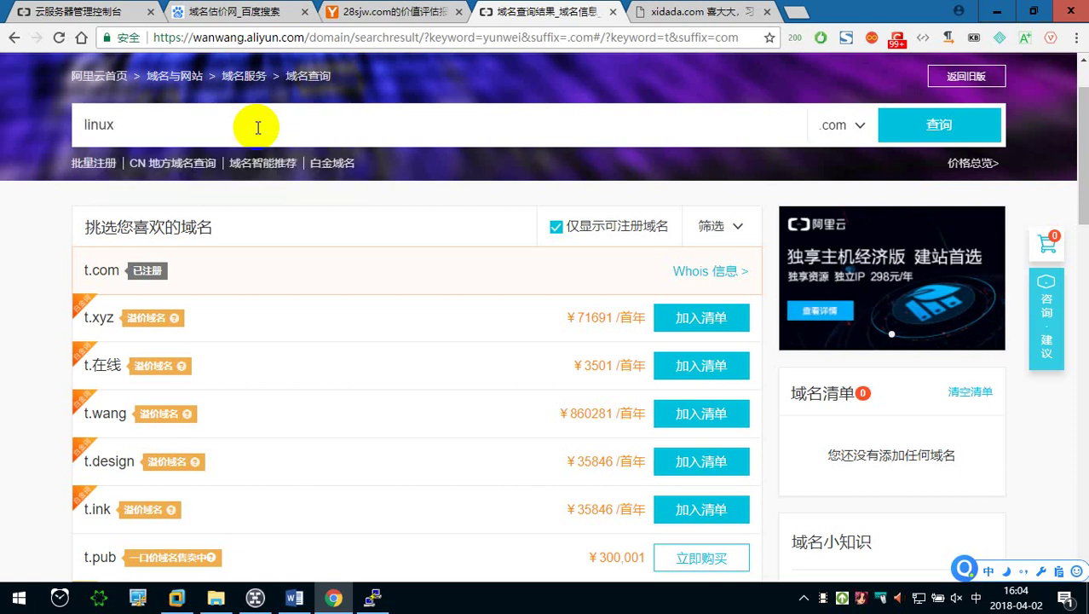
pyautogui.write('123')
pyautogui.press('Return')
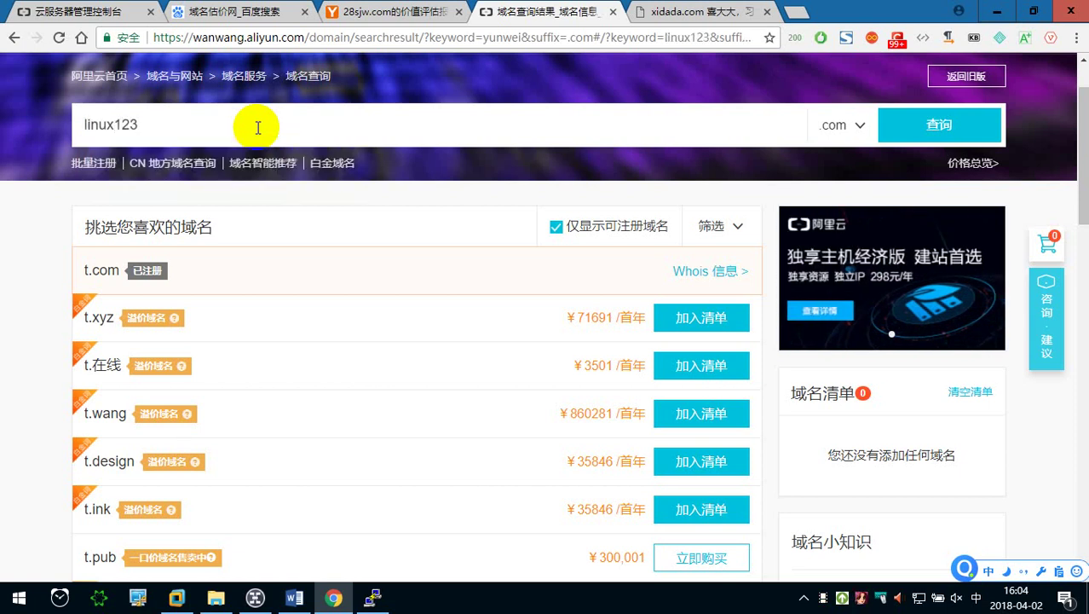
pyautogui.moveTo(303, 37); pyautogui.dragTo(189, 37)
pyautogui.doubleClick(205, 39)
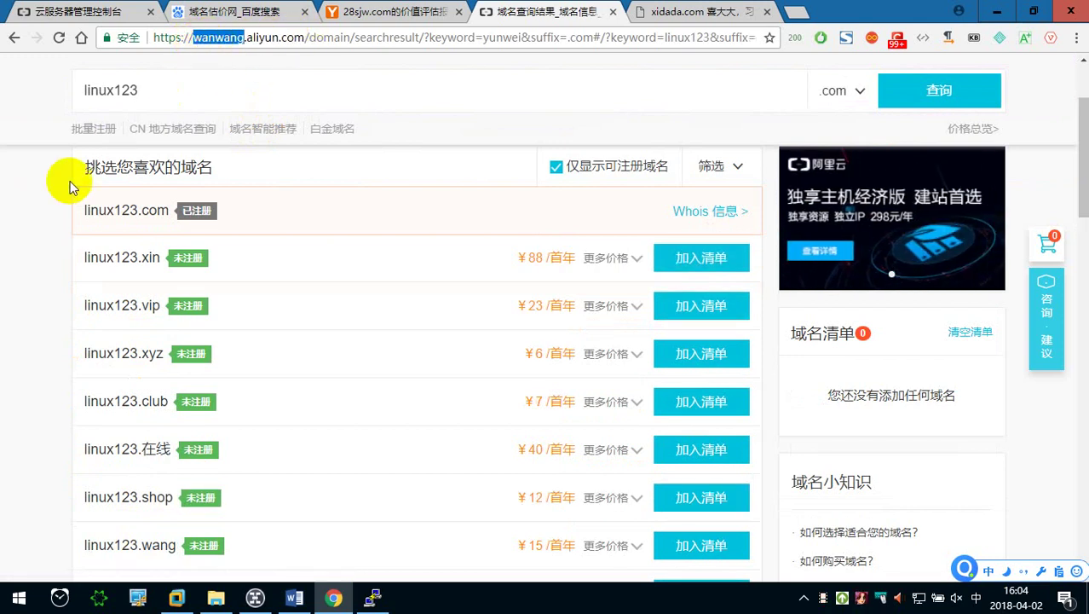
# Scroll through the first page of linux123 suffix results.
pyautogui.click(34, 196)
pyautogui.scroll(-1, 252, 246)
pyautogui.scroll(-1, 253, 246)
pyautogui.scroll(-1, 252, 246)
pyautogui.scroll(-1, 249, 250)
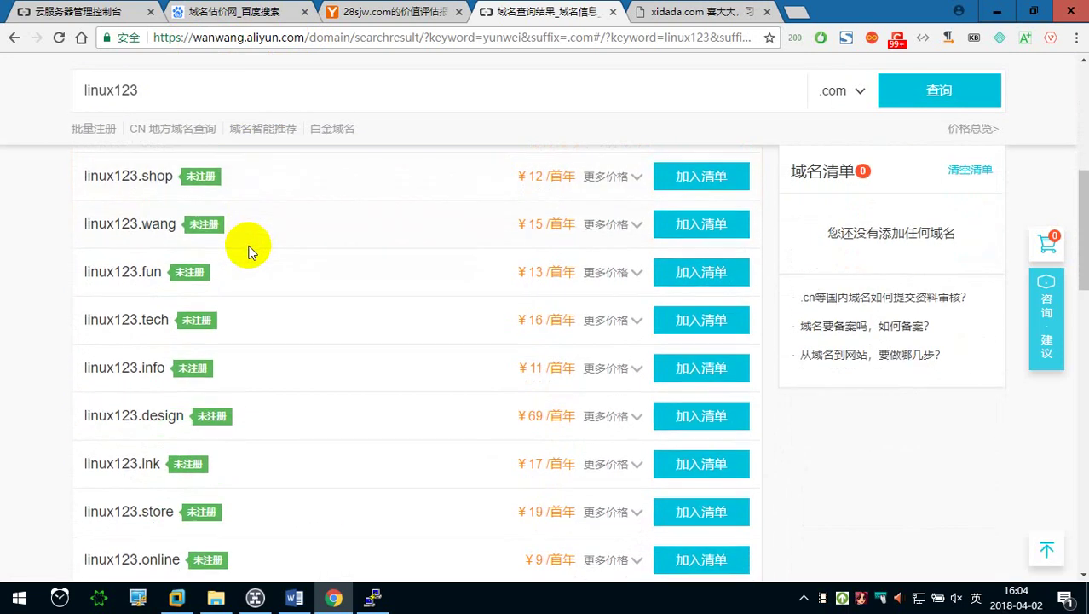
pyautogui.scroll(-1, 247, 247)
pyautogui.scroll(-1, 247, 247)
# Load all 41 linux123 suffixes and compare first-year prices, e.g. .online ¥9, .site ¥7.
pyautogui.click(397, 441)
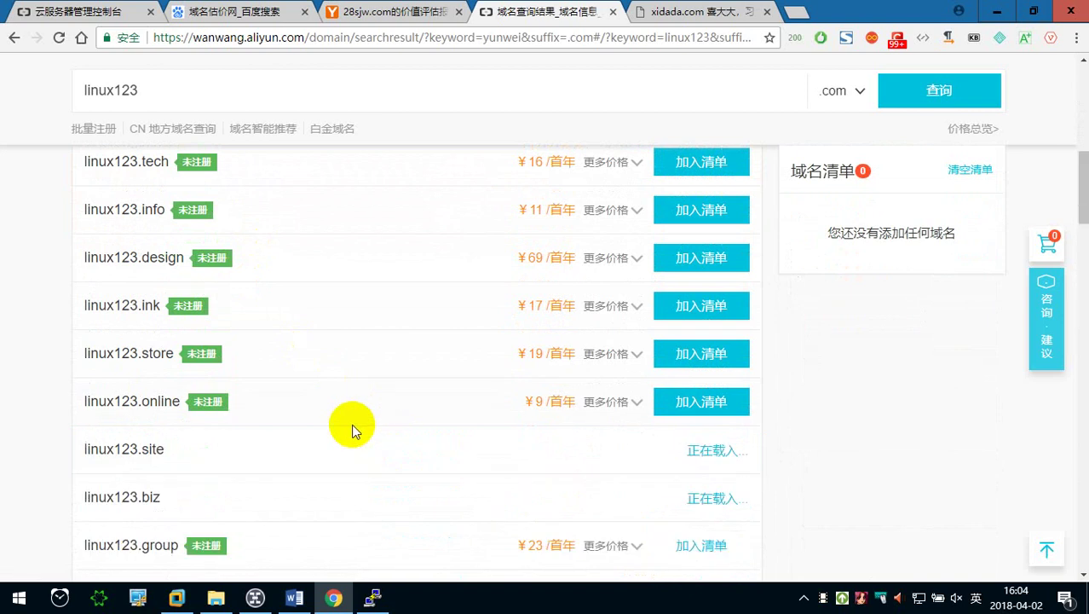
pyautogui.scroll(-1, 354, 430)
pyautogui.scroll(-1, 352, 428)
pyautogui.scroll(-1, 350, 427)
pyautogui.scroll(-1, 347, 423)
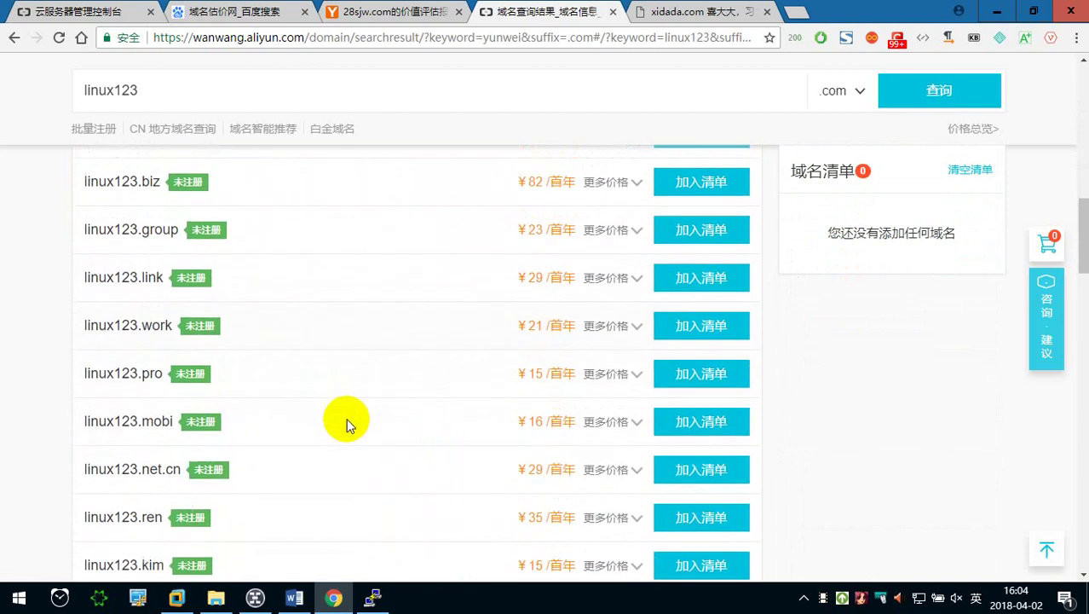
pyautogui.scroll(-1, 347, 423)
pyautogui.scroll(-1, 347, 424)
pyautogui.scroll(-1, 347, 424)
pyautogui.scroll(-2, 346, 424)
pyautogui.scroll(-2, 347, 423)
pyautogui.scroll(-2, 347, 424)
pyautogui.scroll(-1, 347, 423)
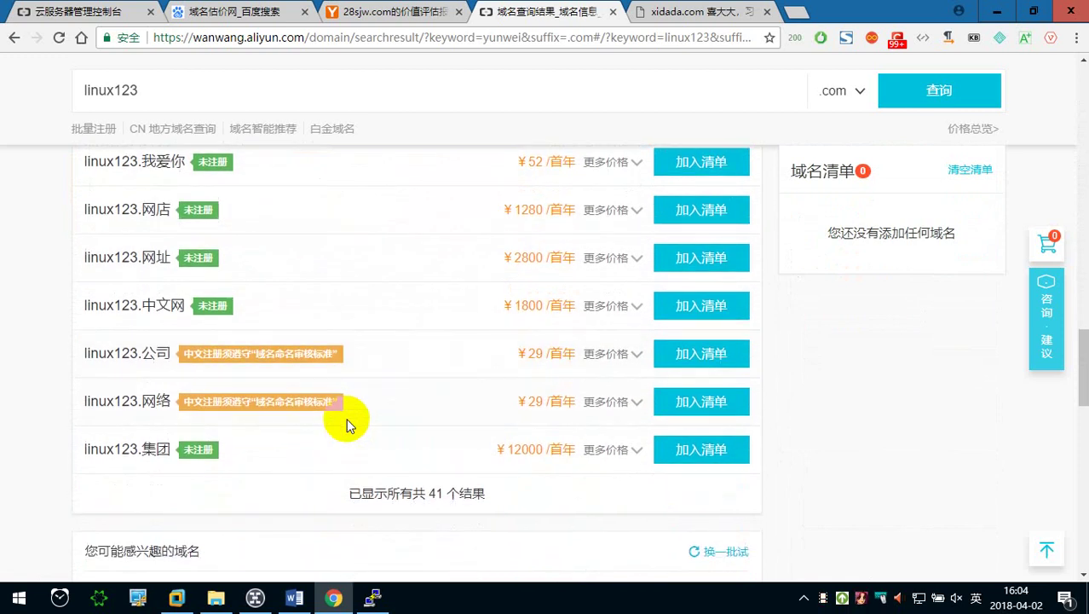
pyautogui.scroll(1, 347, 423)
pyautogui.scroll(5, 347, 423)
pyautogui.scroll(5, 347, 424)
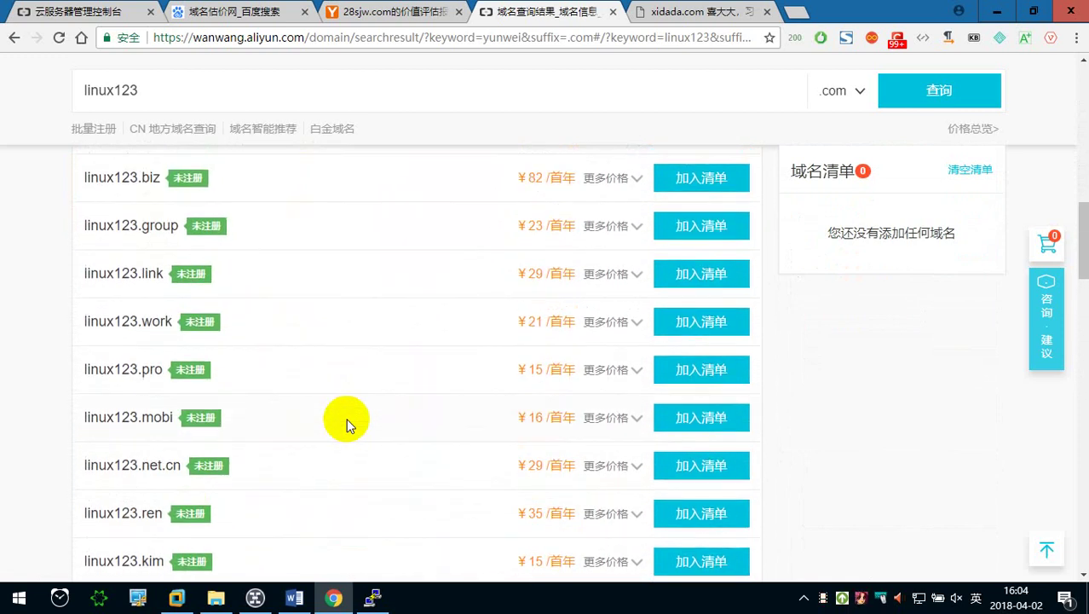
pyautogui.scroll(3, 347, 424)
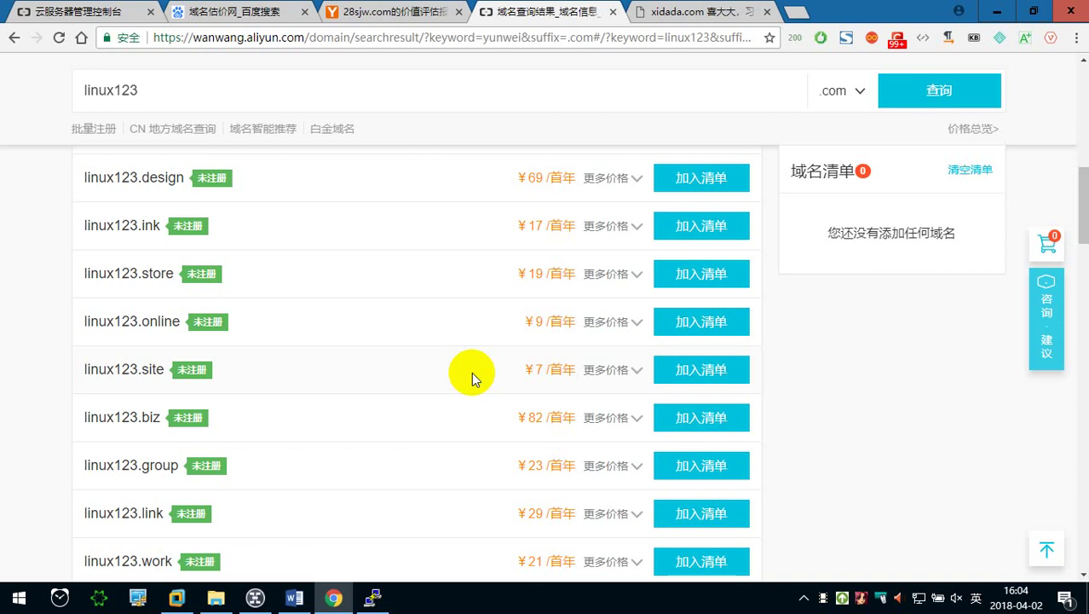
pyautogui.scroll(3, 473, 378)
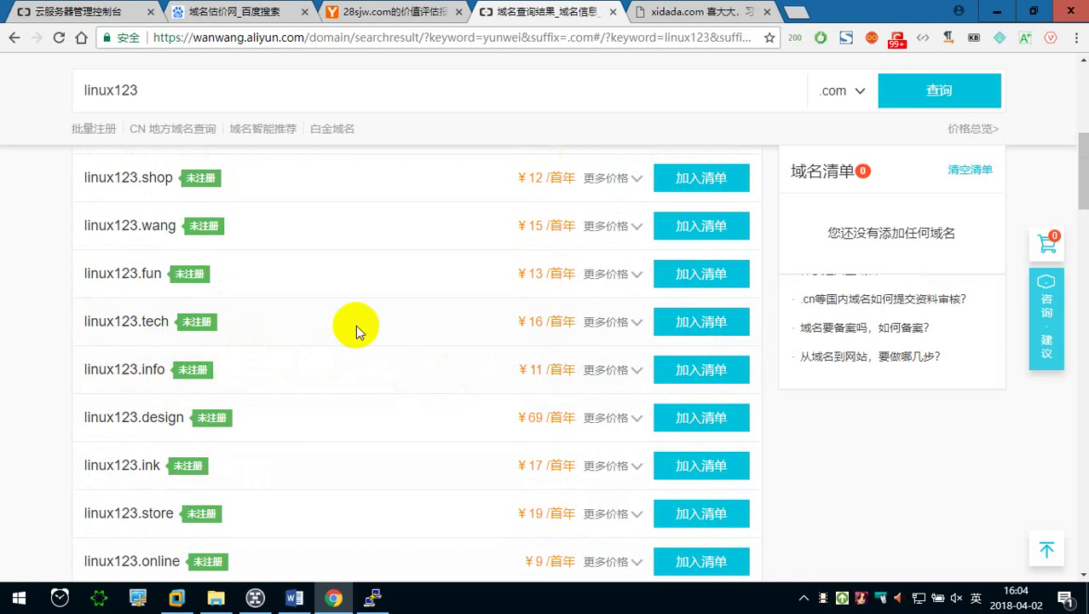
pyautogui.scroll(1, 319, 334)
pyautogui.scroll(1, 334, 327)
pyautogui.scroll(3, 238, 312)
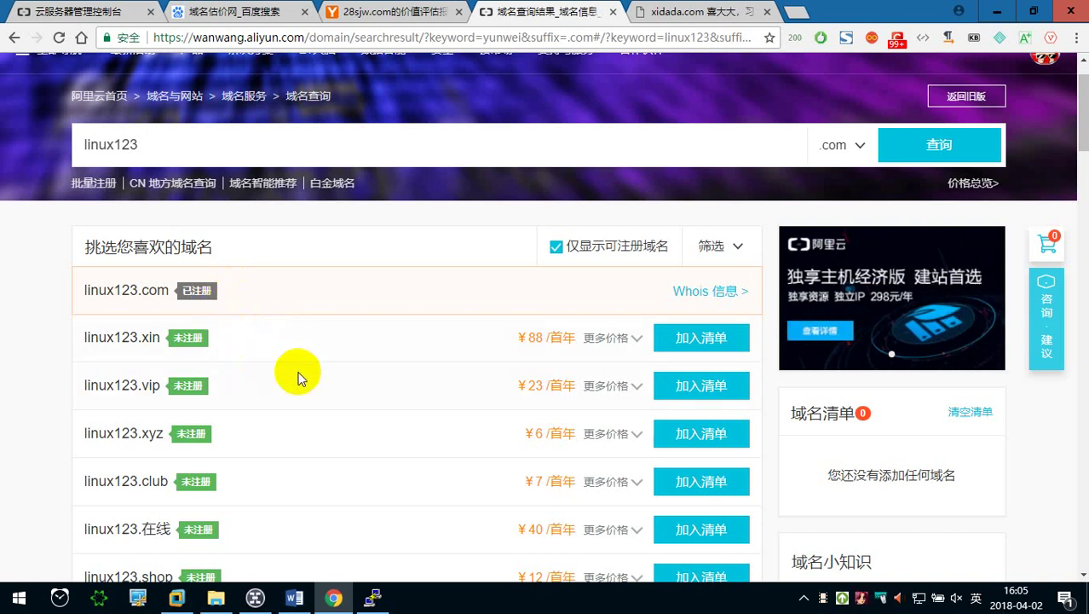
pyautogui.scroll(-2, 207, 379)
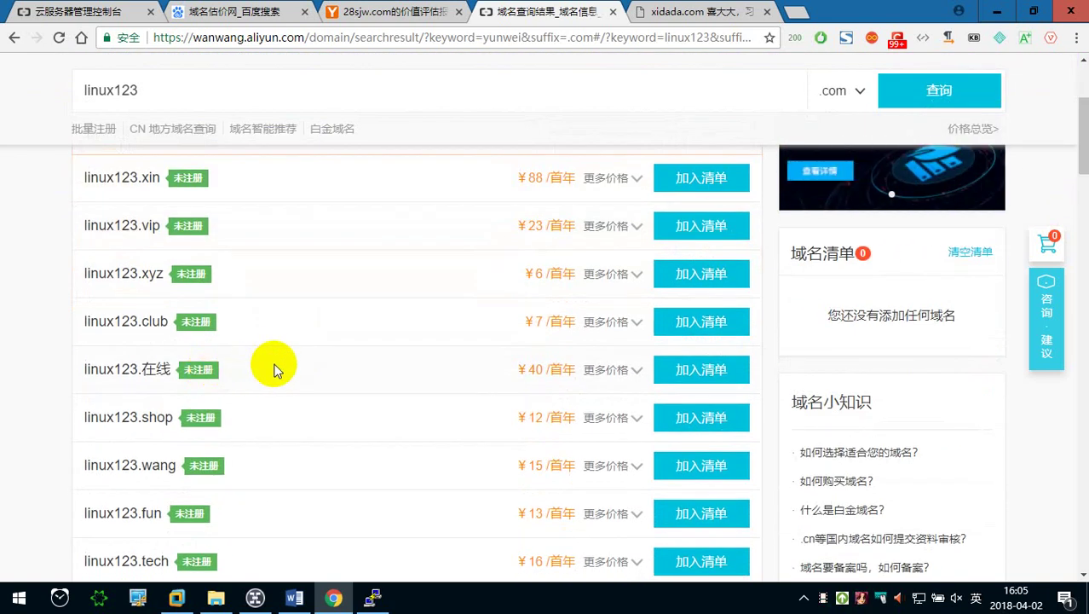
pyautogui.scroll(-2, 275, 369)
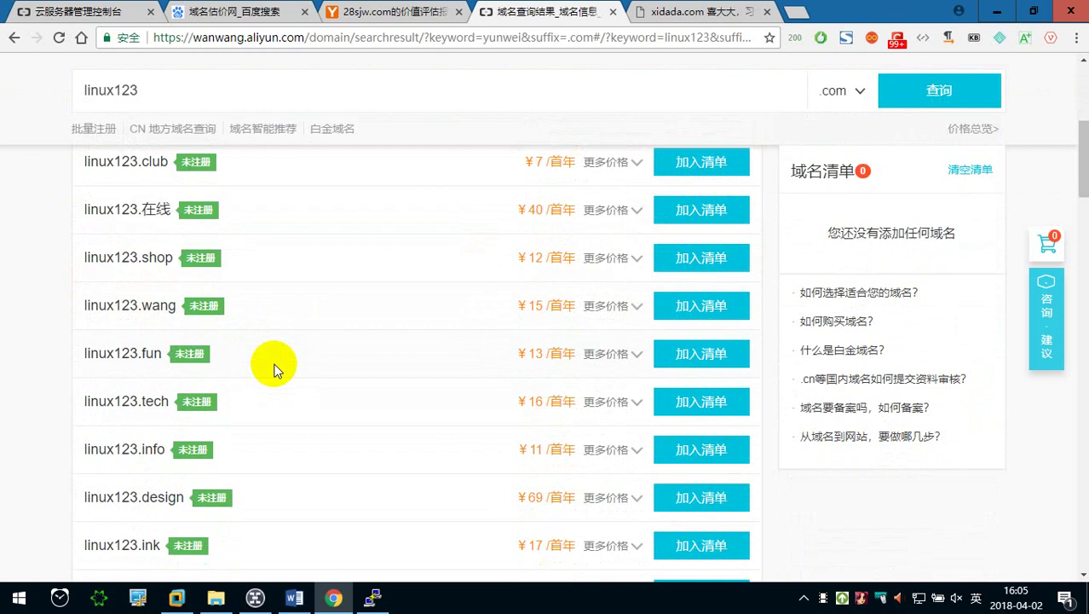
pyautogui.scroll(-1, 274, 368)
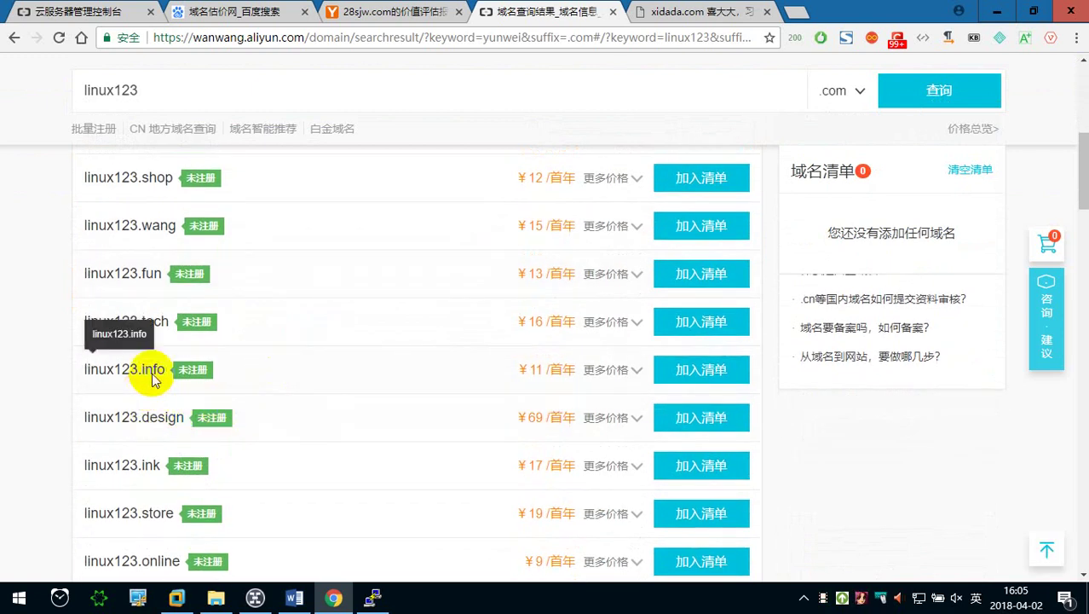
pyautogui.scroll(-1, 301, 384)
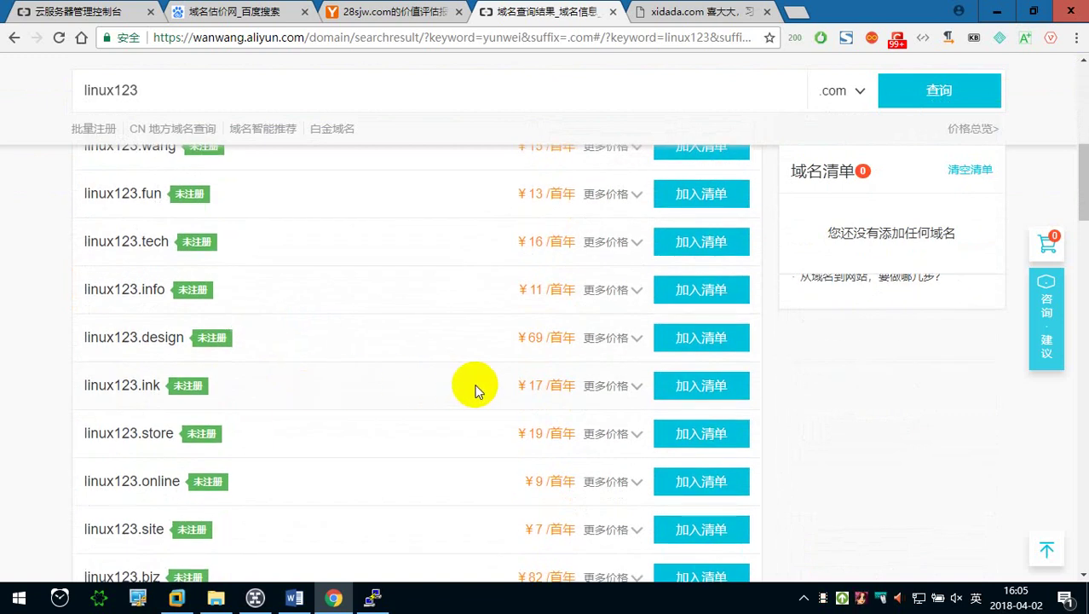
pyautogui.scroll(-2, 511, 384)
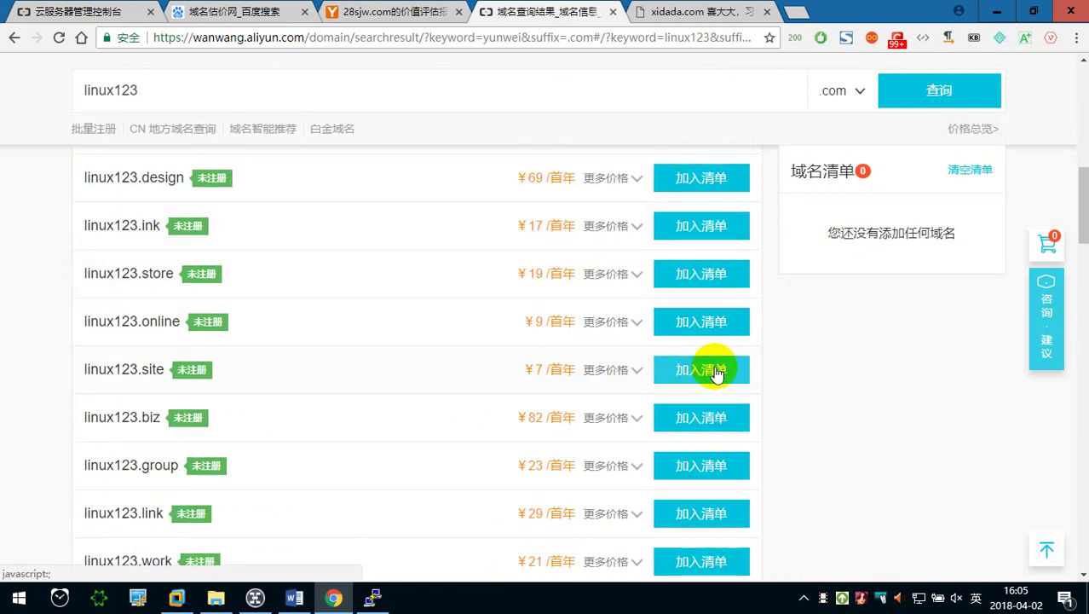
pyautogui.scroll(1, 716, 375)
pyautogui.scroll(2, 716, 375)
pyautogui.scroll(1, 716, 375)
pyautogui.scroll(2, 716, 375)
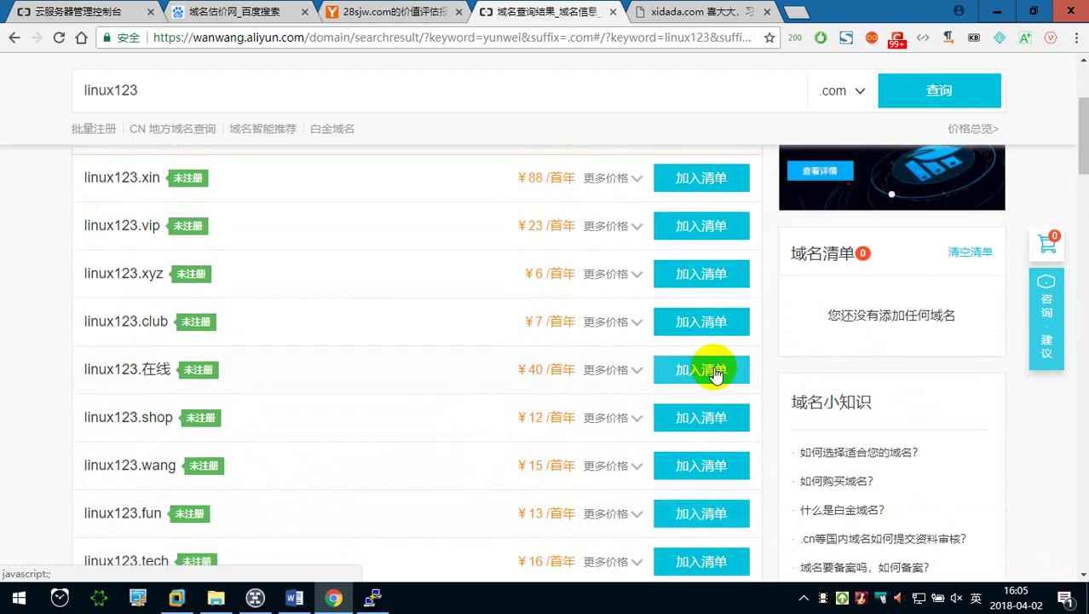
pyautogui.click(692, 283)
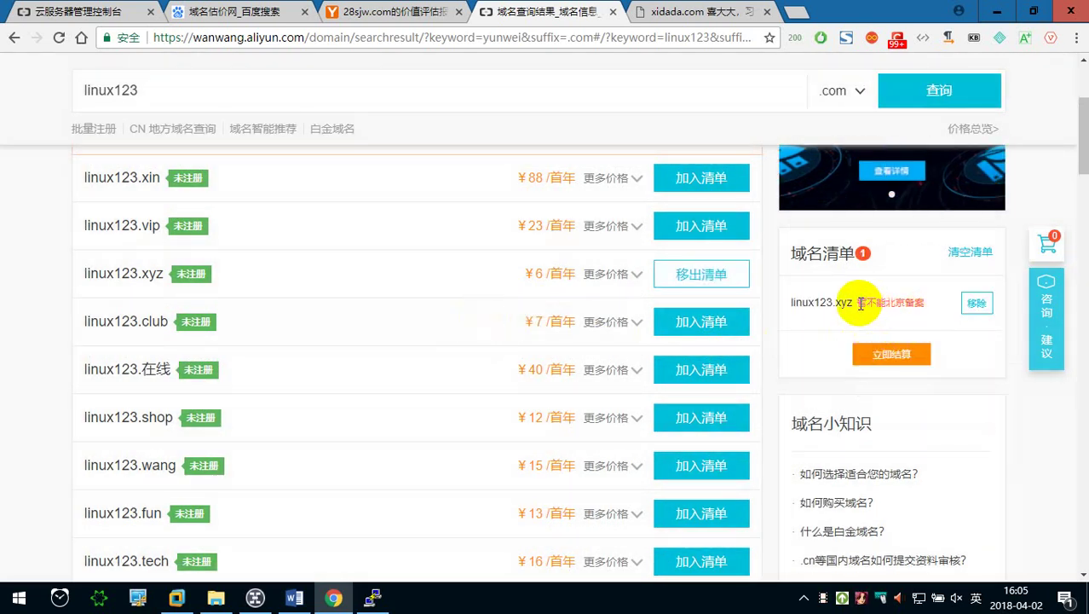
pyautogui.moveTo(857, 302); pyautogui.dragTo(924, 302)
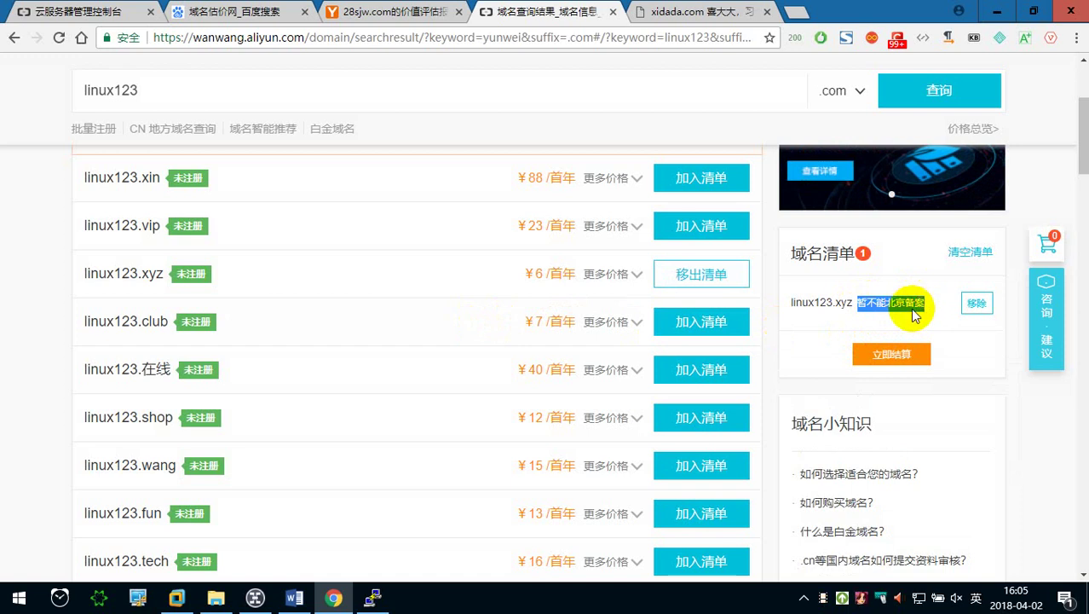
pyautogui.click(913, 316)
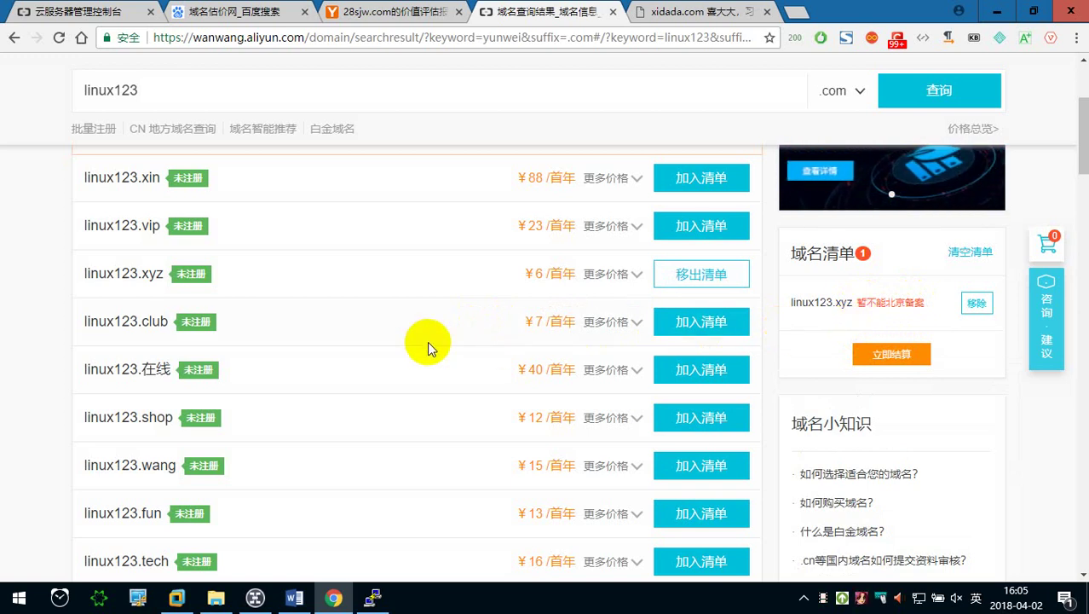
pyautogui.scroll(-1, 427, 341)
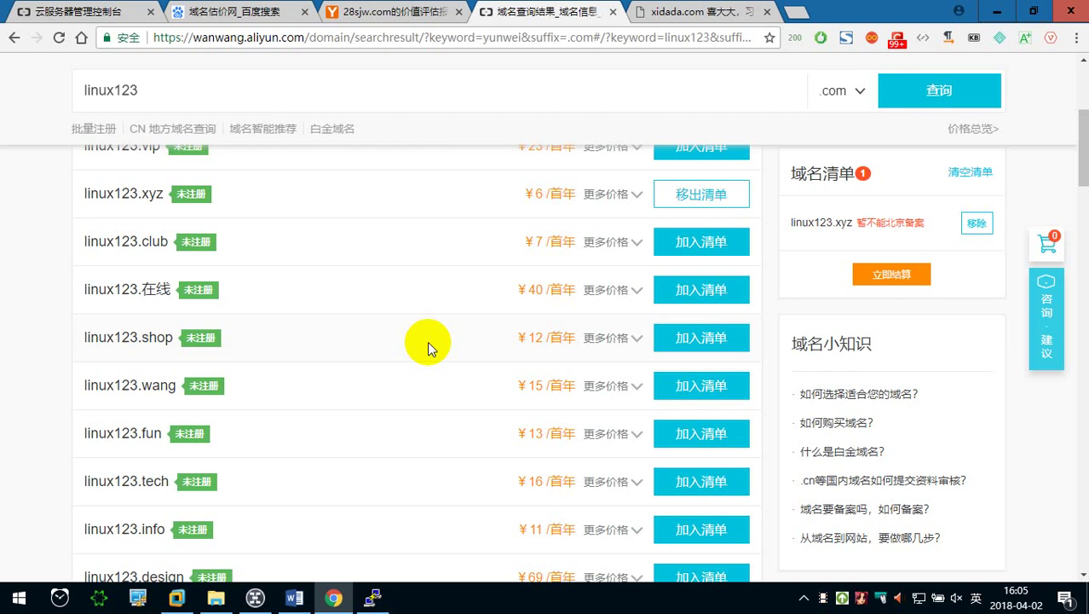
pyautogui.scroll(1, 427, 341)
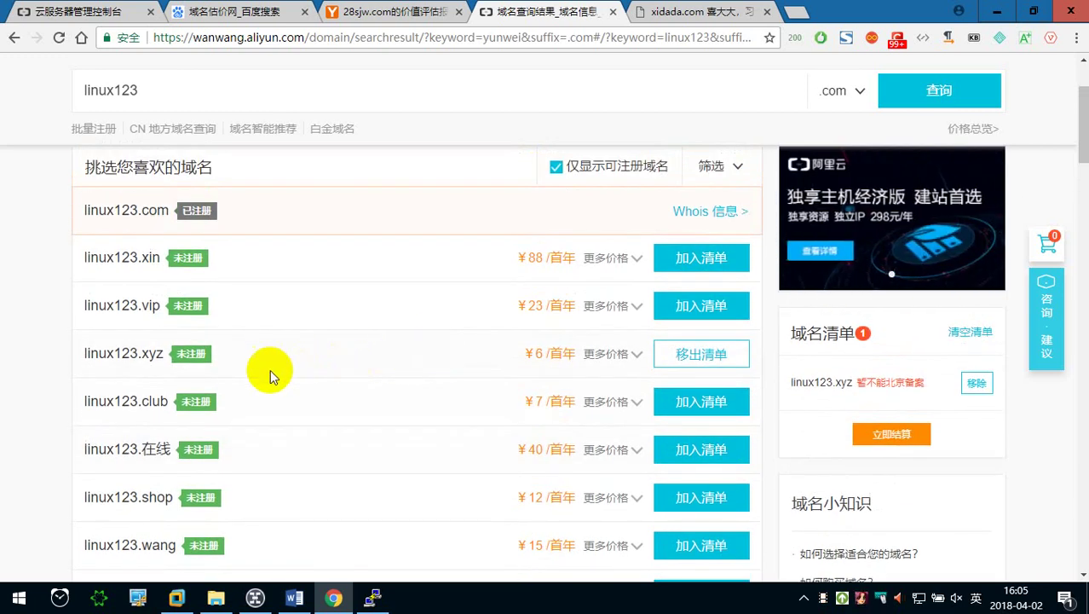
pyautogui.scroll(-1, 267, 370)
pyautogui.scroll(-2, 166, 294)
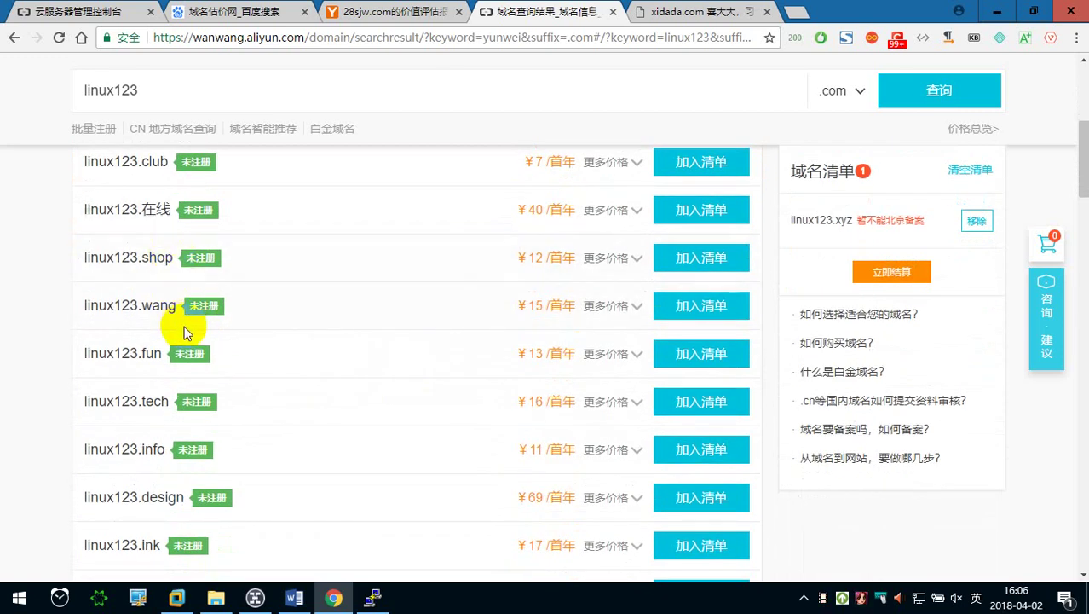
pyautogui.scroll(-1, 167, 358)
pyautogui.scroll(-1, 167, 359)
pyautogui.scroll(-1, 167, 359)
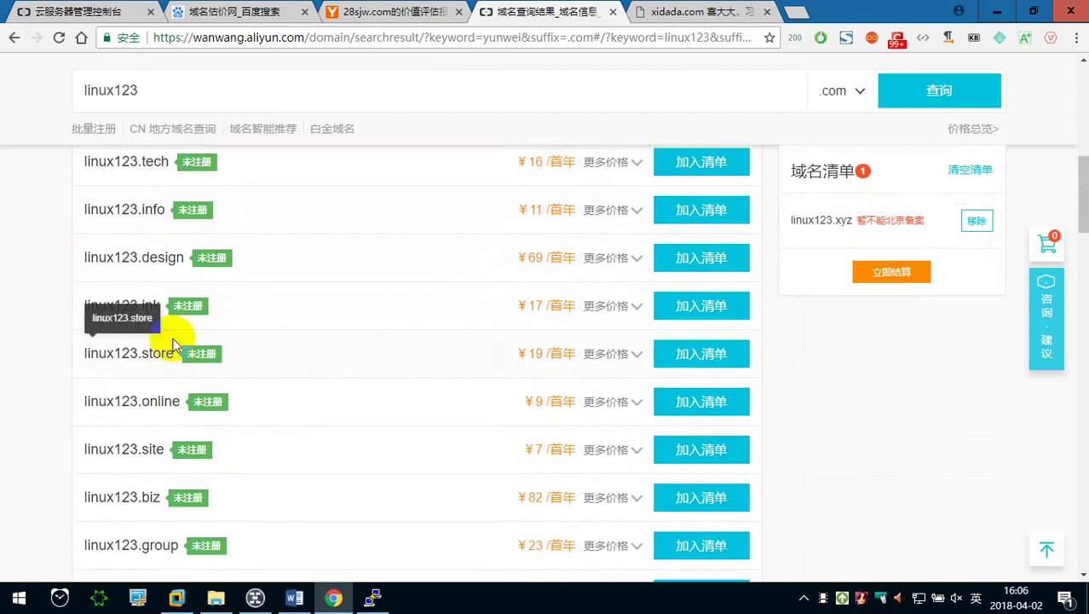
pyautogui.scroll(-1, 171, 392)
pyautogui.scroll(-1, 179, 384)
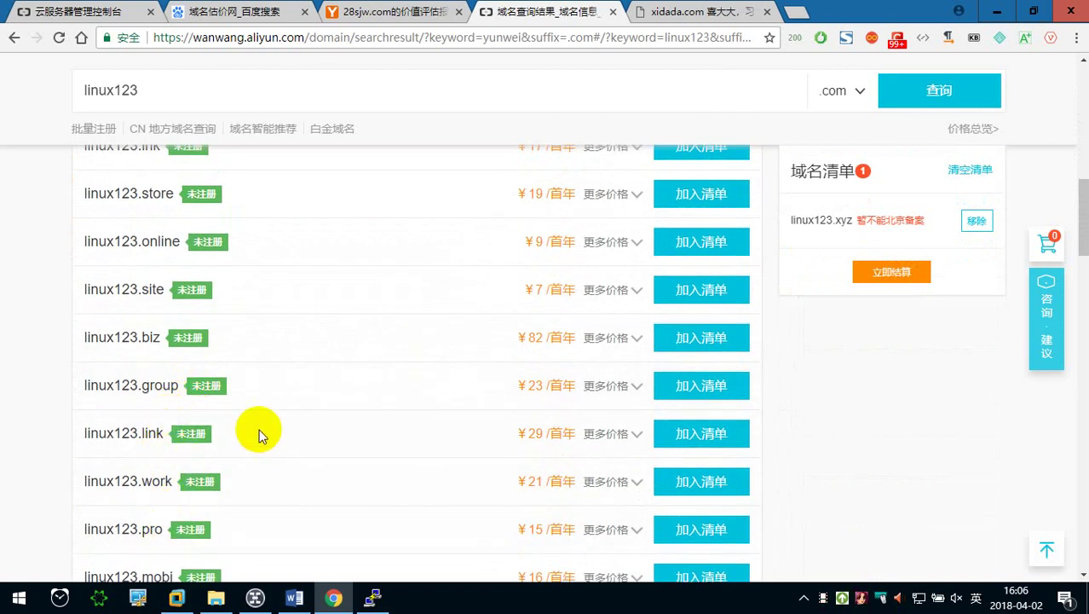
pyautogui.scroll(1, 259, 429)
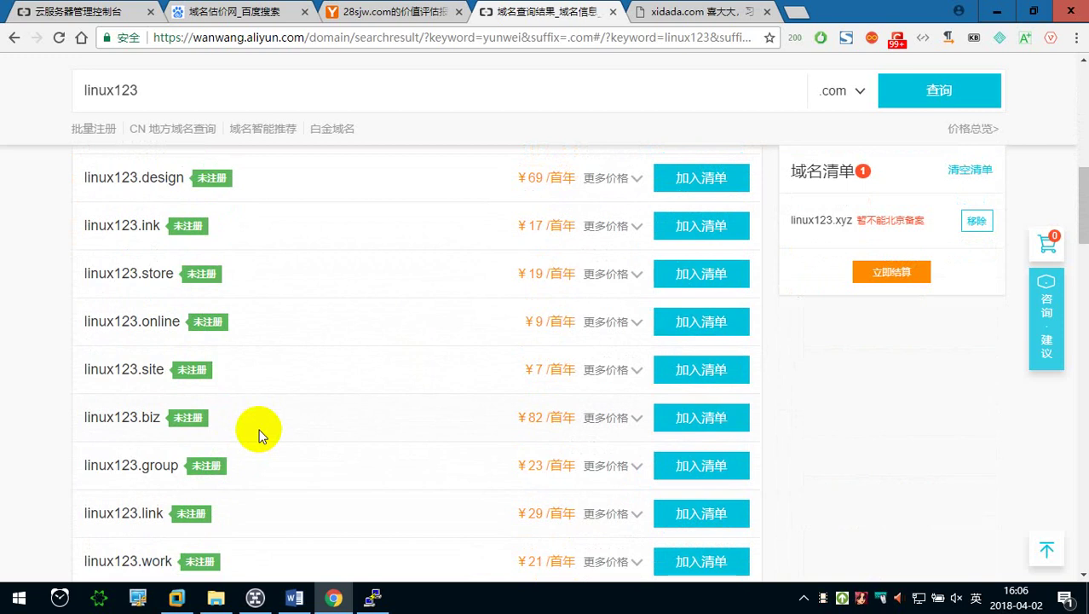
pyautogui.scroll(3, 259, 428)
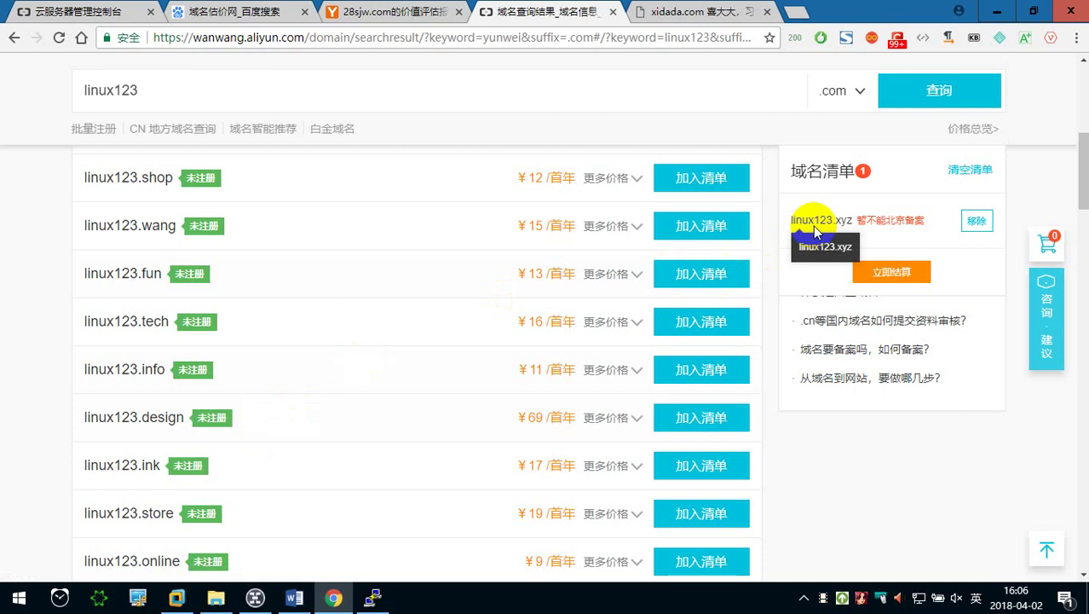
pyautogui.scroll(3, 562, 260)
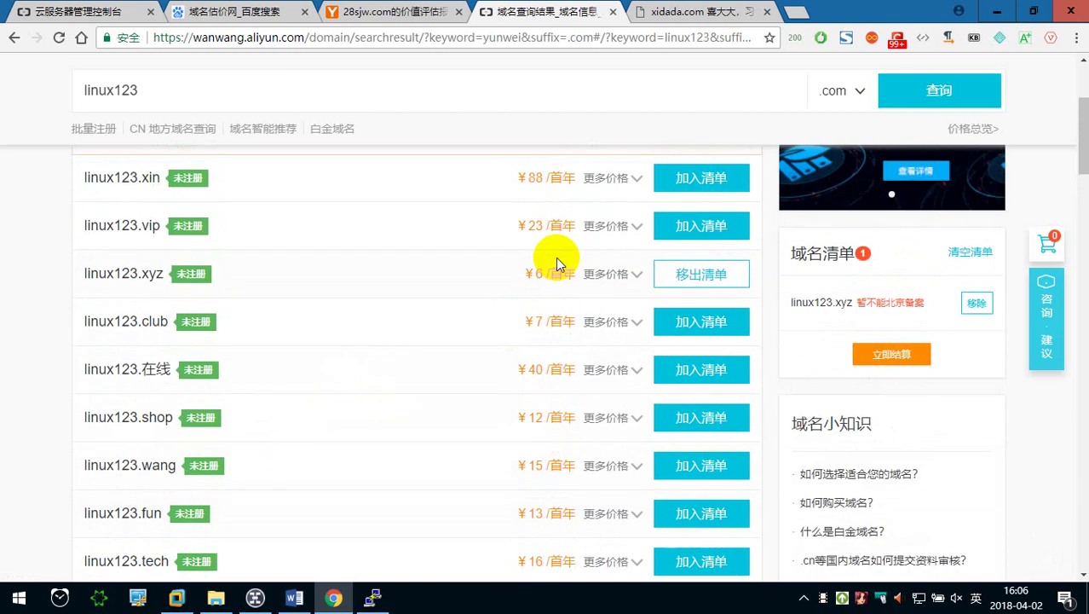
pyautogui.scroll(-1, 556, 261)
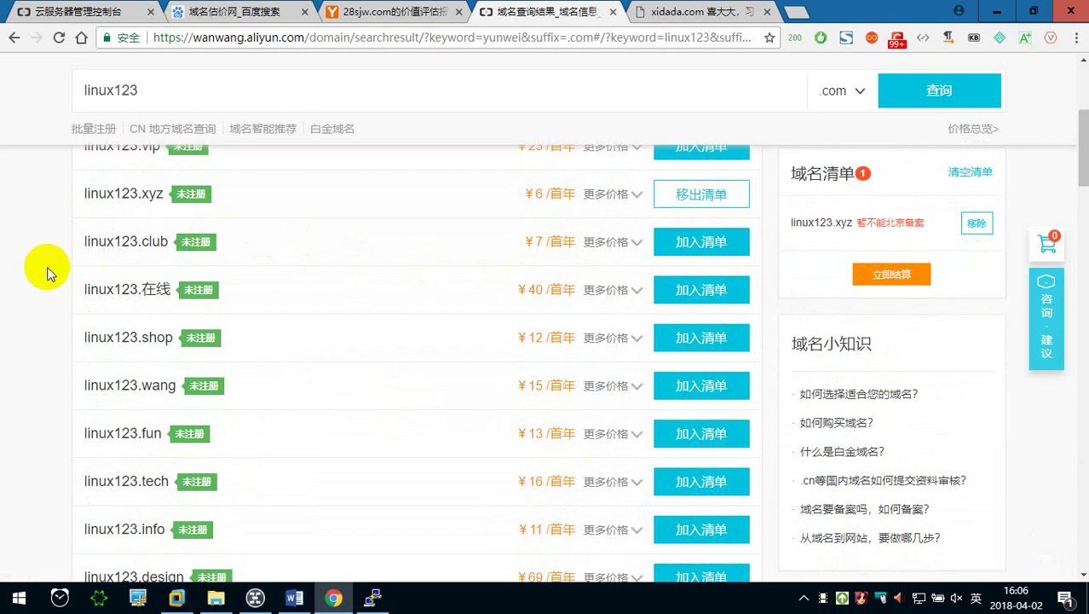
# Capture the domain rows and list panel, framing the linux123.xyz row's list action in red.
pyautogui.hotkey('ctrl', 'alt', 'a')
pyautogui.moveTo(72, 129); pyautogui.dragTo(989, 286)
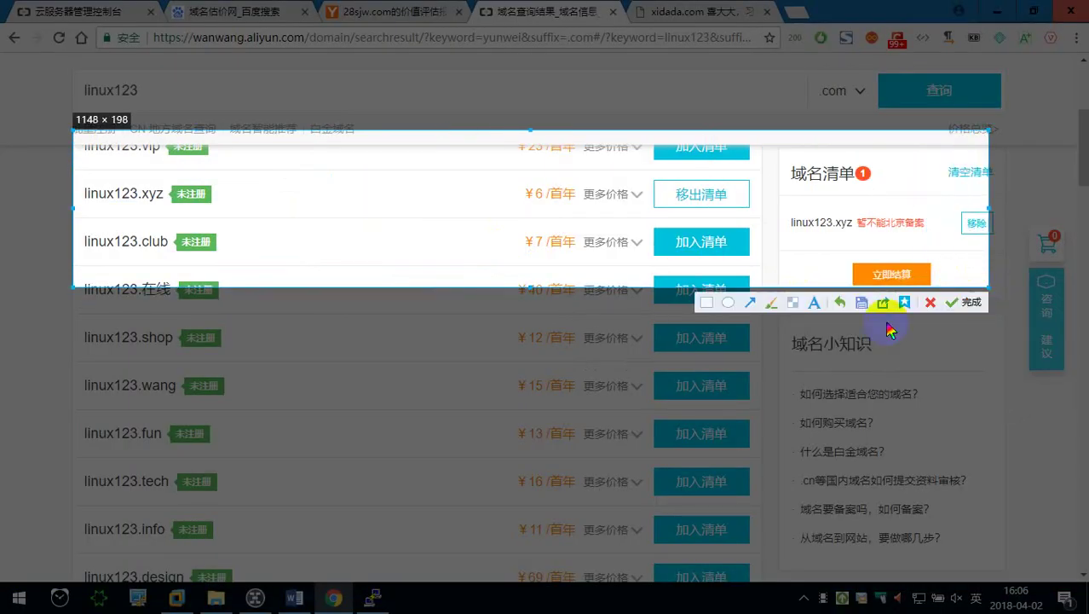
pyautogui.click(705, 301)
pyautogui.moveTo(641, 175); pyautogui.dragTo(769, 214)
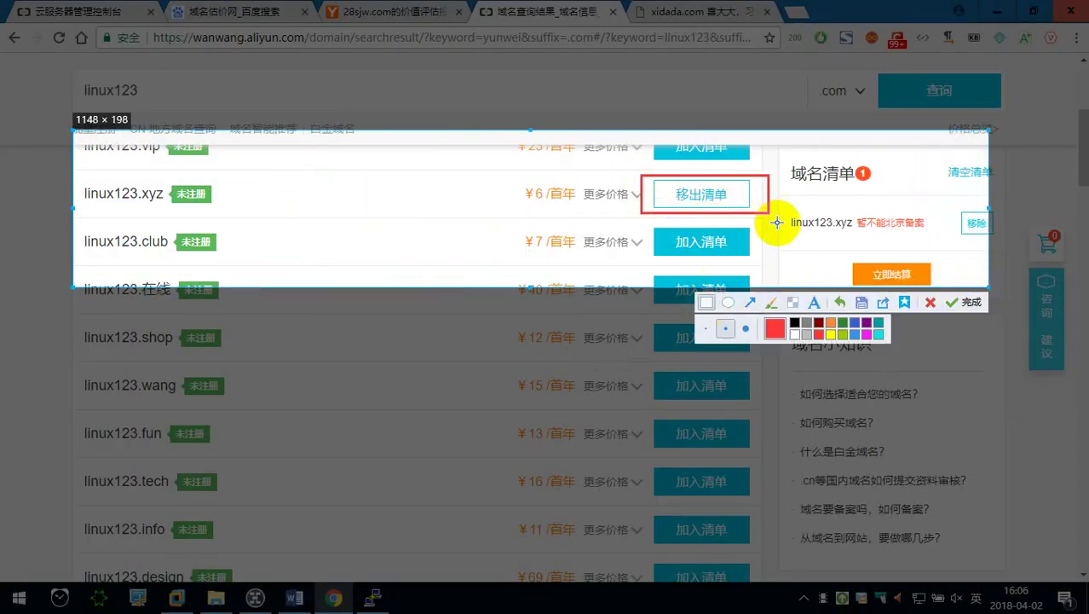
# Add arrows to the filing notice and checkout, plus the caption 选择需要的域名, and finish.
pyautogui.click(749, 302)
pyautogui.moveTo(771, 196); pyautogui.dragTo(865, 213)
pyautogui.moveTo(797, 257); pyautogui.dragTo(855, 269)
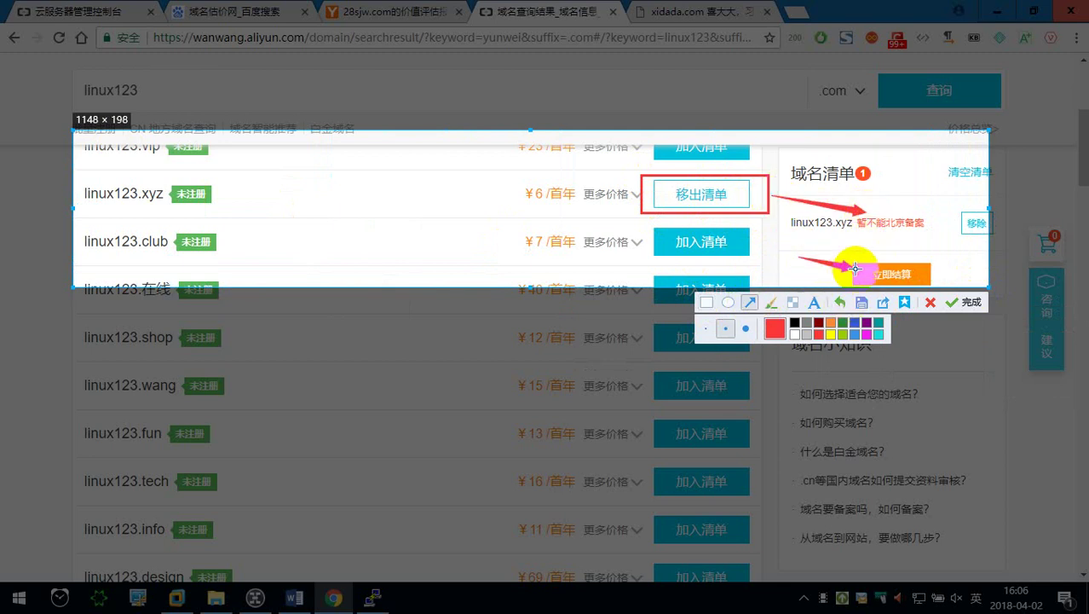
pyautogui.click(814, 301)
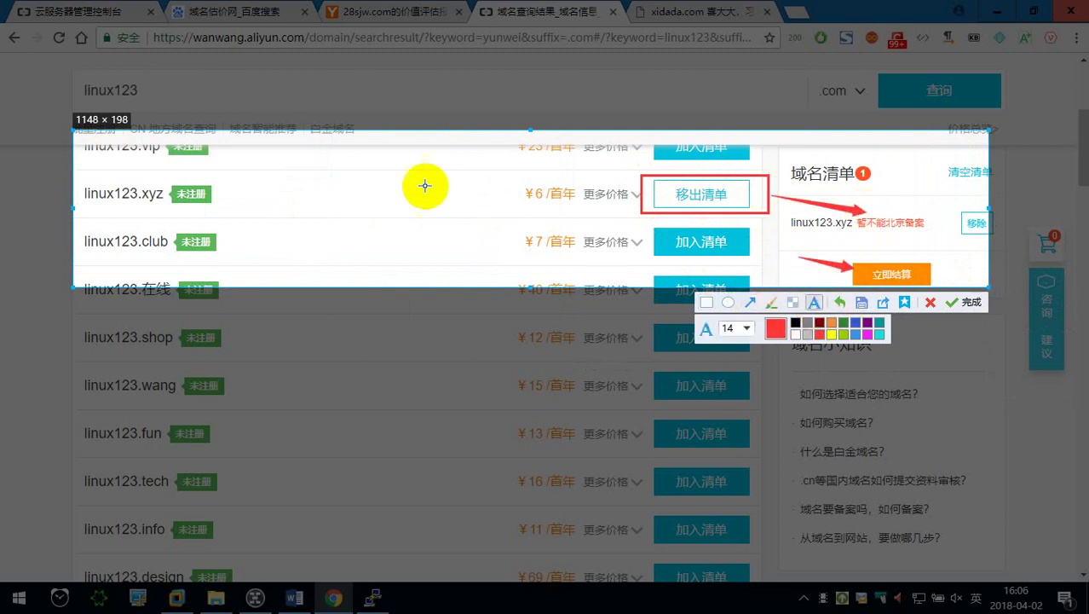
pyautogui.click(356, 175)
pyautogui.write('选择')
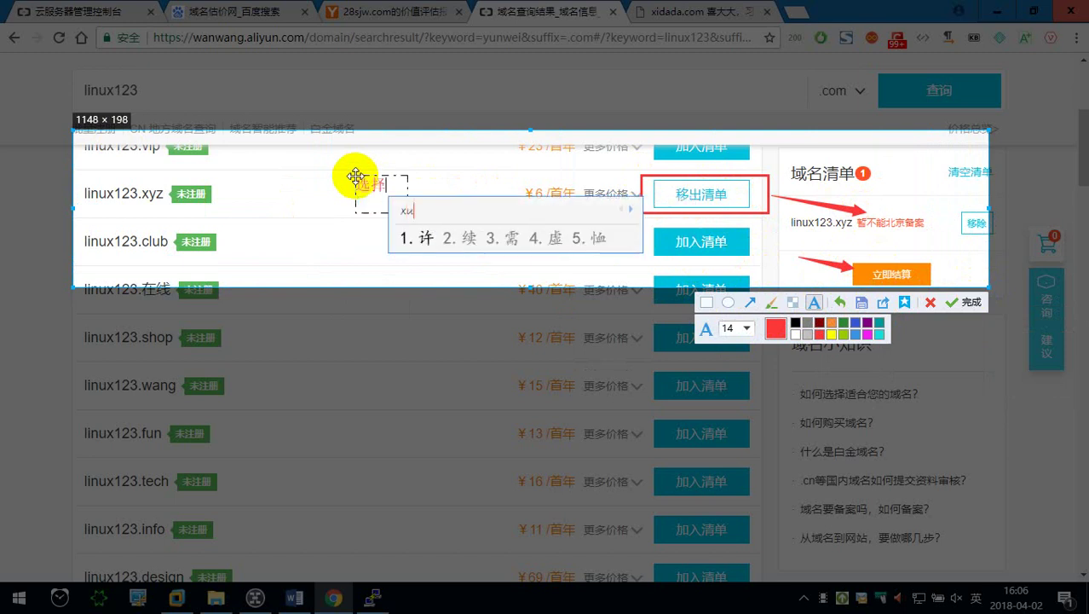
pyautogui.write('需要的域名')
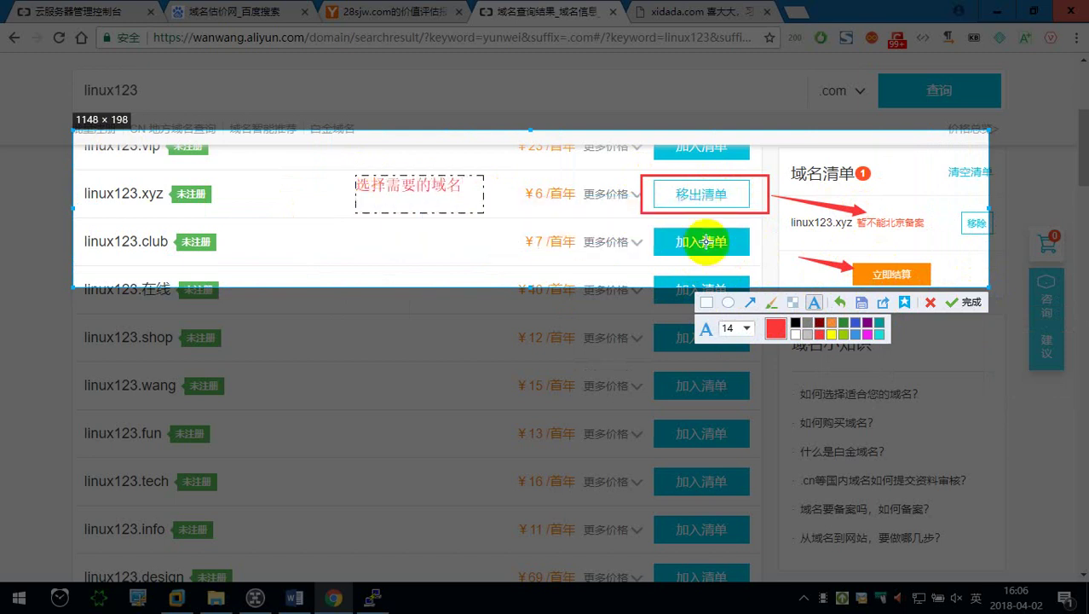
pyautogui.click(955, 303)
# Paste the annotated capture into the Word notes with the caption line 选择需要的域名.
pyautogui.click(294, 597)
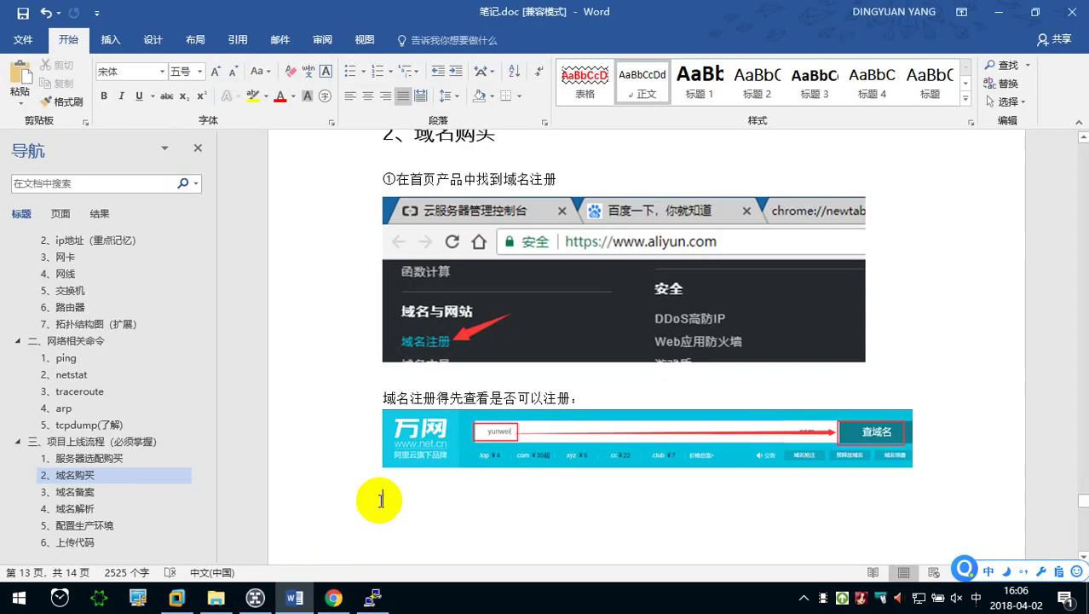
pyautogui.scroll(-3, 492, 386)
pyautogui.hotkey('ctrl', 'v')
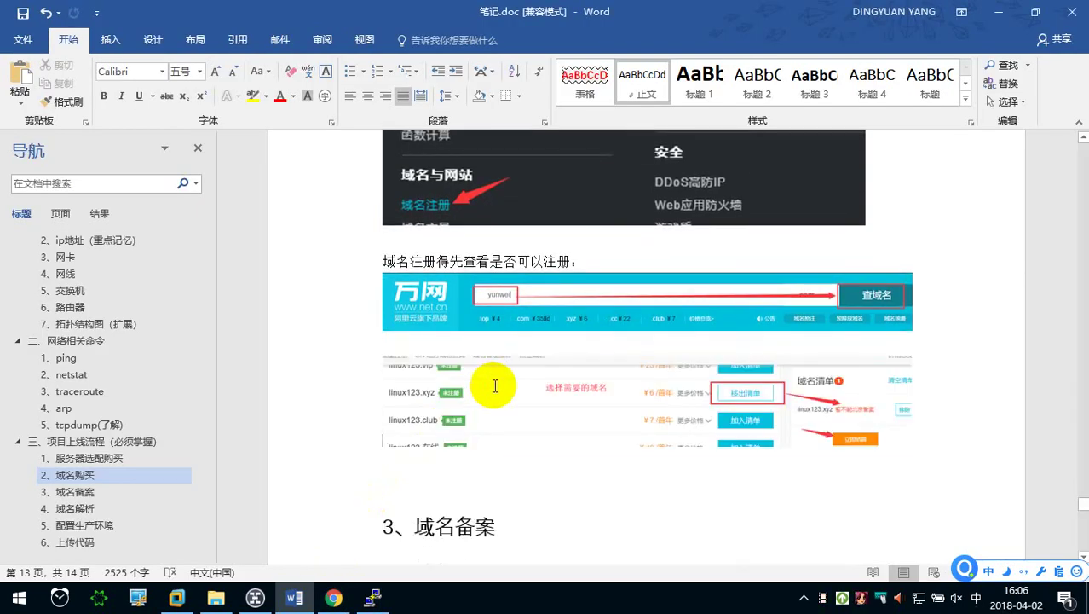
pyautogui.press('Return')
pyautogui.write('选择需要的域名：')
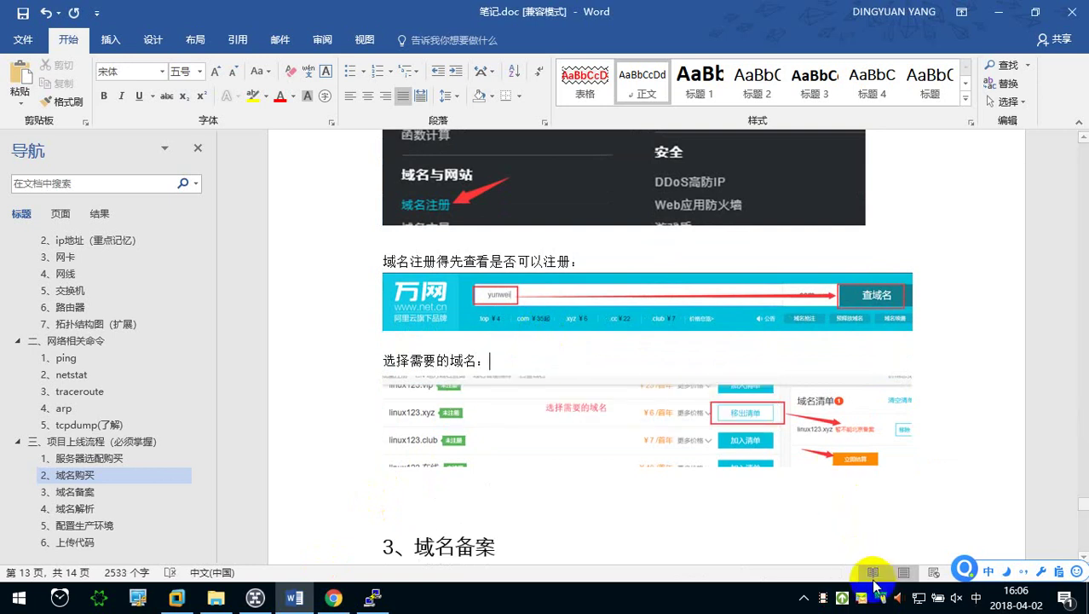
# Close a chat notification, undo the last change and add blank lines below the screenshot.
pyautogui.click(870, 588)
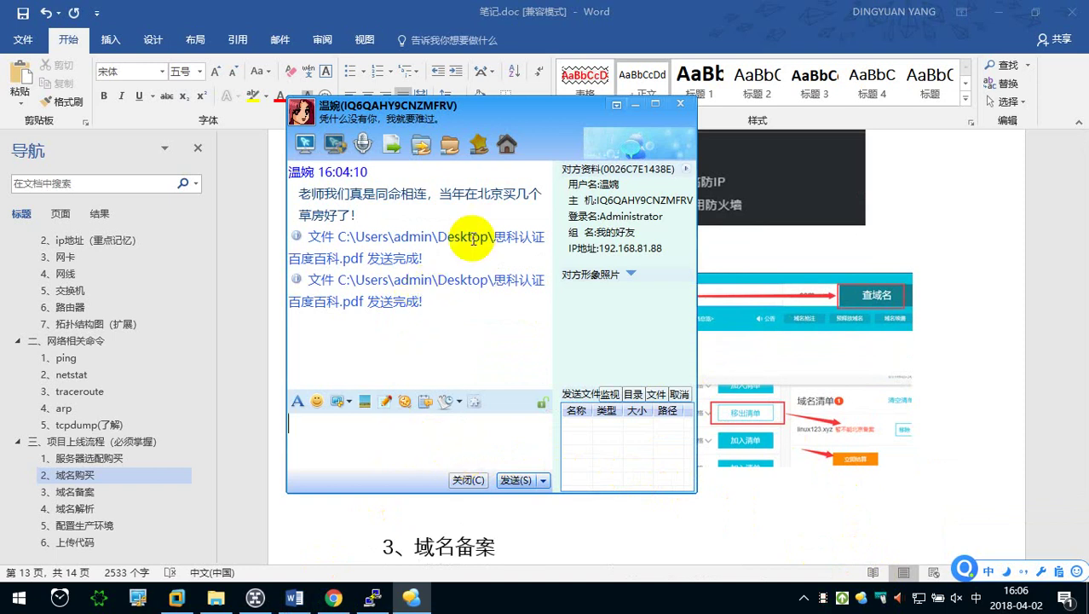
pyautogui.click(680, 103)
pyautogui.scroll(-2, 579, 344)
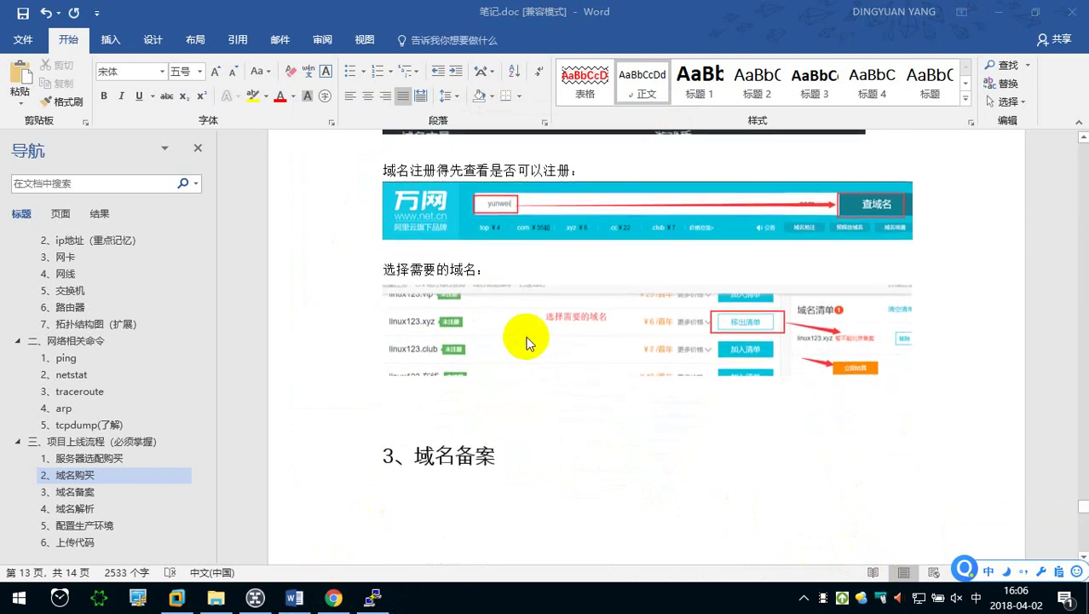
pyautogui.hotkey('ctrl', 'z')
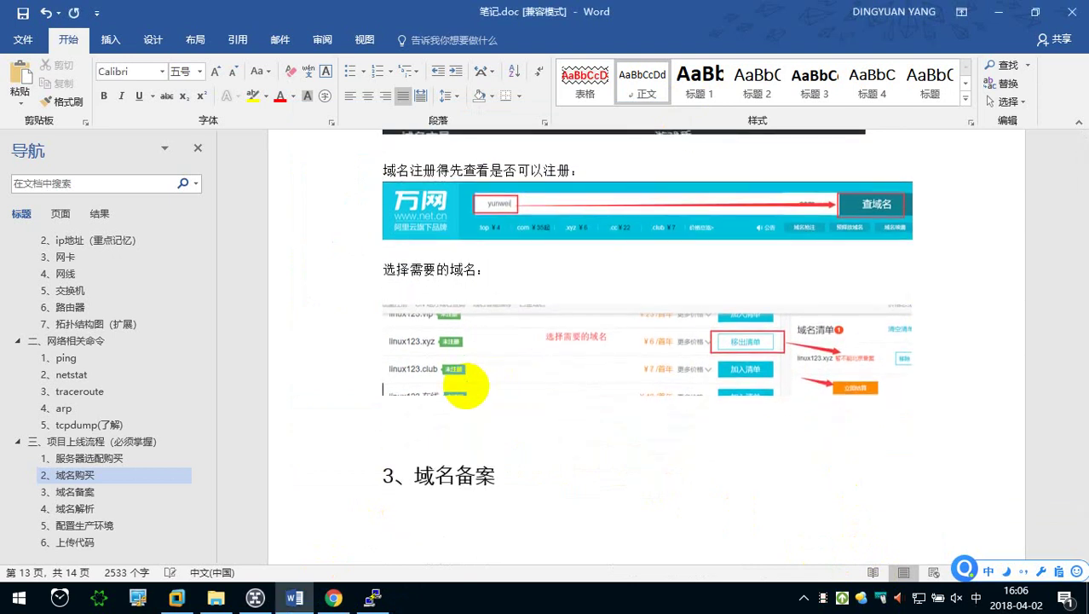
pyautogui.press('Return')
pyautogui.press('Return')
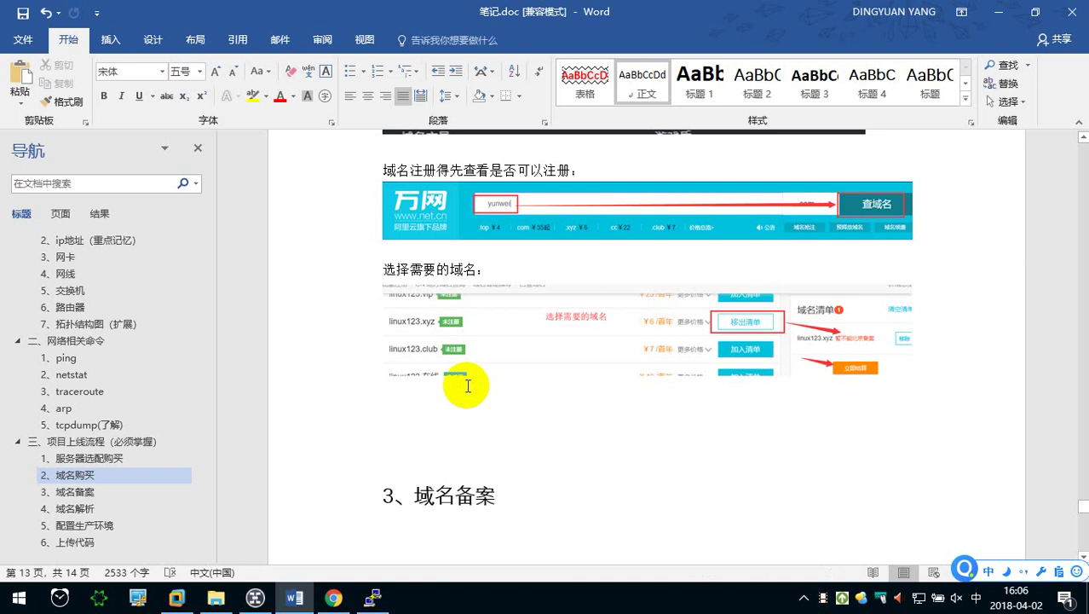
pyautogui.click(334, 598)
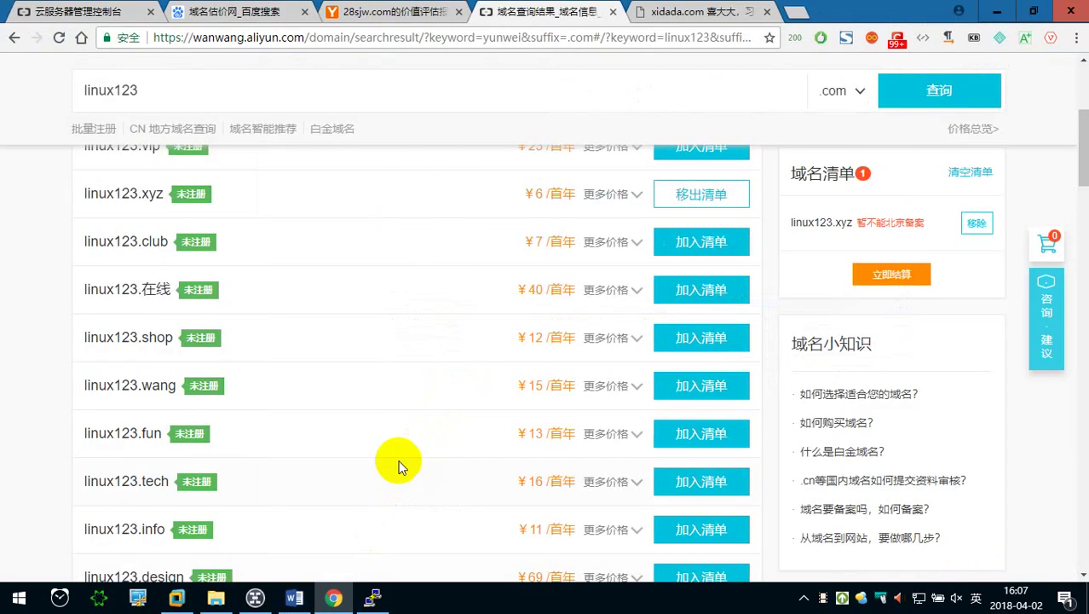
# Proceed to the 确认订单 checkout for linux123.xyz, one year at ¥6.00.
pyautogui.click(891, 273)
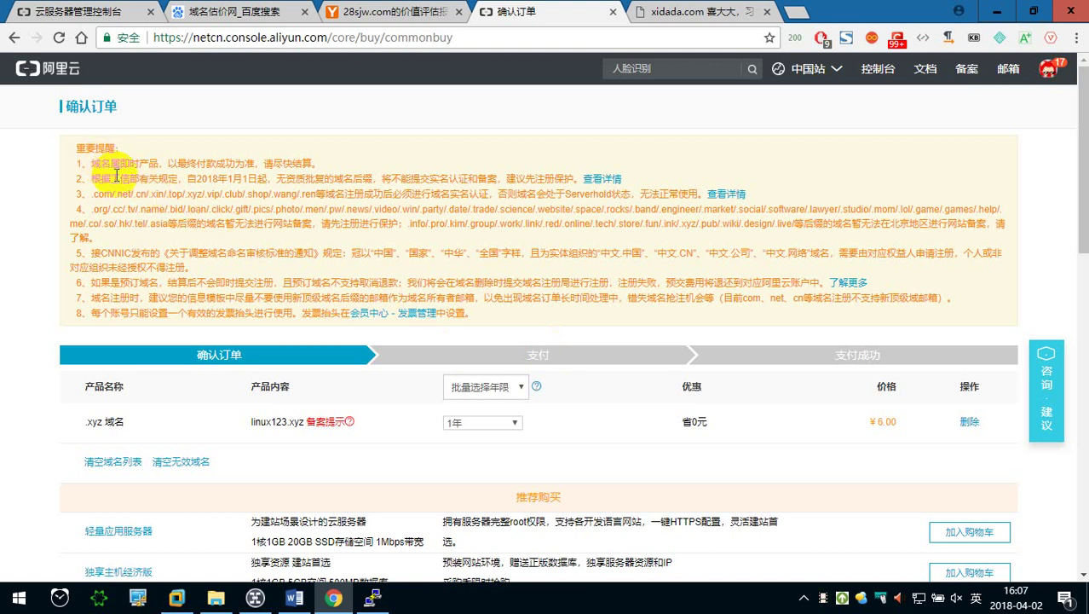
pyautogui.moveTo(91, 163); pyautogui.dragTo(316, 162)
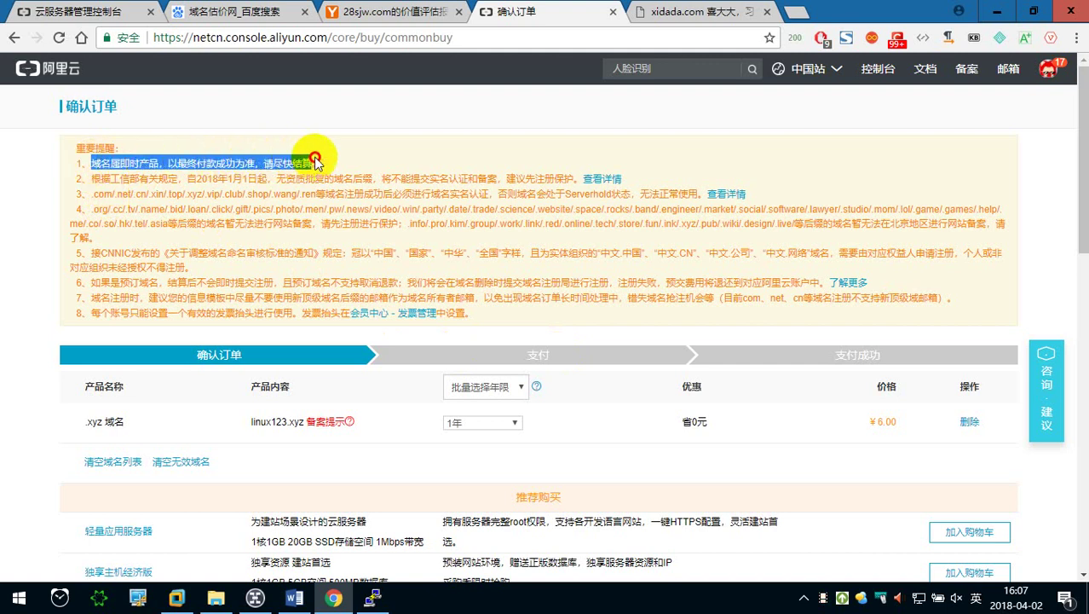
pyautogui.click(379, 11)
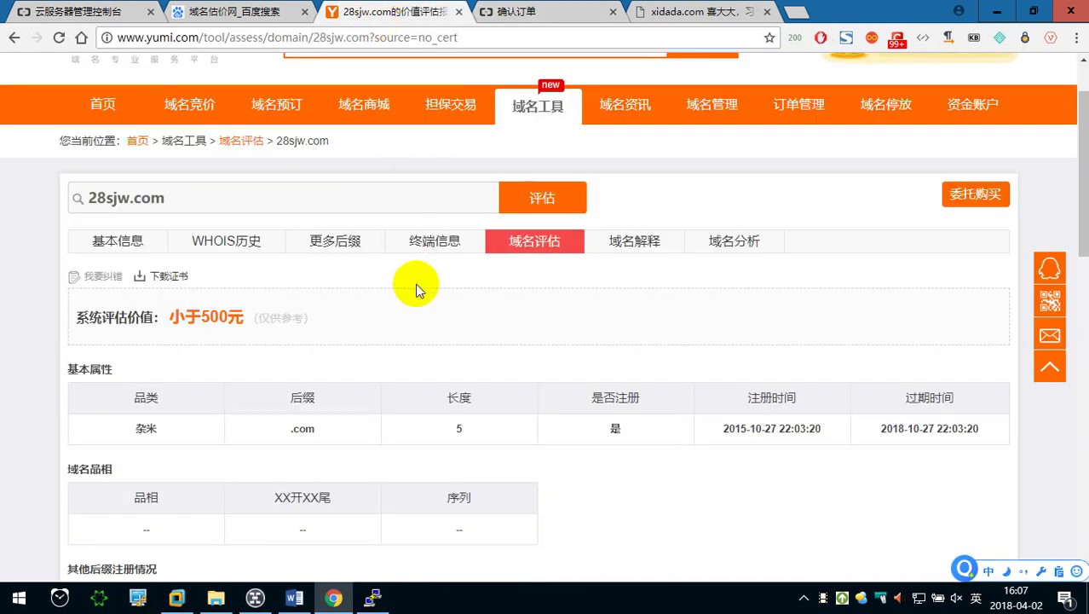
pyautogui.click(506, 14)
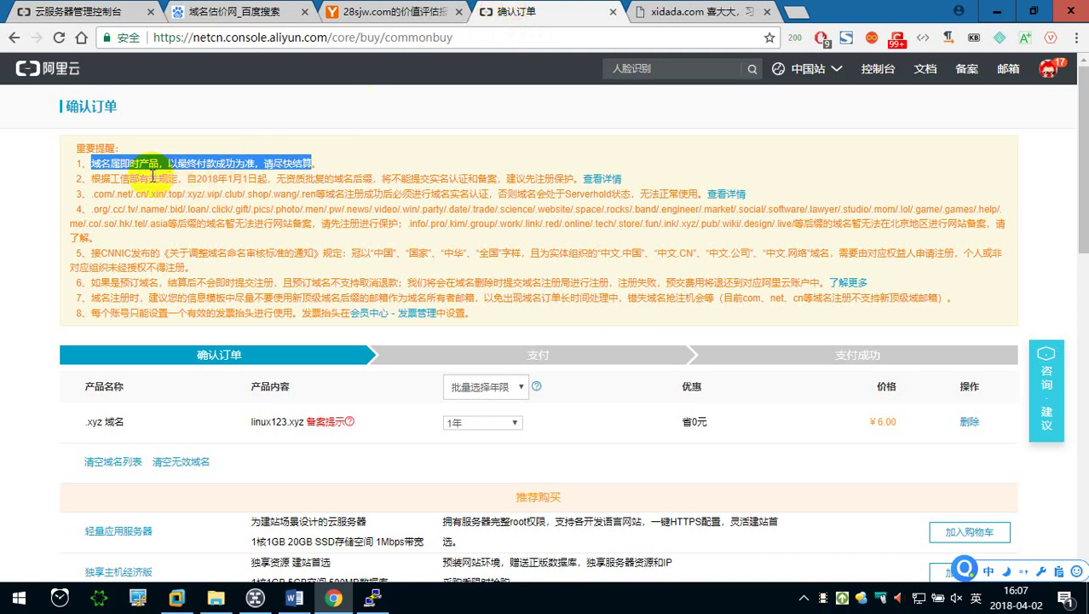
# Highlight the 注册保护 wording in the order's second notice line.
pyautogui.moveTo(213, 178); pyautogui.dragTo(439, 178)
pyautogui.click(414, 177)
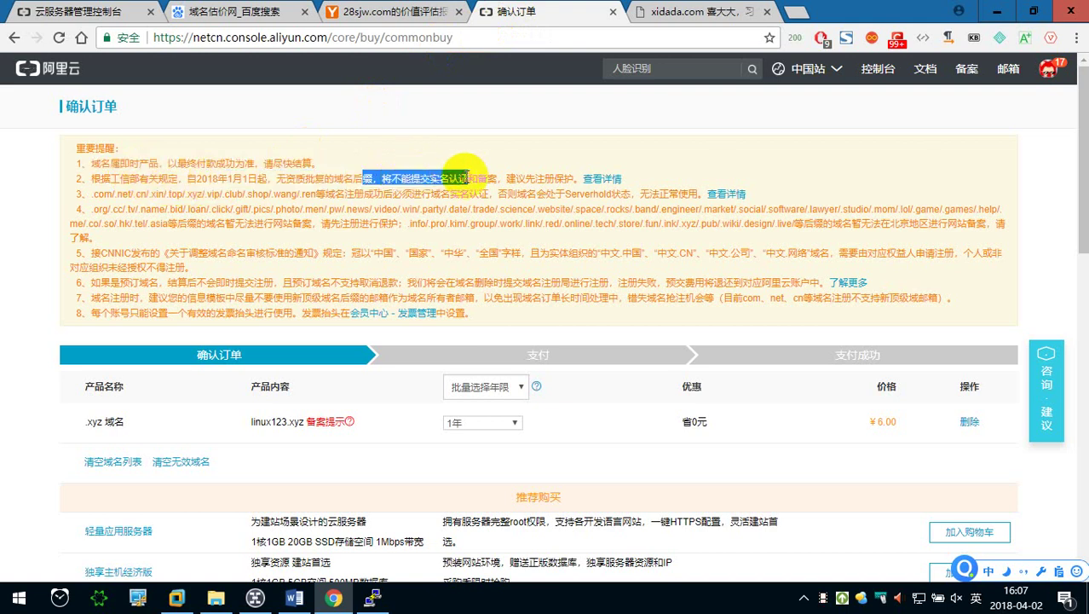
pyautogui.click(490, 178)
pyautogui.moveTo(573, 180); pyautogui.dragTo(492, 185)
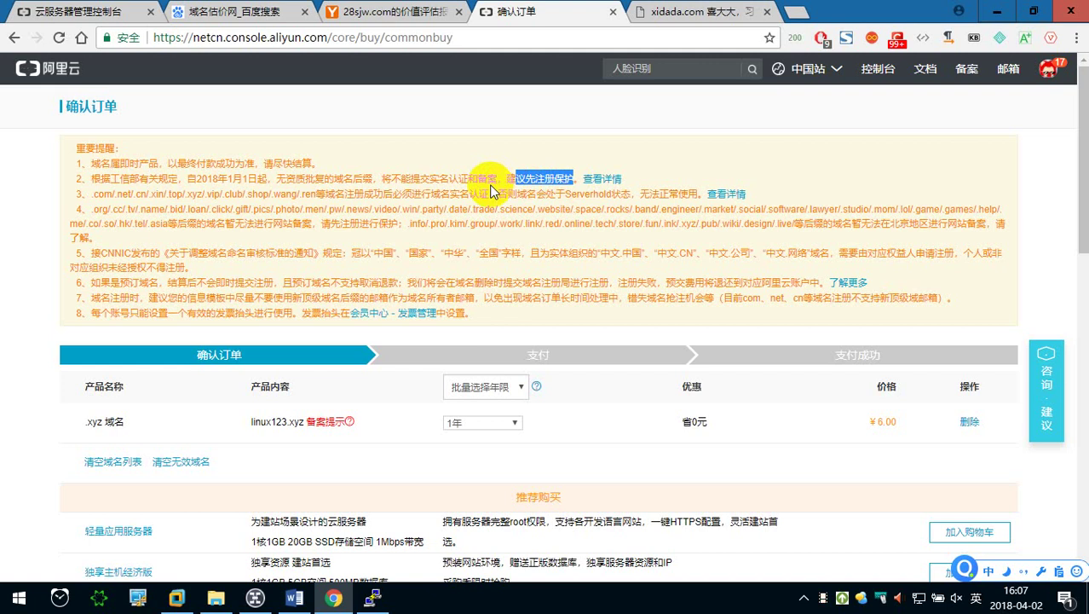
pyautogui.click(247, 12)
# Search Baidu for 'sb后缀域名' and open the Baike entry naming the Solomon Islands (所罗门).
pyautogui.doubleClick(188, 82)
pyautogui.write('sbho')
pyautogui.write('后缀')
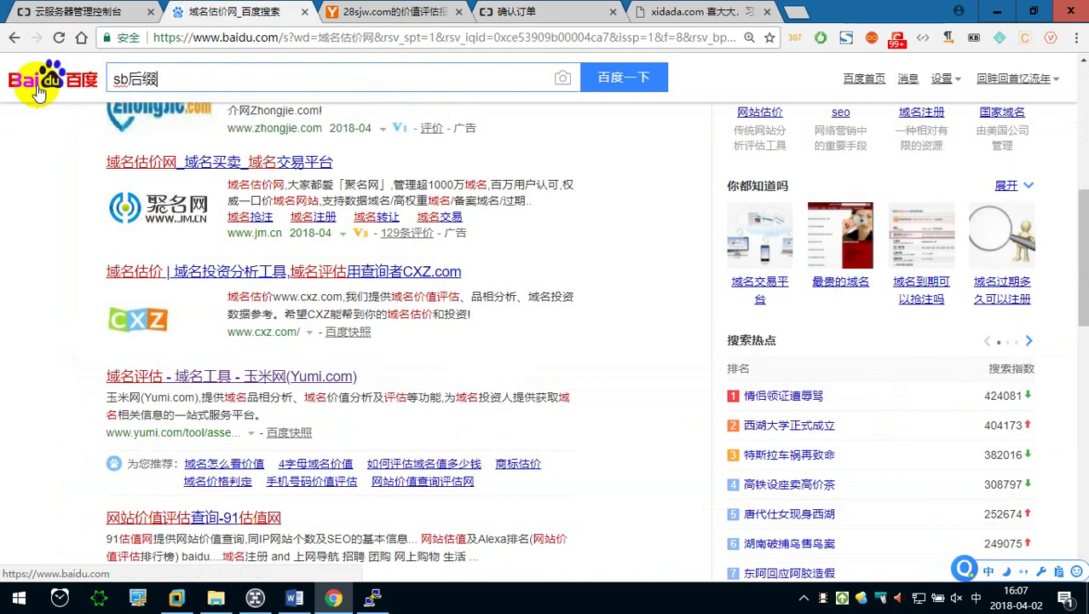
pyautogui.write('域名')
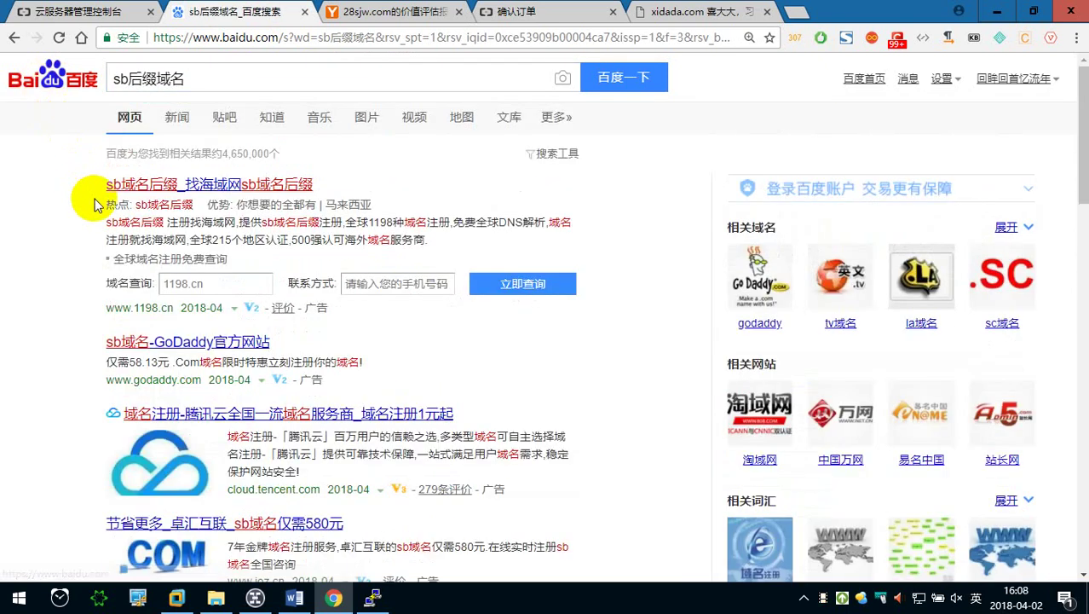
pyautogui.scroll(-1, 219, 323)
pyautogui.scroll(-2, 287, 275)
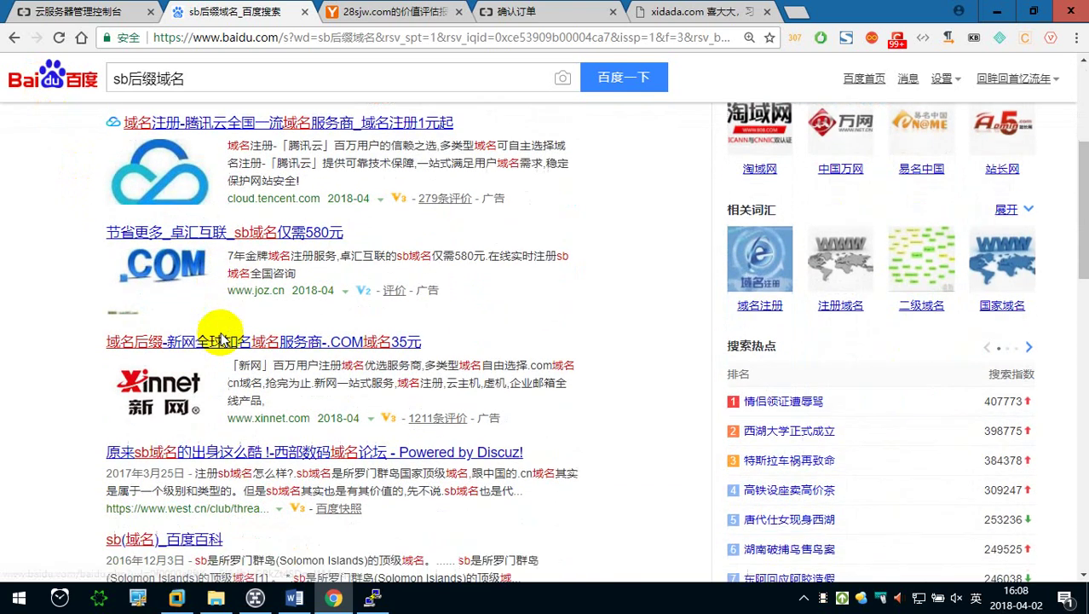
pyautogui.scroll(-2, 272, 297)
pyautogui.click(195, 358)
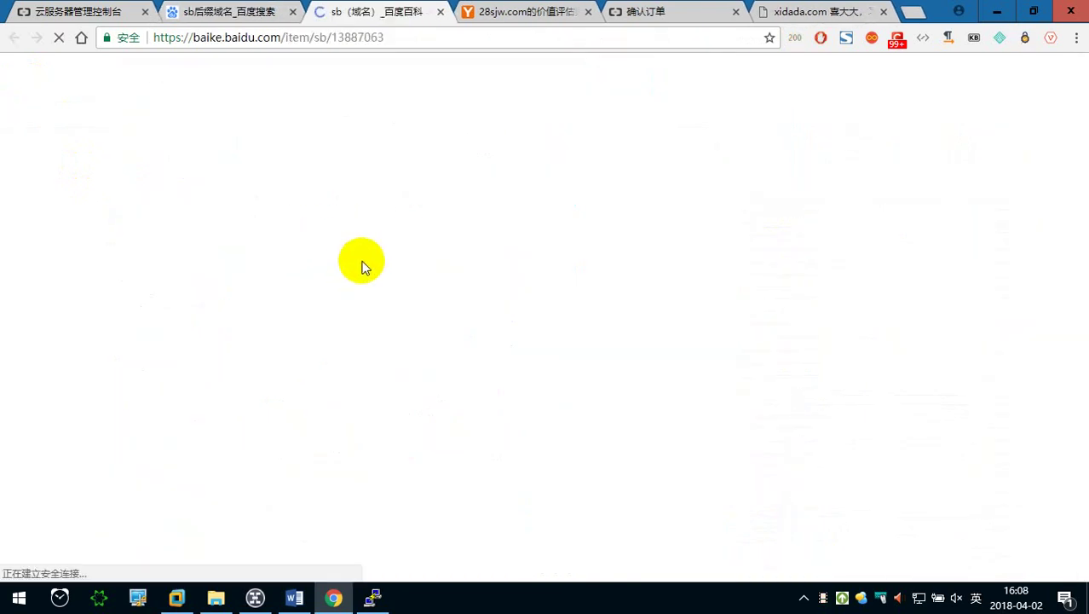
pyautogui.scroll(-3, 303, 367)
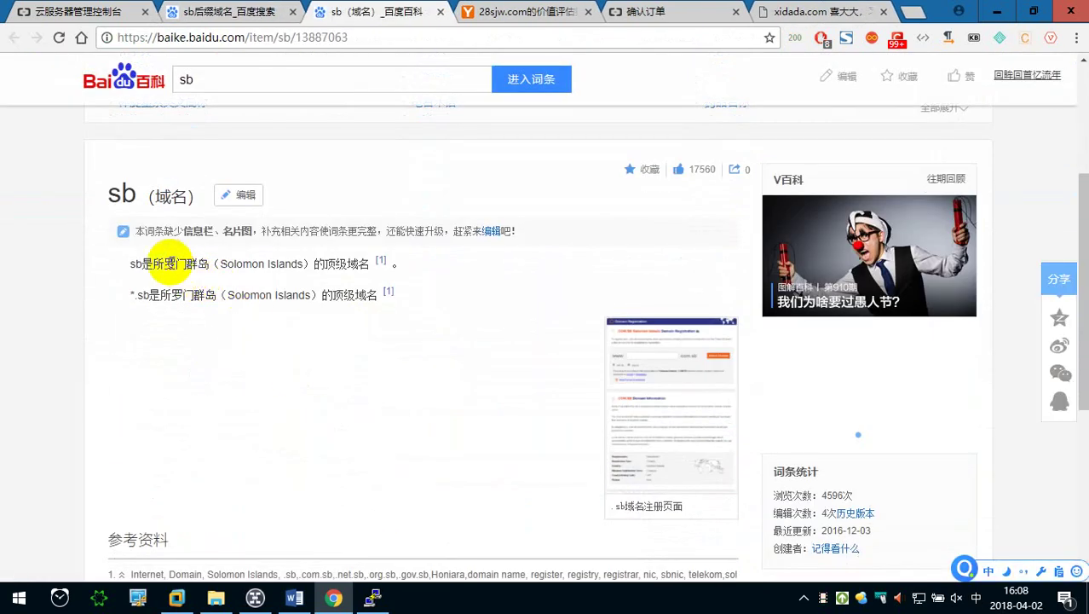
pyautogui.moveTo(154, 263); pyautogui.dragTo(189, 279)
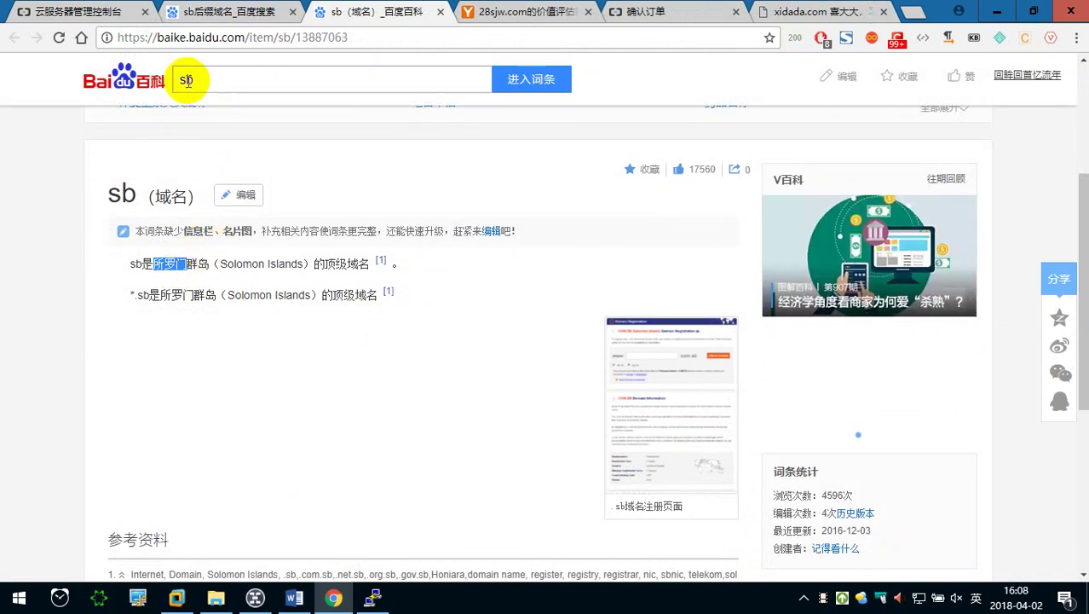
# Back on the Baidu results, search for 'baidu.sb'.
pyautogui.click(226, 10)
pyautogui.click(220, 80)
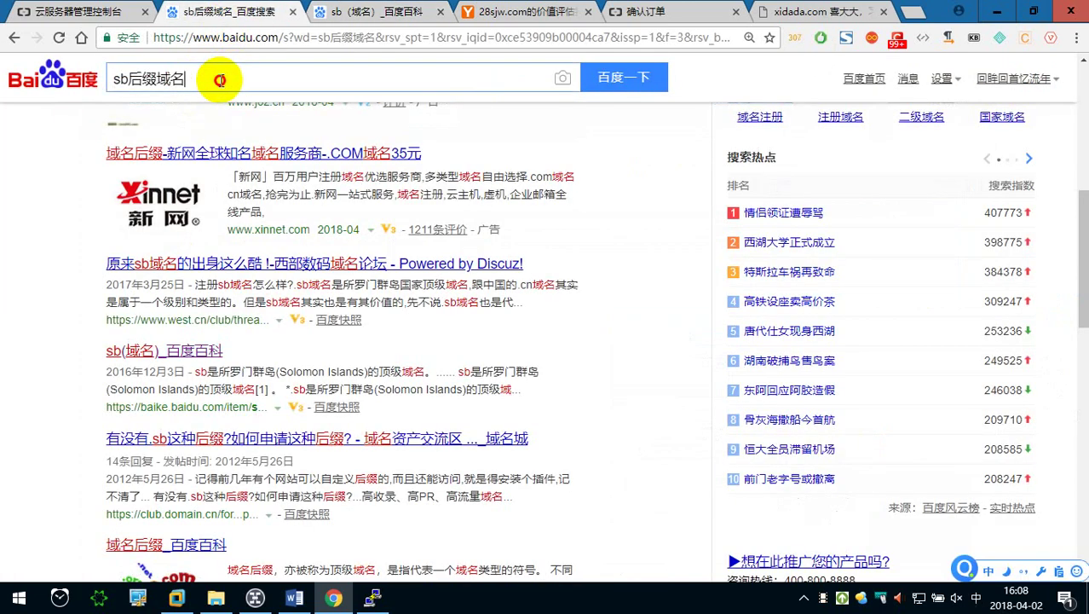
pyautogui.moveTo(220, 80); pyautogui.dragTo(76, 85)
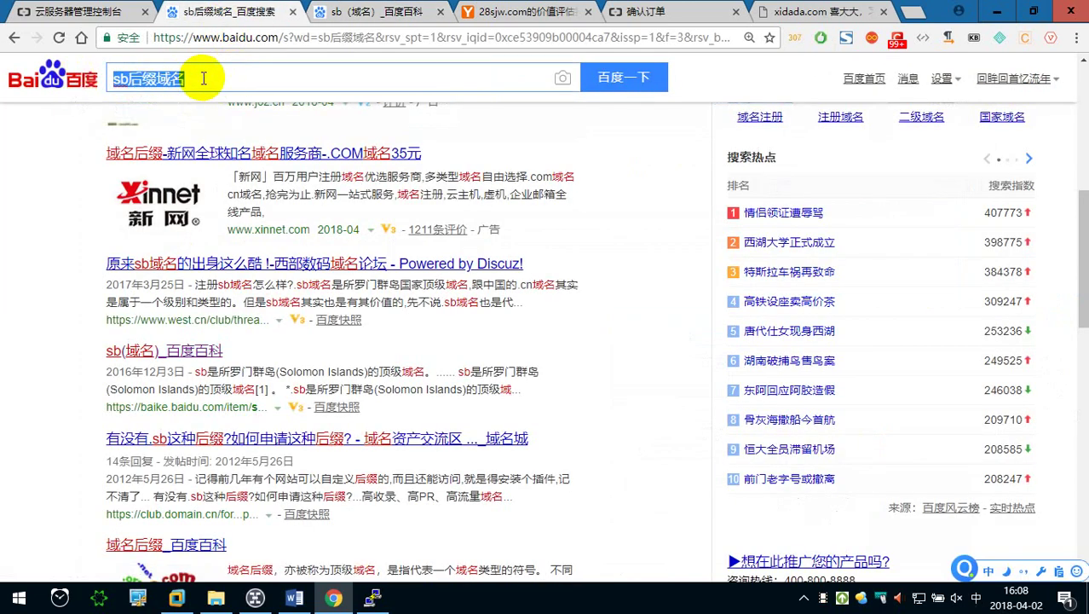
pyautogui.write('baidu.')
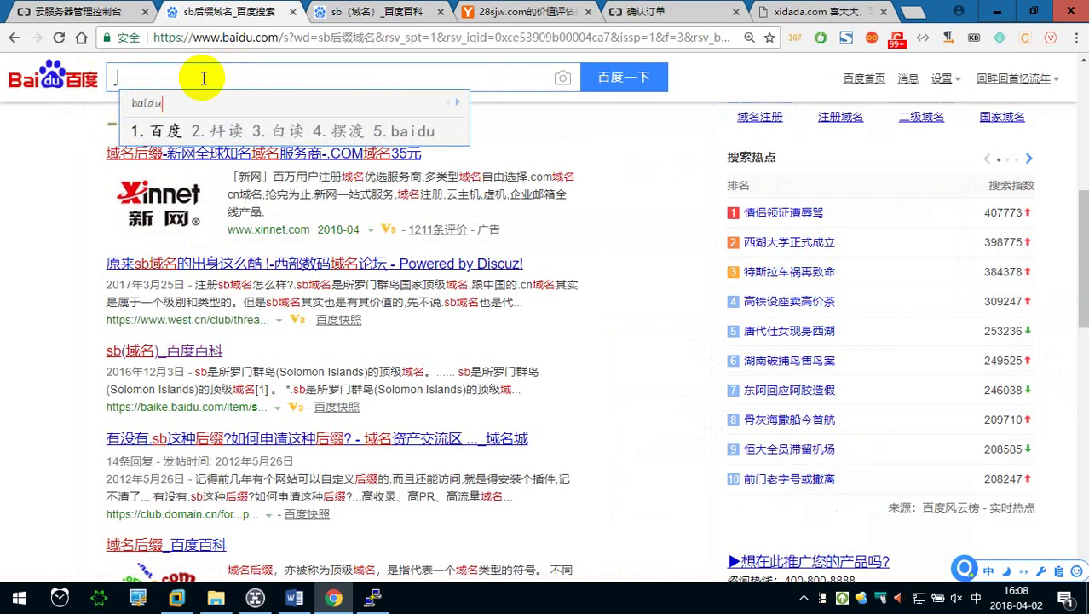
pyautogui.press('shift')
pyautogui.write('.sb')
pyautogui.press('Return')
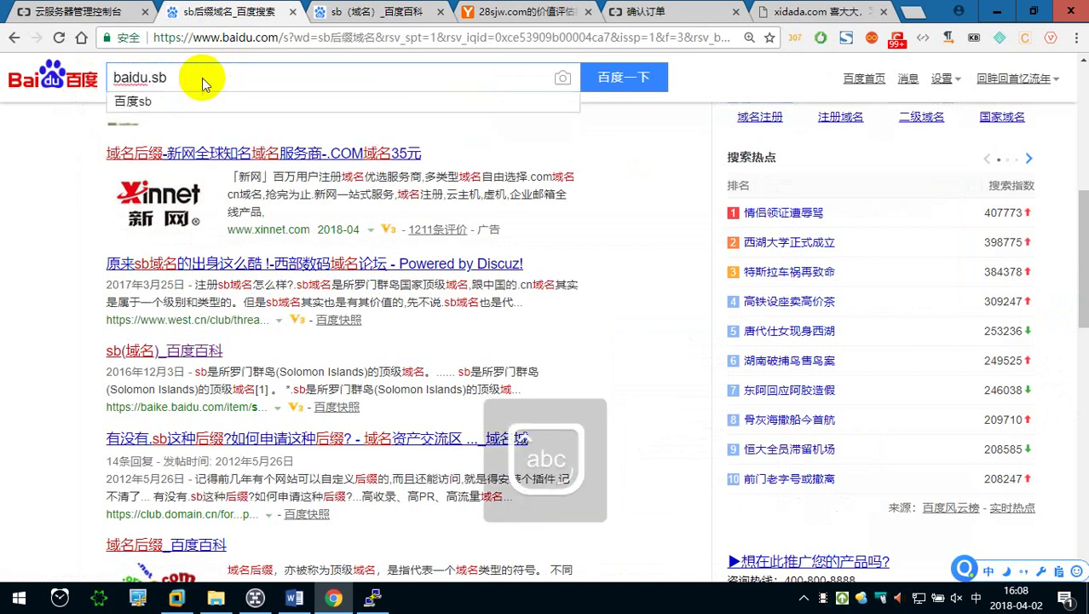
pyautogui.press('Return')
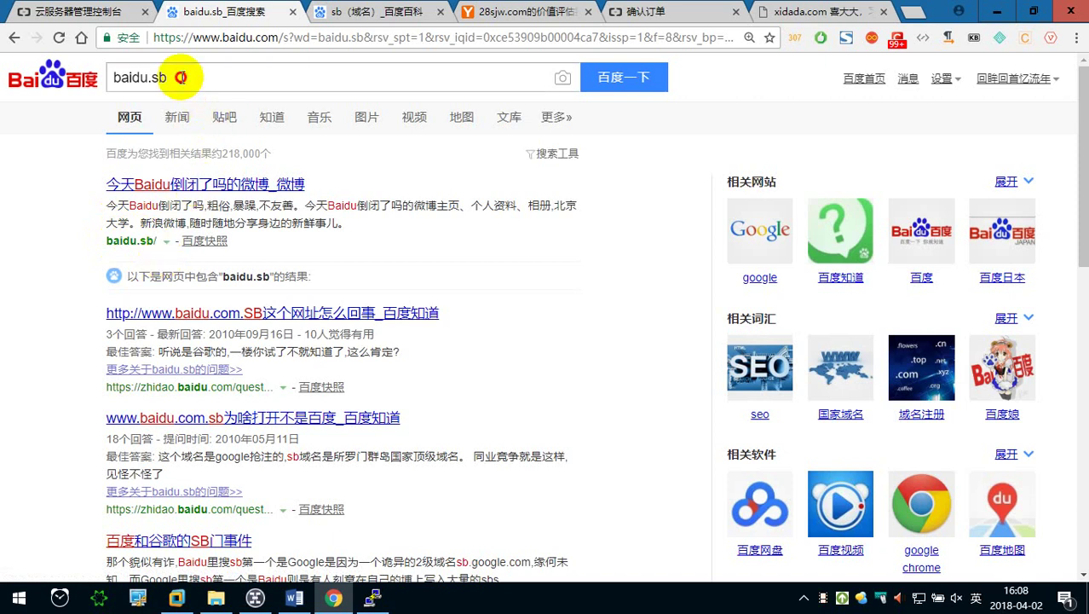
# Change the query to 'sb', then close the sb search results tab.
pyautogui.moveTo(206, 78); pyautogui.dragTo(77, 85)
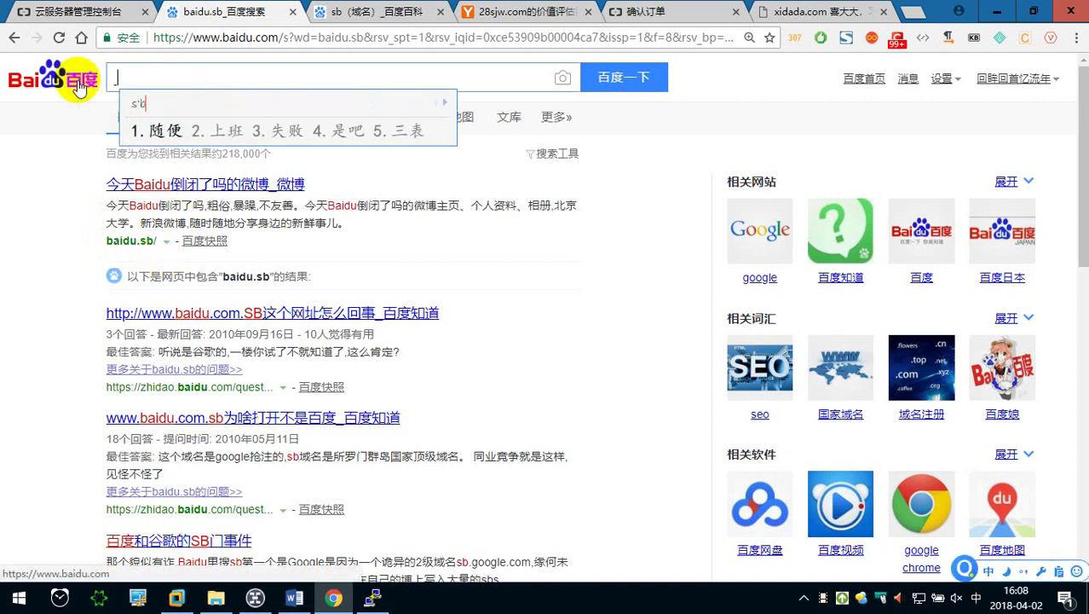
pyautogui.write('sb')
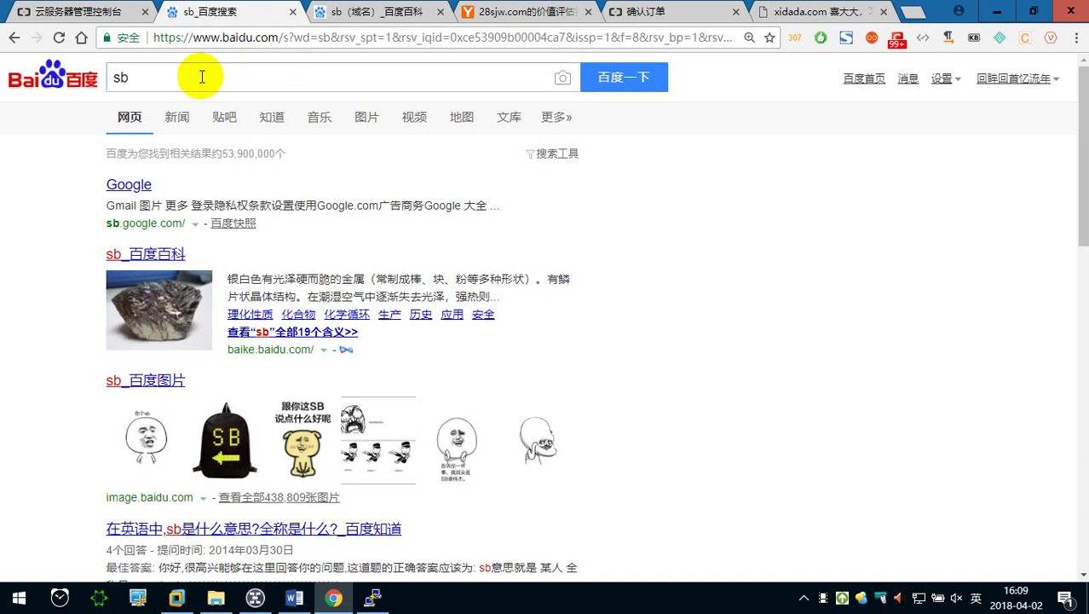
pyautogui.click(292, 11)
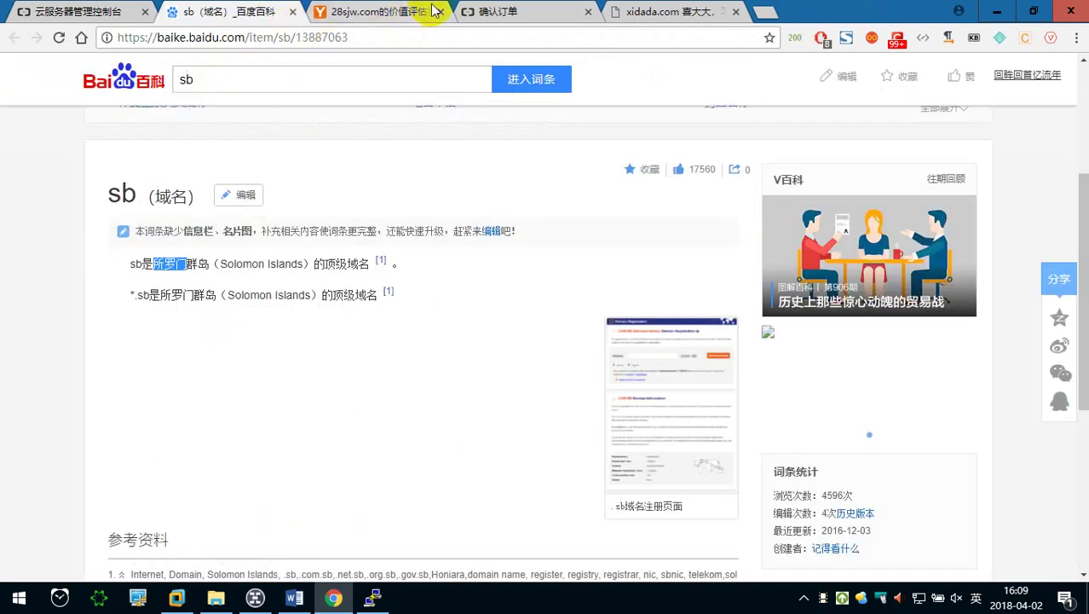
# On the 确认订单 page, highlight the suffix lists in notices 3 and 4, including .info/.pro.
pyautogui.click(509, 8)
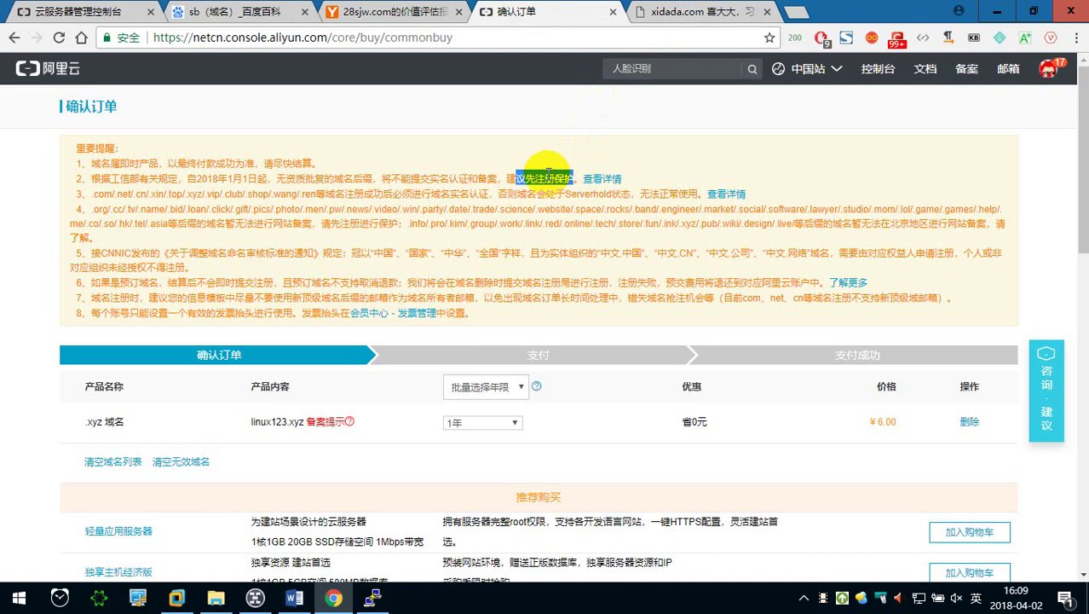
pyautogui.click(128, 200)
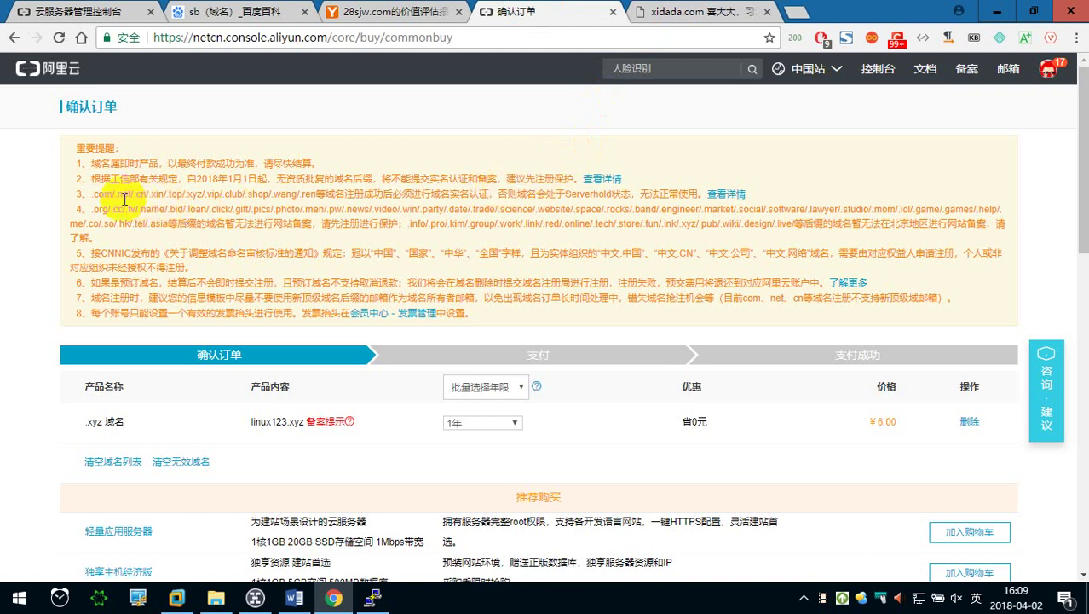
pyautogui.moveTo(89, 195); pyautogui.dragTo(493, 196)
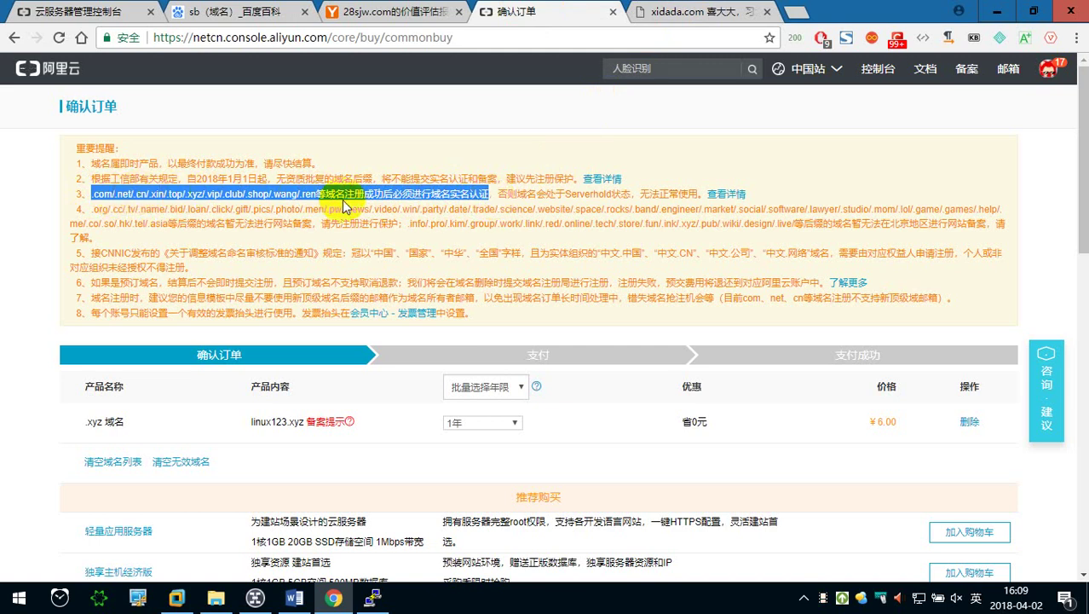
pyautogui.click(256, 205)
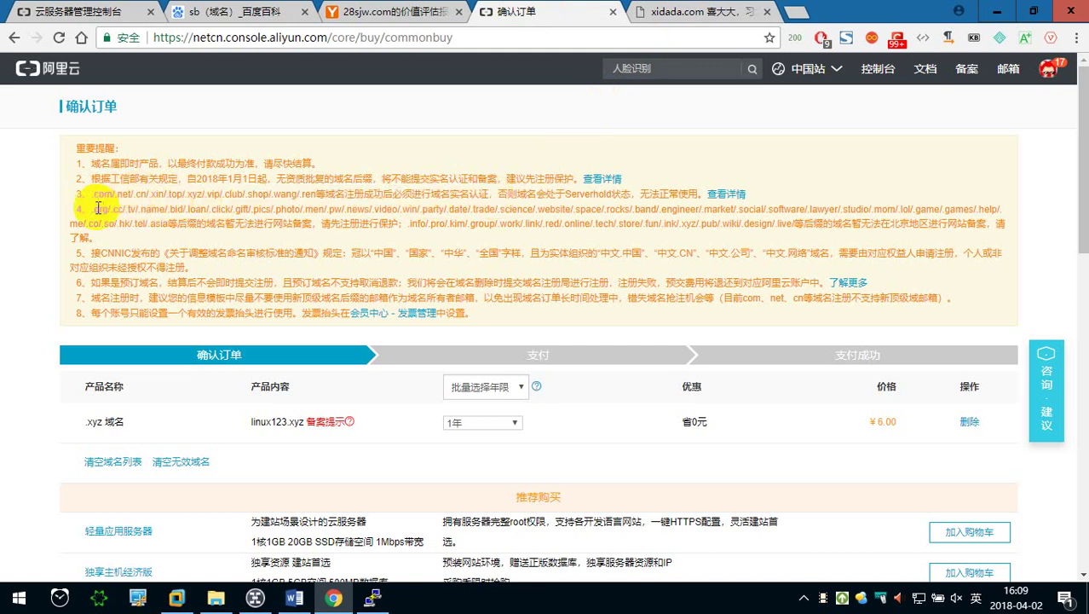
pyautogui.moveTo(96, 208)
pyautogui.mouseDown()
pyautogui.moveTo(939, 210)
pyautogui.moveTo(266, 224)
pyautogui.moveTo(308, 221)
pyautogui.mouseUp()
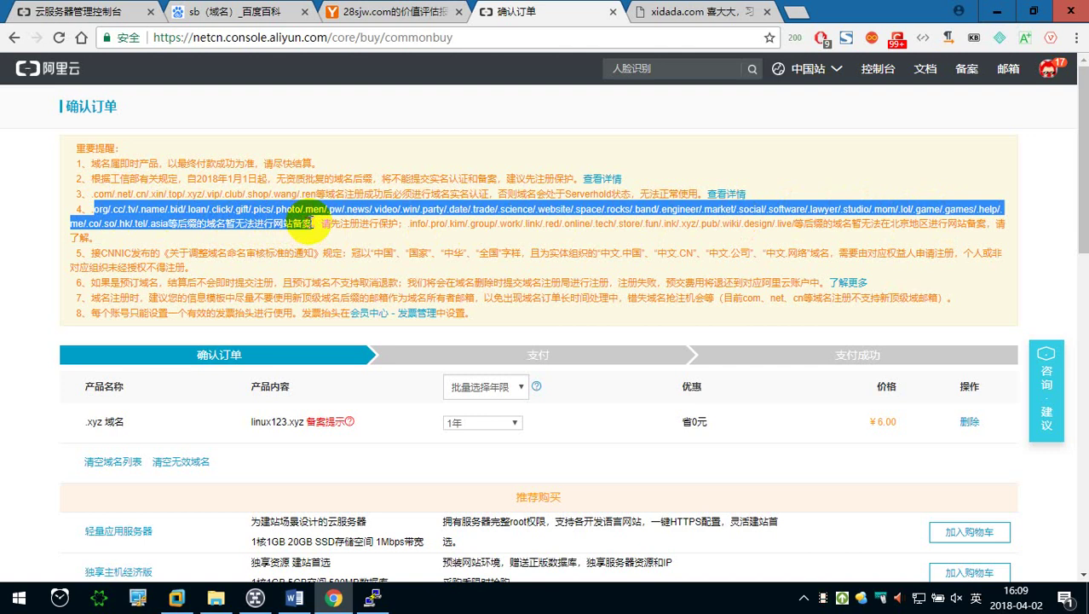
pyautogui.click(370, 223)
pyautogui.moveTo(398, 223); pyautogui.dragTo(977, 225)
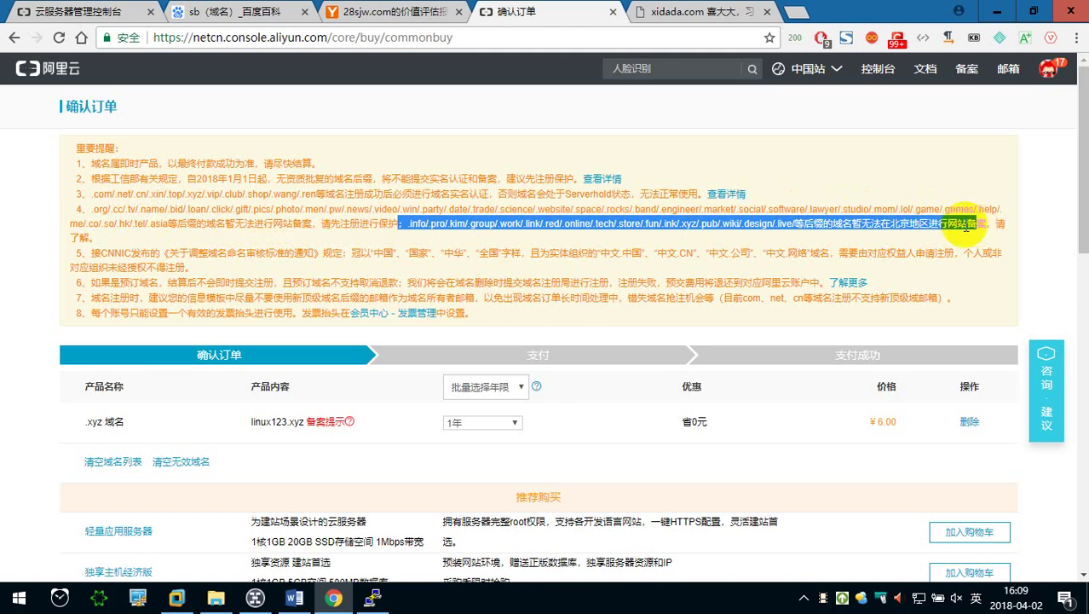
pyautogui.click(820, 229)
# Find 'site' then 'xyz' on the page to locate .xyz among the listed suffixes.
pyautogui.hotkey('ctrl', 'f')
pyautogui.write('site')
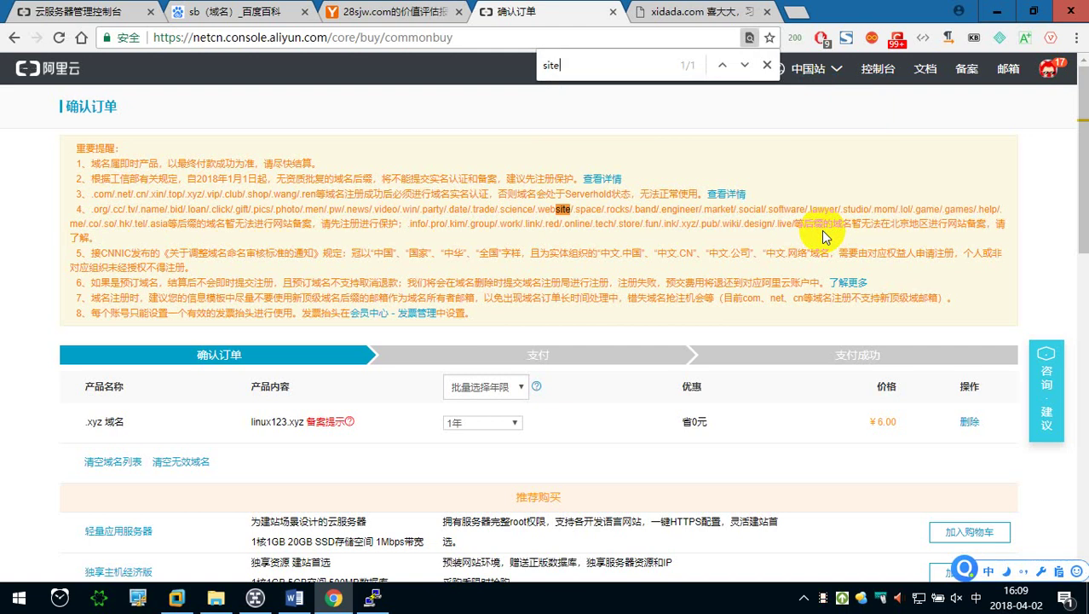
pyautogui.press('BackSpace')
pyautogui.press('BackSpace')
pyautogui.press('BackSpace')
pyautogui.write('xyz')
pyautogui.press('Return')
pyautogui.press('Return')
pyautogui.press('Return')
pyautogui.press('Return')
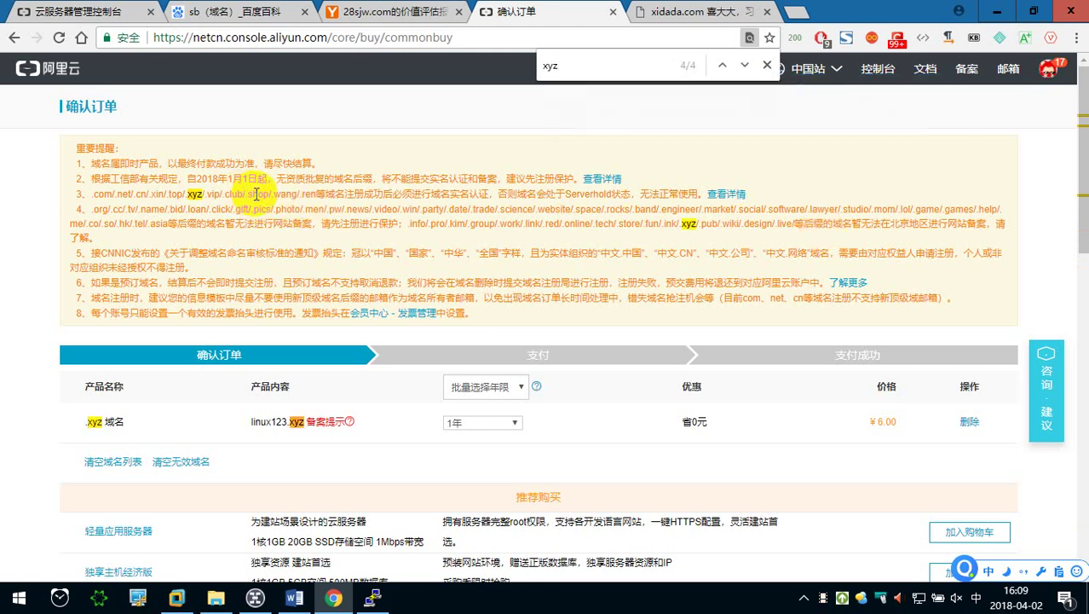
pyautogui.doubleClick(689, 225)
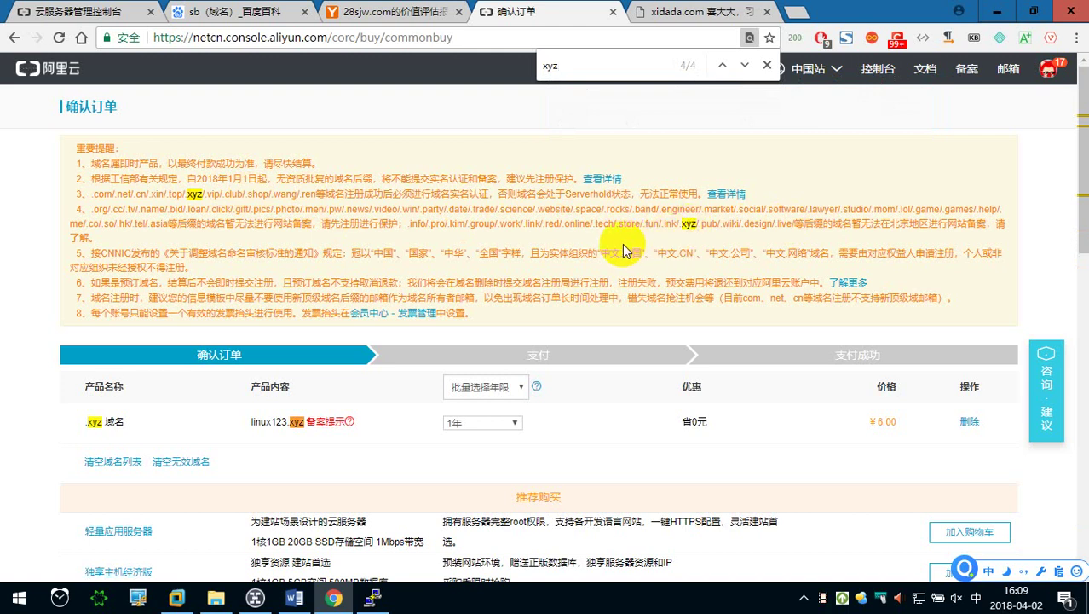
pyautogui.click(613, 61)
pyautogui.press('Escape')
pyautogui.scroll(-1, 538, 197)
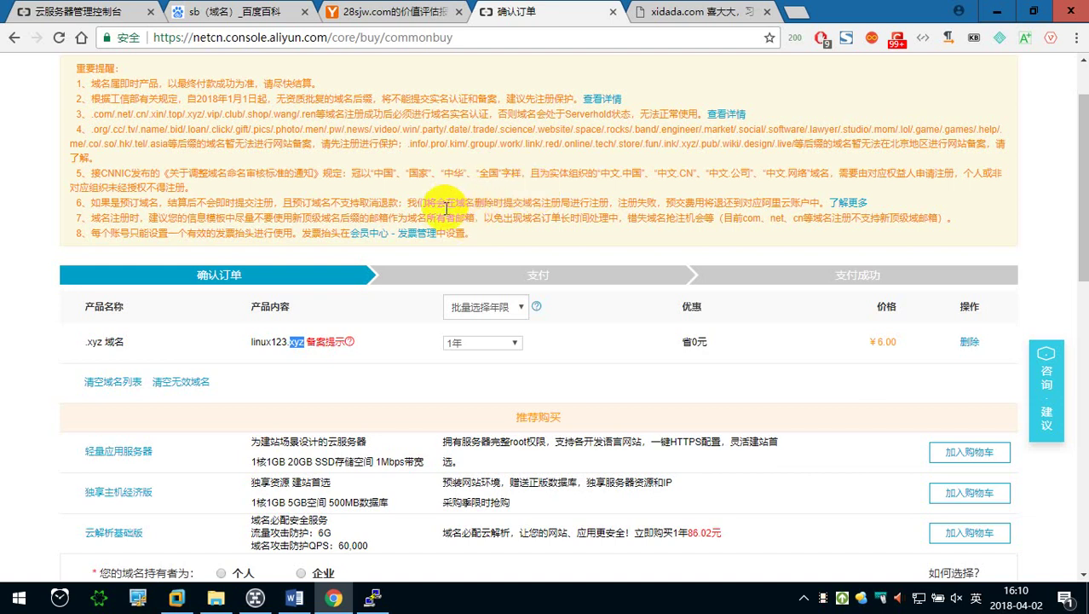
pyautogui.moveTo(121, 172); pyautogui.dragTo(477, 172)
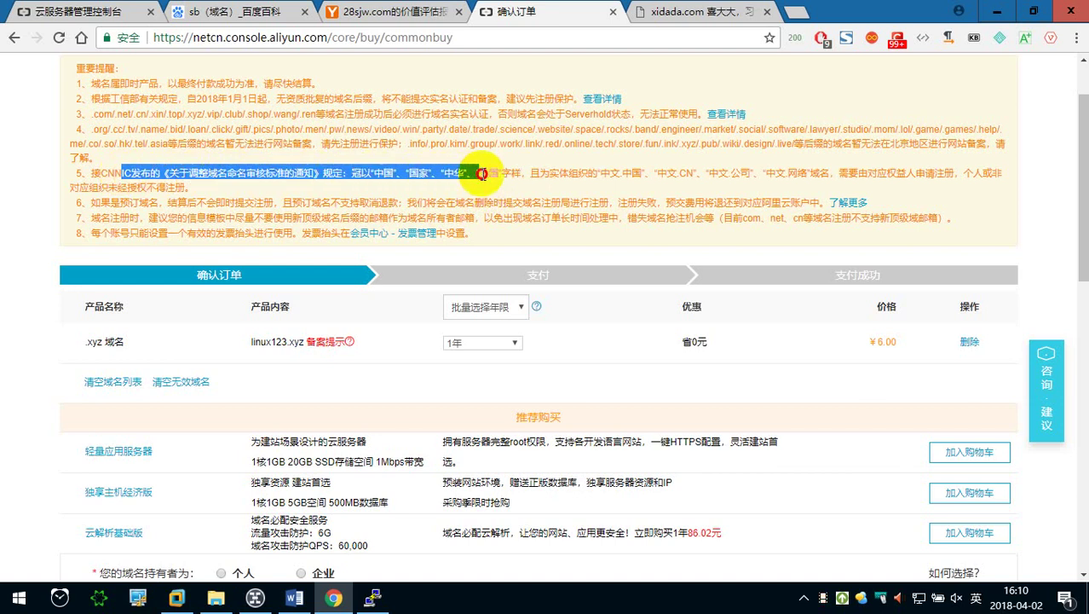
pyautogui.click(388, 173)
pyautogui.moveTo(352, 173)
pyautogui.mouseDown()
pyautogui.moveTo(899, 173)
pyautogui.moveTo(910, 185)
pyautogui.mouseUp()
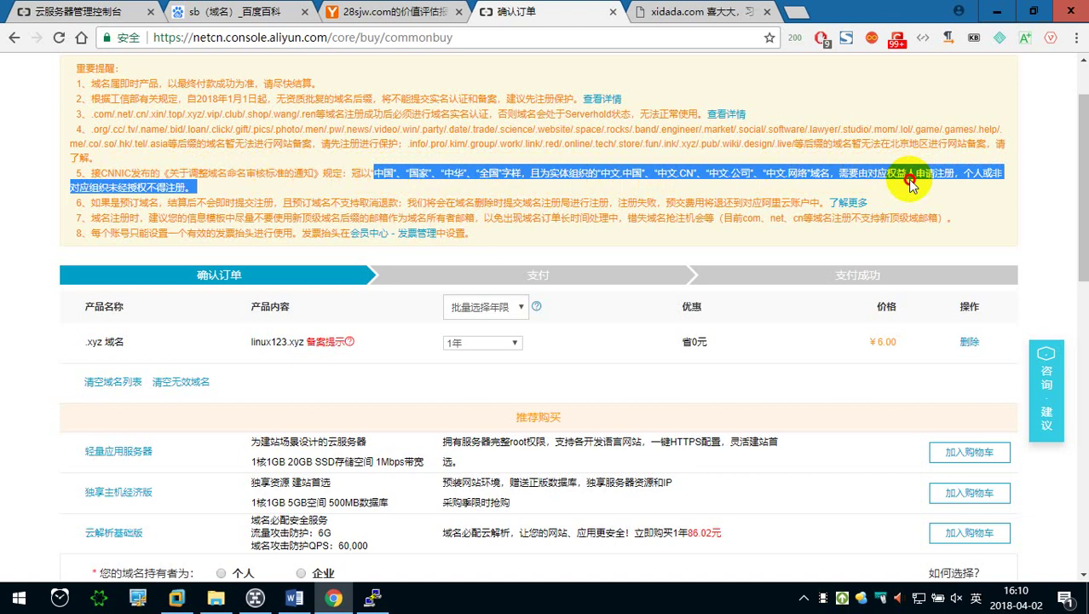
pyautogui.click(419, 178)
pyautogui.moveTo(158, 203); pyautogui.dragTo(528, 208)
pyautogui.click(601, 215)
pyautogui.scroll(-2, 506, 225)
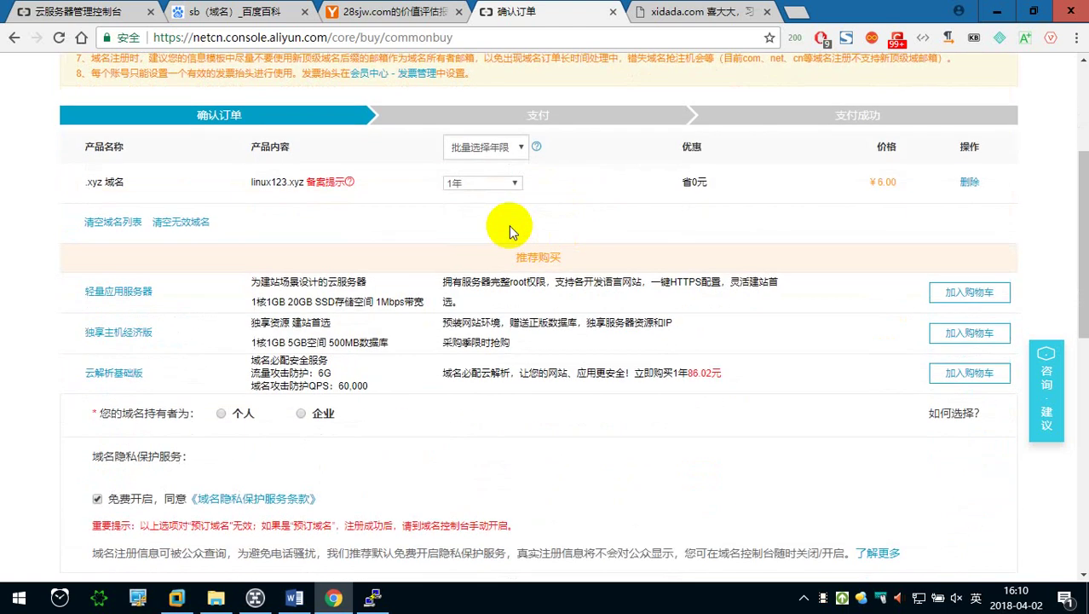
pyautogui.click(486, 149)
pyautogui.click(478, 146)
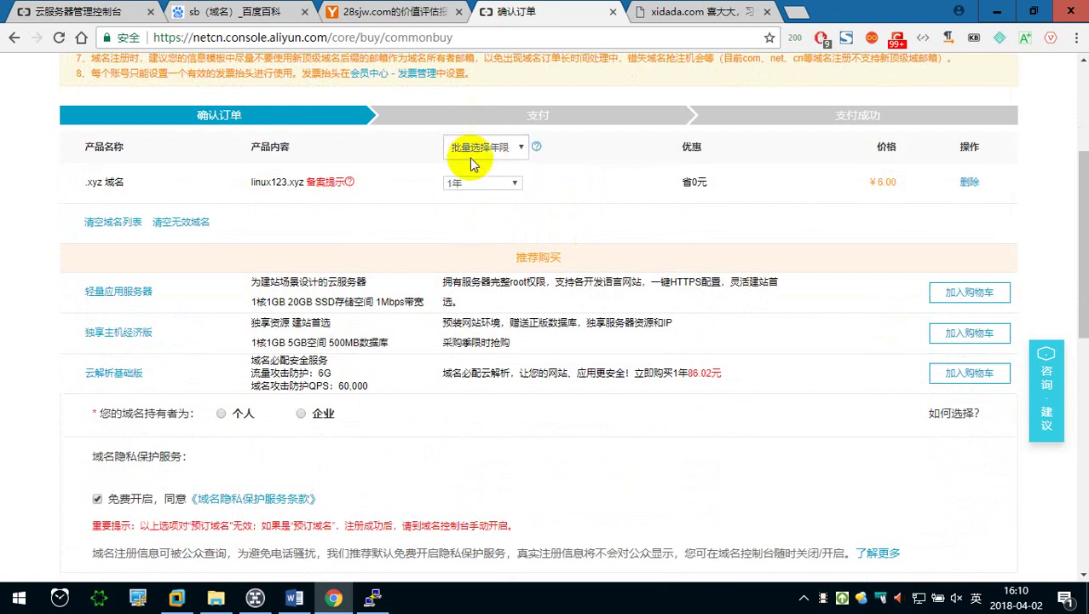
pyautogui.click(475, 182)
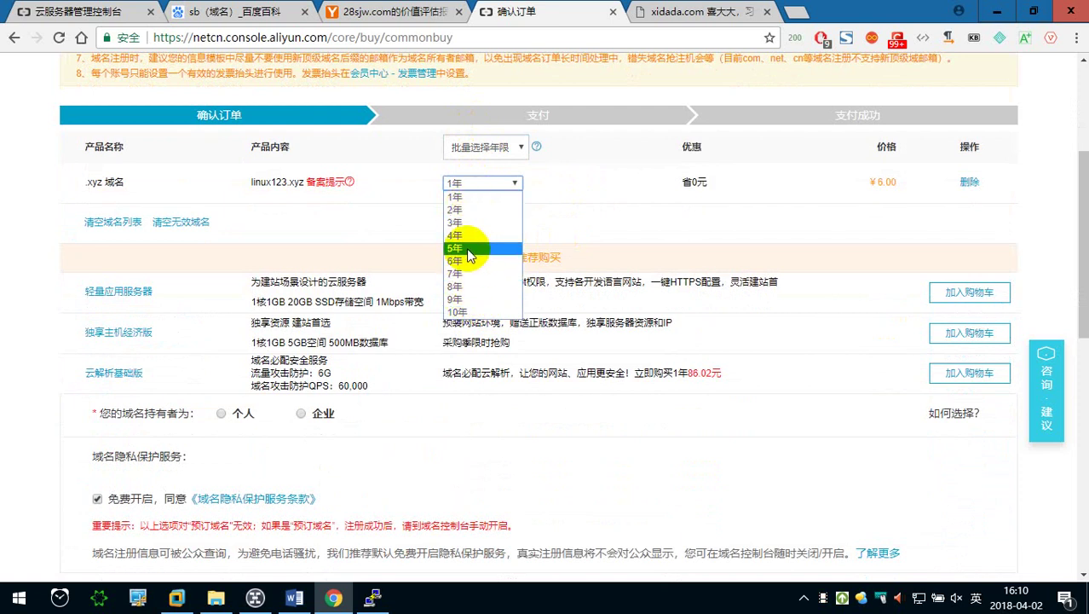
pyautogui.click(567, 198)
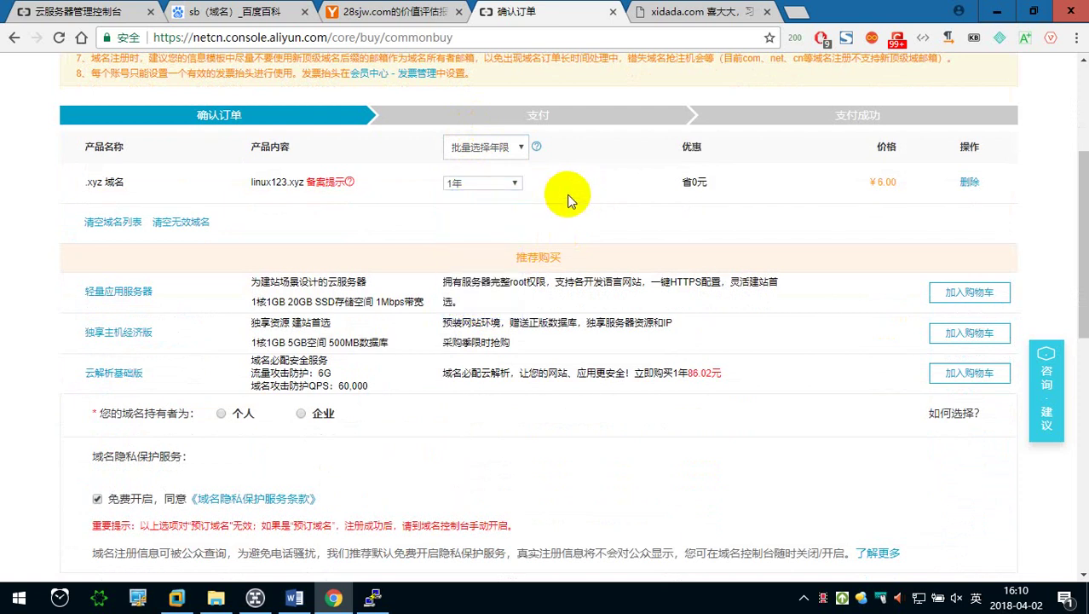
pyautogui.click(498, 190)
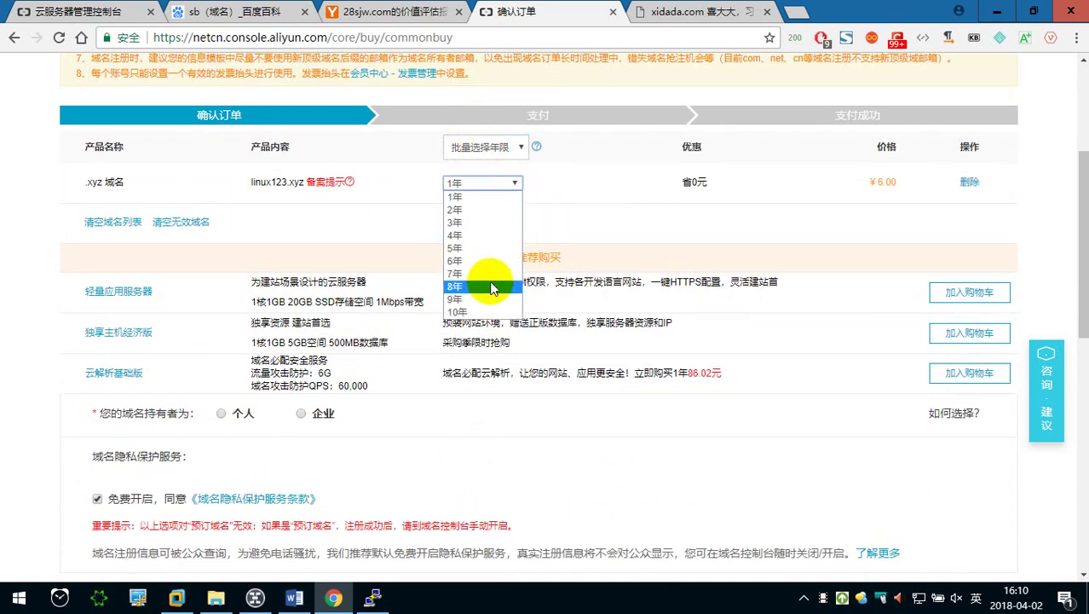
pyautogui.click(576, 210)
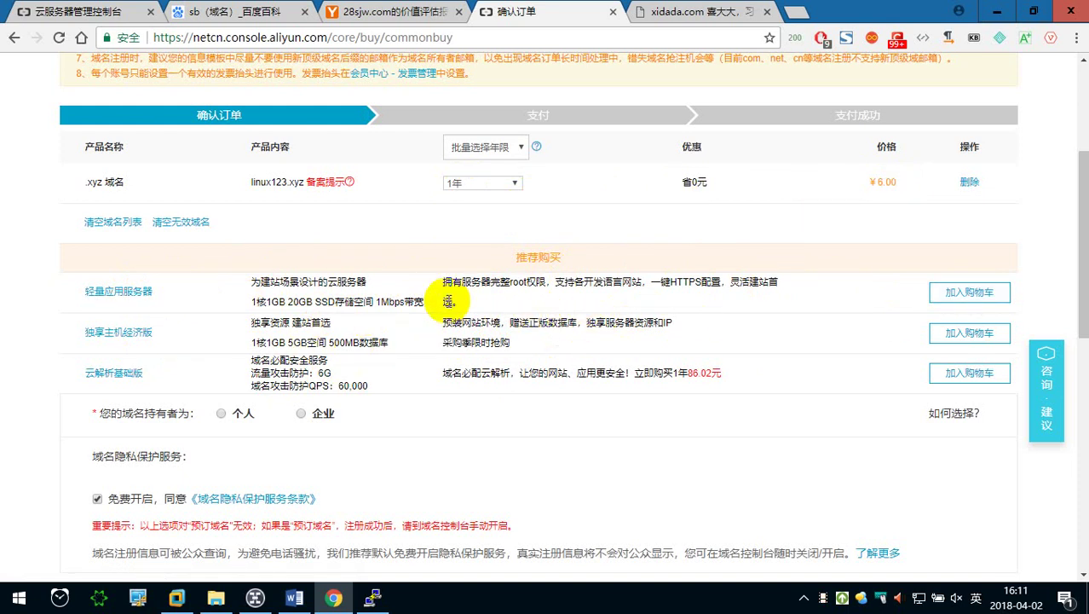
pyautogui.scroll(-2, 450, 294)
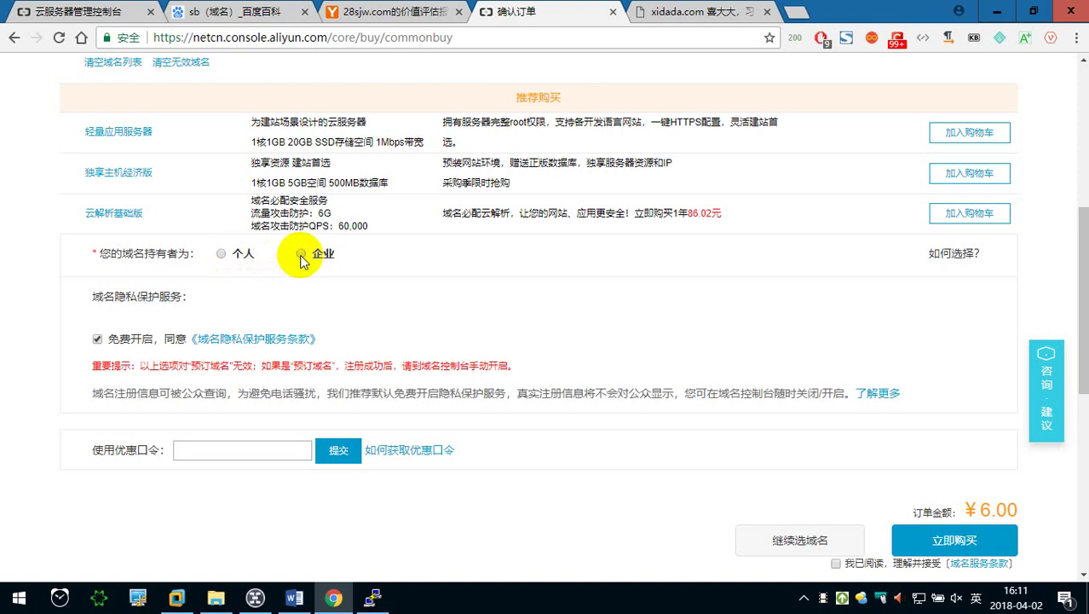
# Set the domain holder type to 个人 (individual).
pyautogui.click(220, 257)
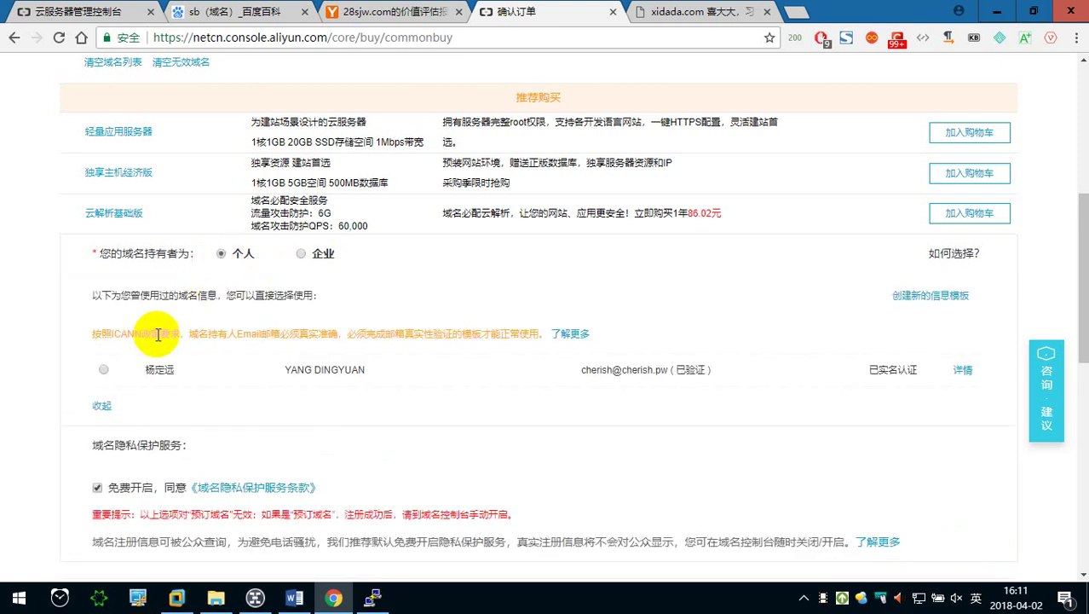
pyautogui.scroll(-2, 154, 334)
pyautogui.scroll(-1, 155, 335)
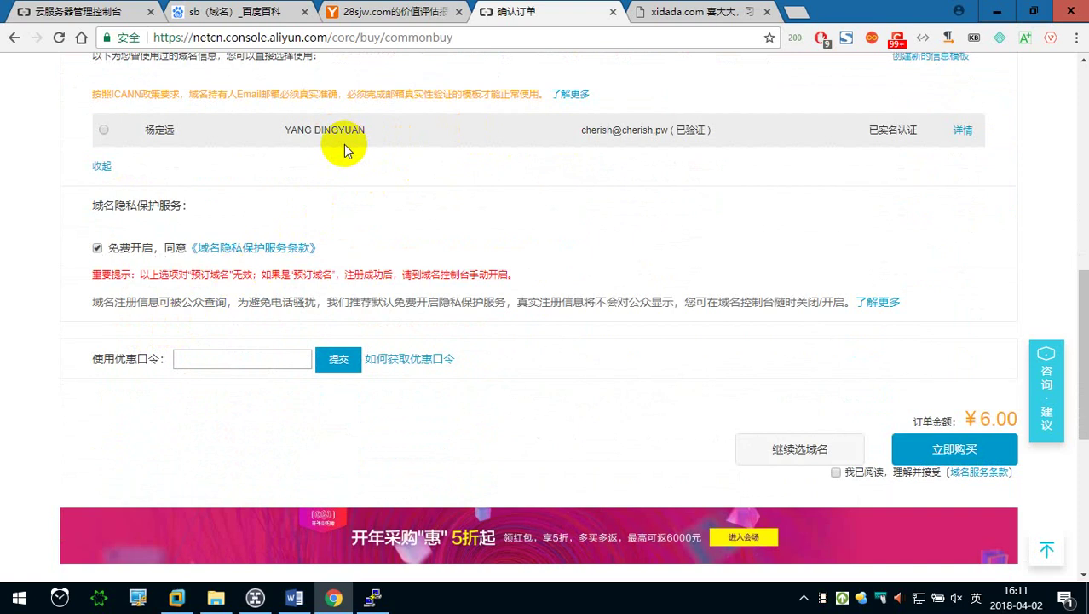
pyautogui.scroll(1, 344, 150)
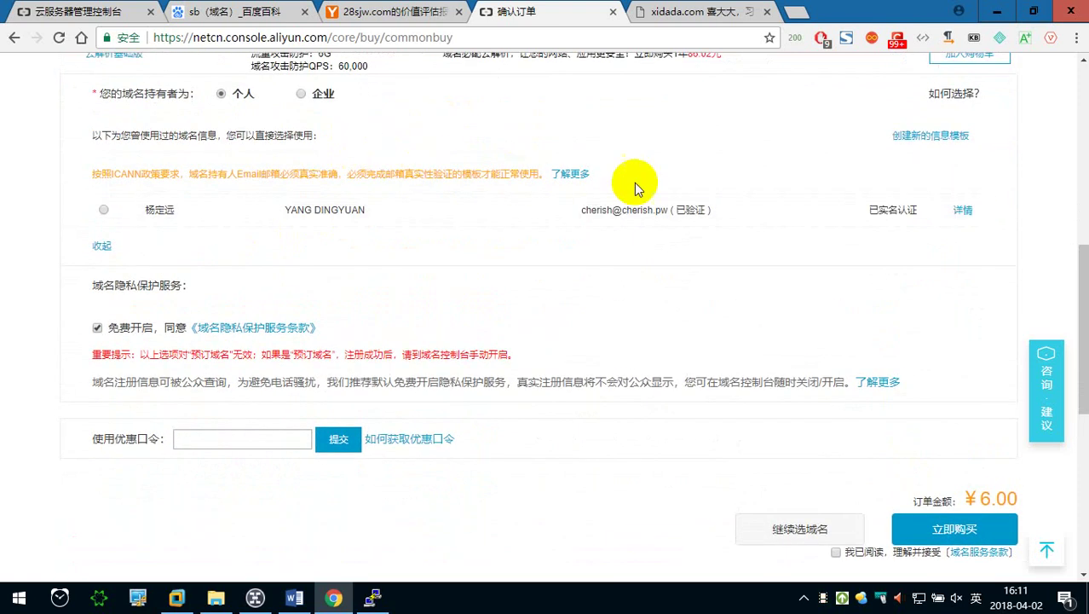
# Look over the 创建新的信息模板 holder form, then cancel it unfilled.
pyautogui.click(932, 141)
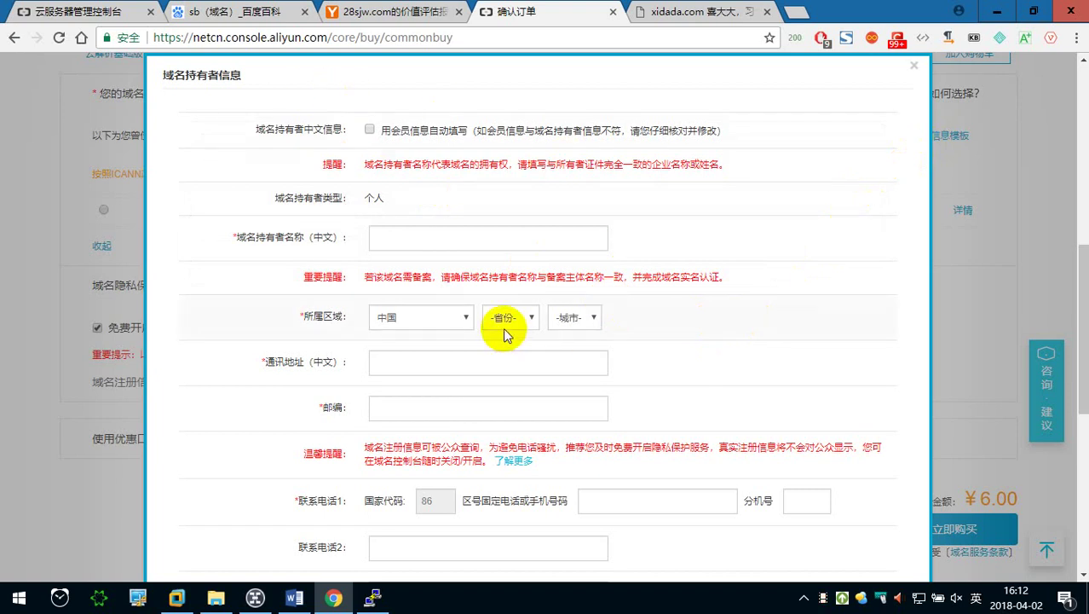
pyautogui.click(436, 241)
pyautogui.scroll(-2, 436, 242)
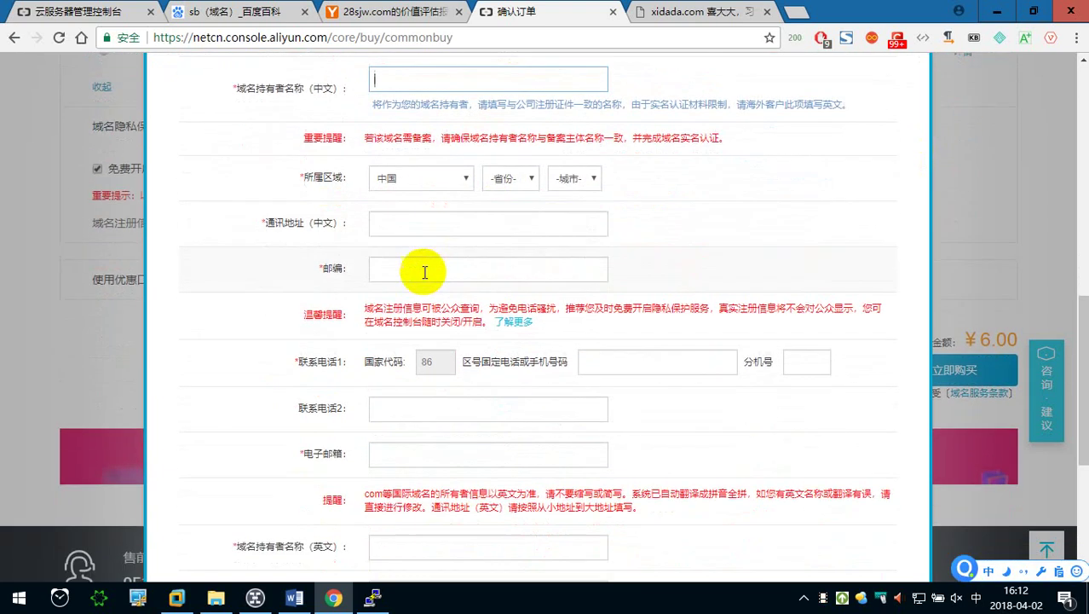
pyautogui.scroll(-1, 417, 235)
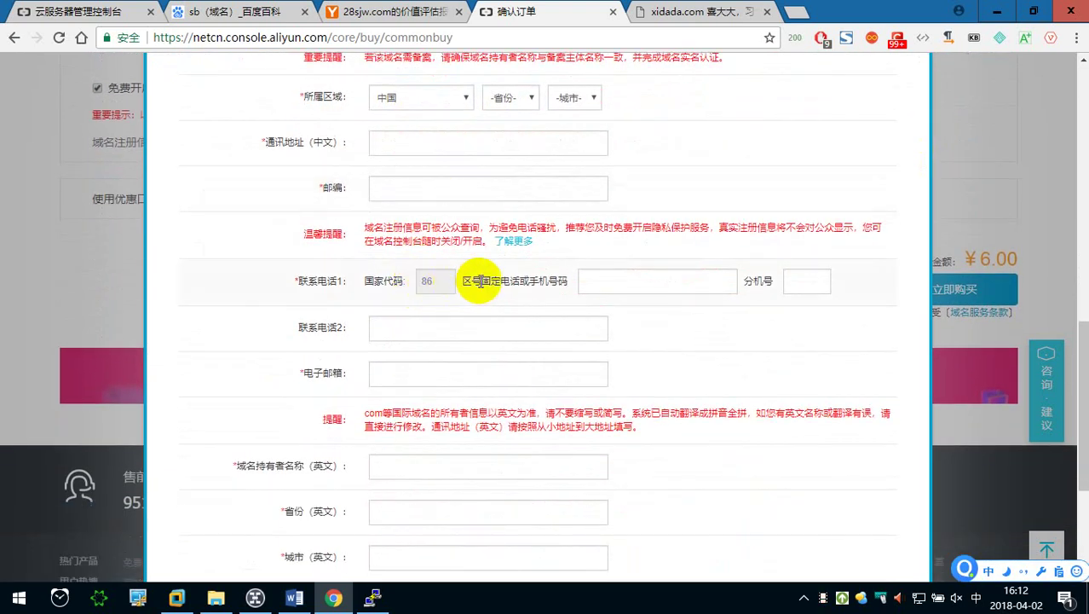
pyautogui.scroll(-2, 512, 317)
pyautogui.scroll(-1, 466, 313)
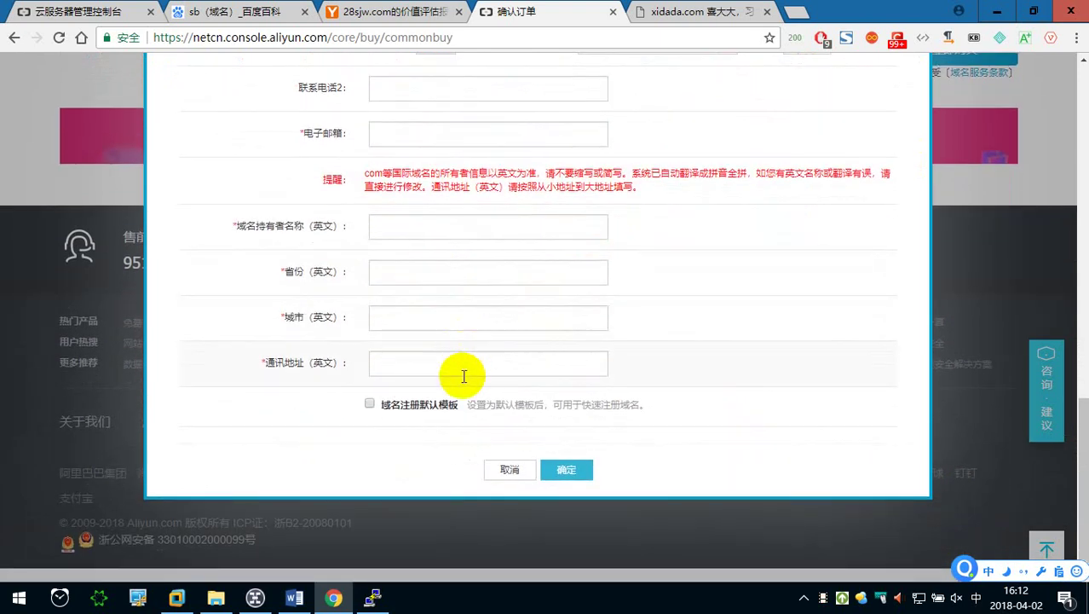
pyautogui.click(511, 473)
pyautogui.scroll(-1, 512, 473)
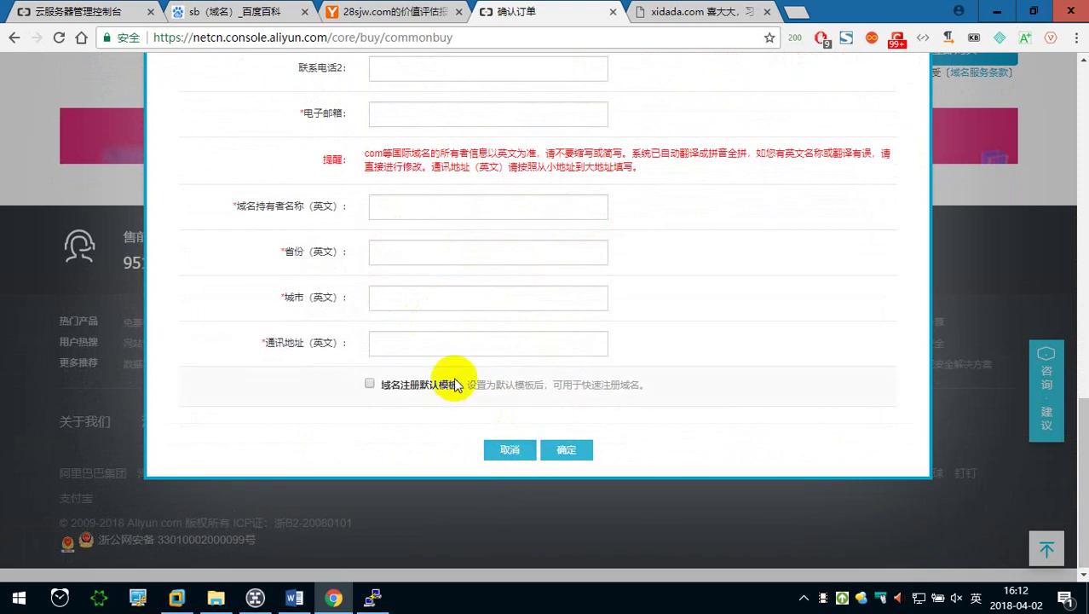
pyautogui.click(510, 449)
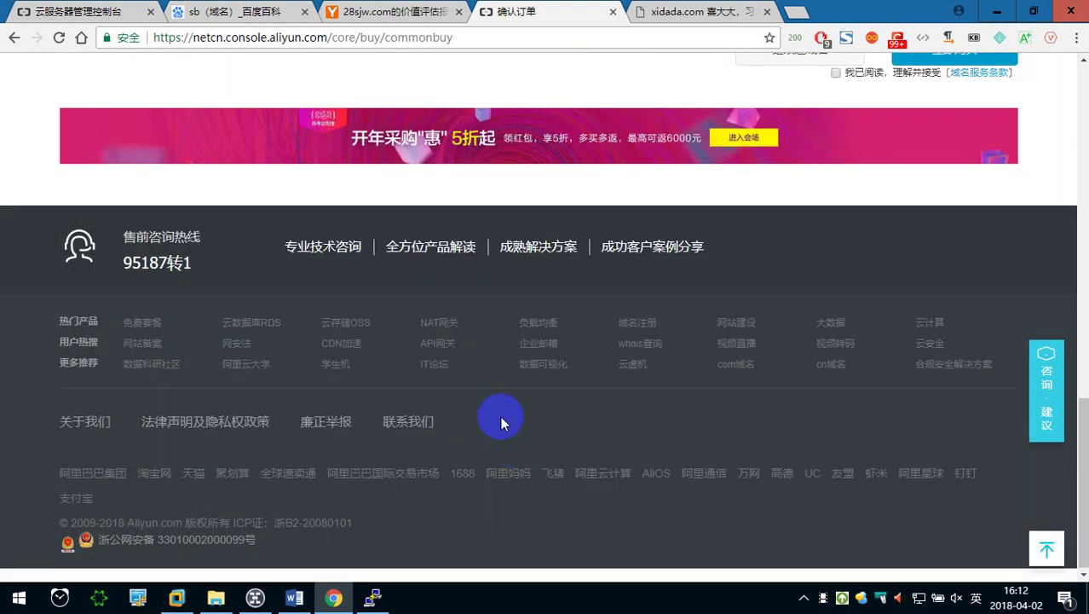
# Select the saved real-name-verified holder profile for the order.
pyautogui.scroll(4, 498, 411)
pyautogui.scroll(2, 498, 412)
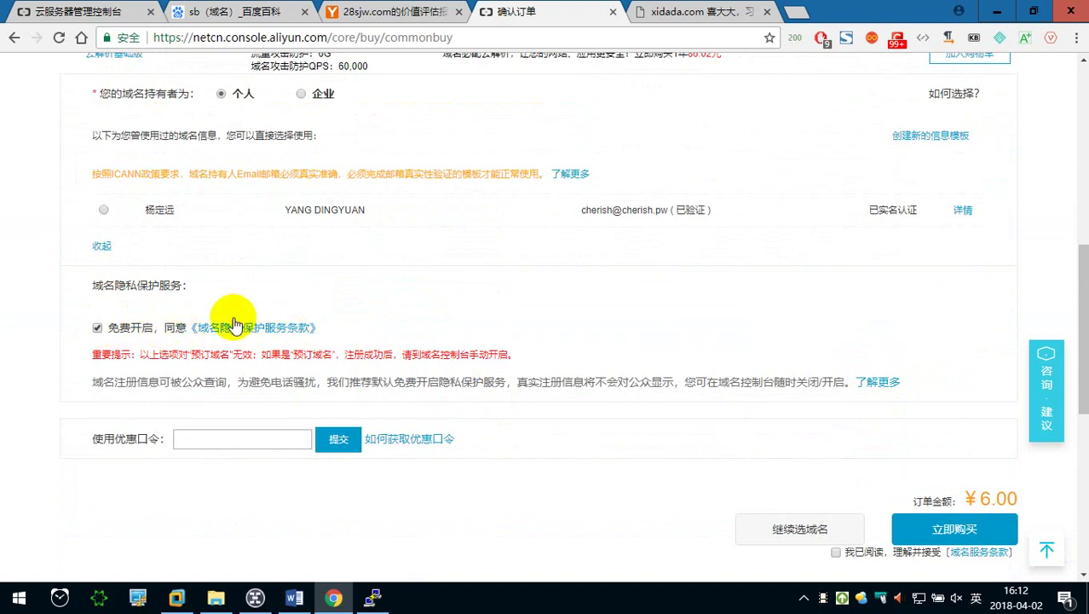
pyautogui.click(104, 210)
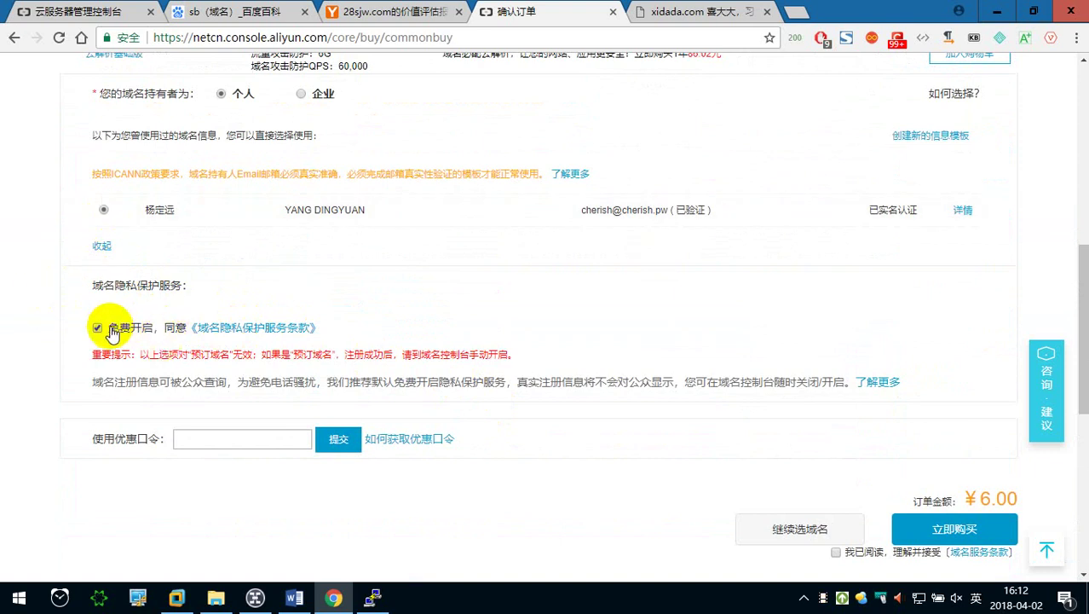
pyautogui.scroll(-1, 112, 332)
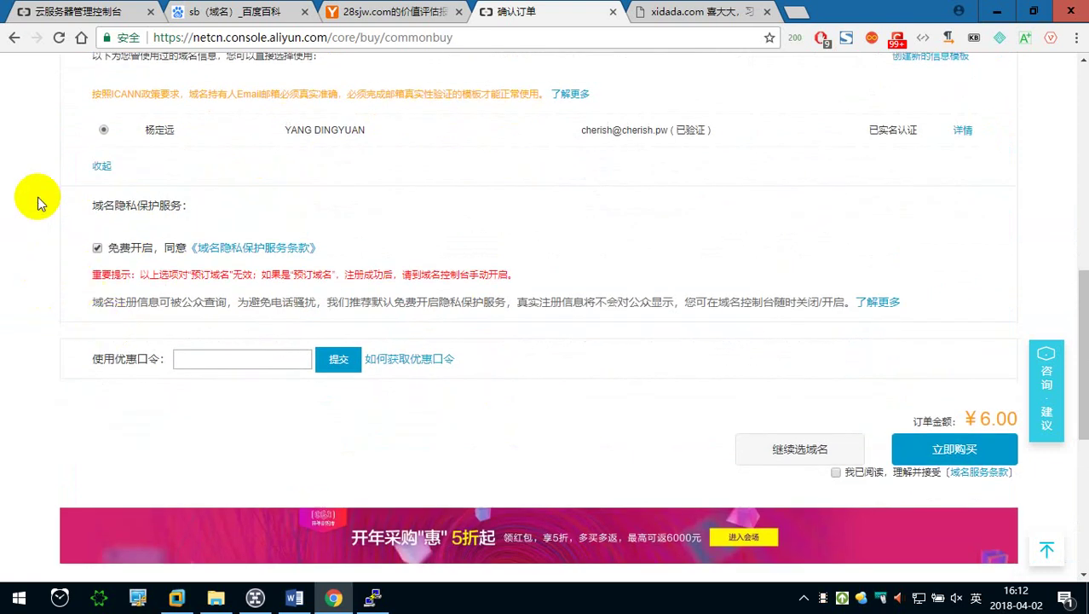
# Capture the order area with red boxes on the holder profile and privacy protection.
pyautogui.hotkey('ctrl', 'alt', 'a')
pyautogui.moveTo(62, 58)
pyautogui.mouseDown()
pyautogui.moveTo(704, 247)
pyautogui.moveTo(1017, 268)
pyautogui.mouseUp()
pyautogui.moveTo(189, 146); pyautogui.dragTo(83, 117)
pyautogui.moveTo(83, 233); pyautogui.dragTo(112, 256)
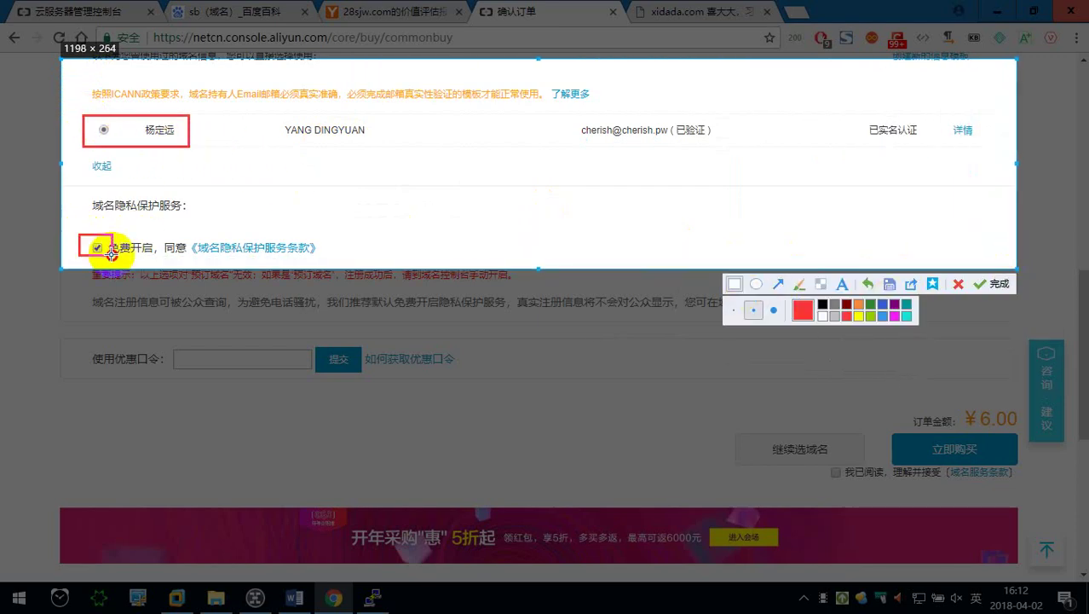
pyautogui.click(993, 285)
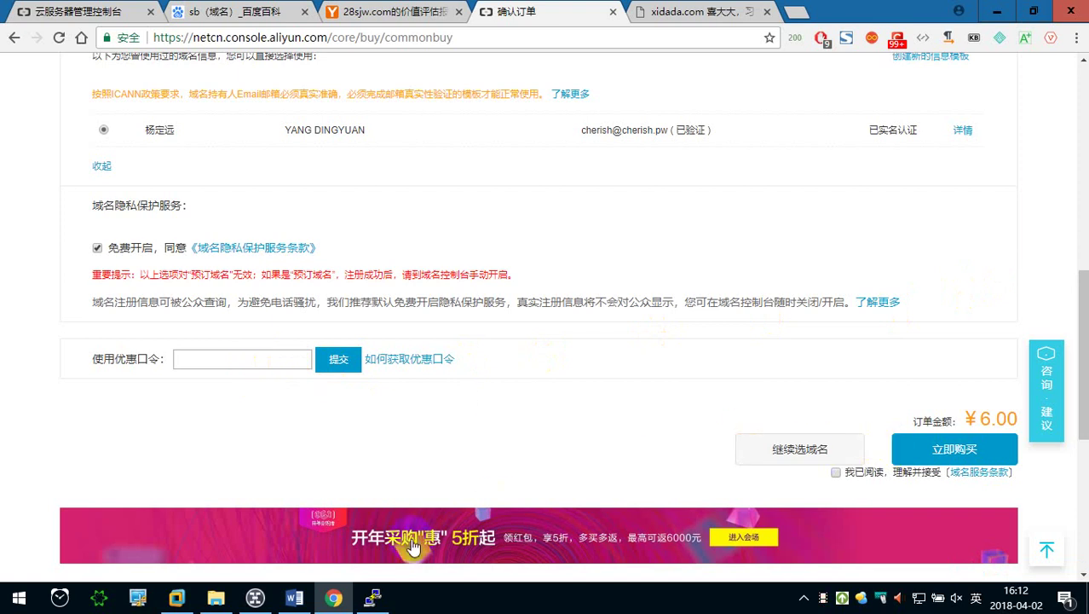
# In Word, type the caption 确认购买信息:, paste the annotated capture beneath it, and save.
pyautogui.click(308, 598)
pyautogui.scroll(-1, 506, 377)
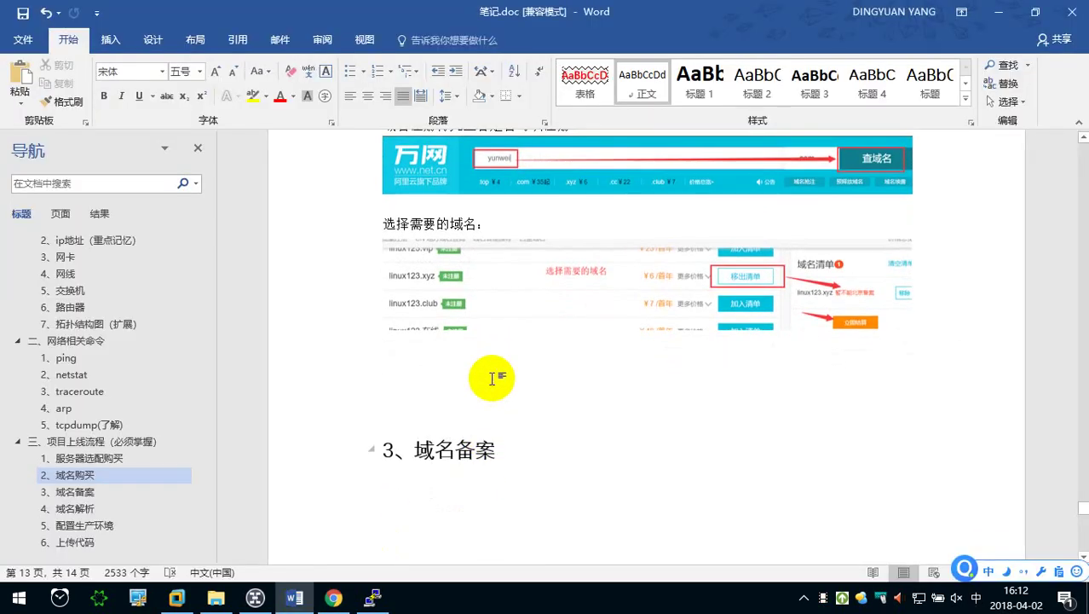
pyautogui.write('q')
pyautogui.write("ue'ren")
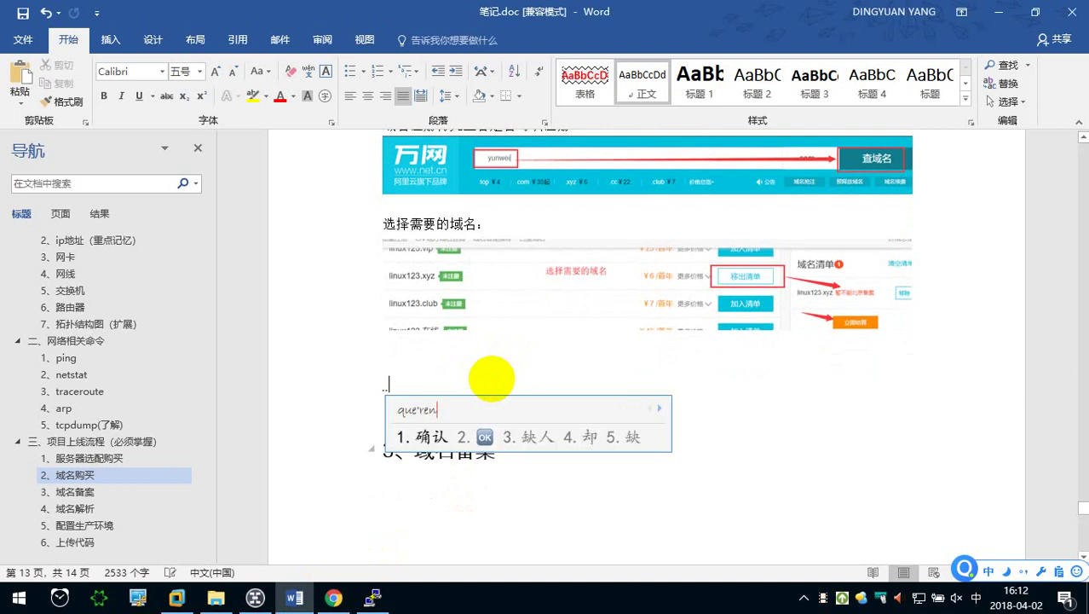
pyautogui.press('space')
pyautogui.write('gaou')
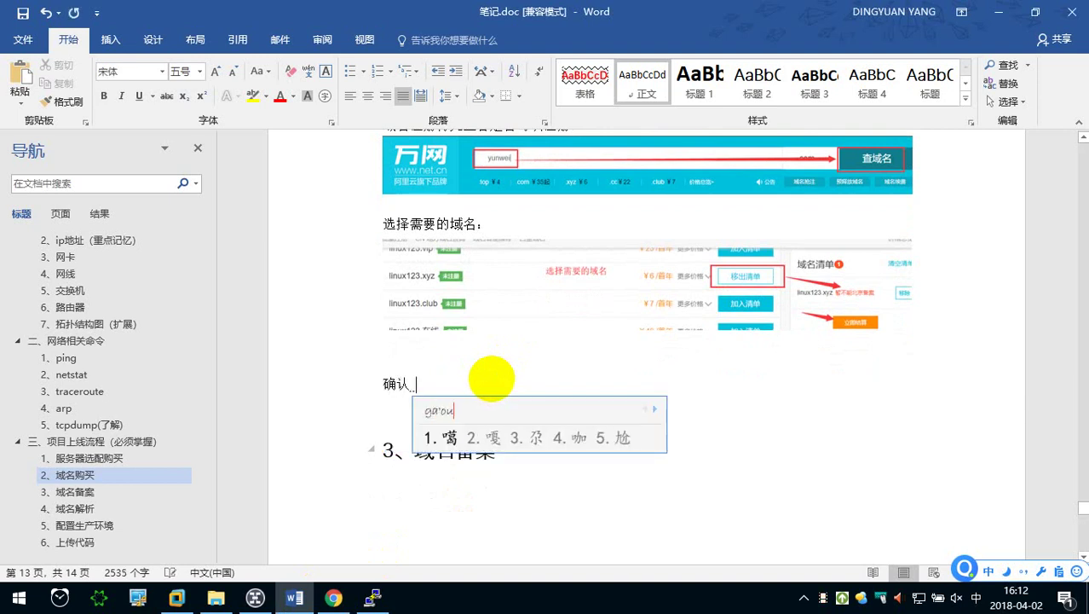
pyautogui.write('oumai')
pyautogui.press('space')
pyautogui.write('xinxi')
pyautogui.press('space')
pyautogui.write(':')
pyautogui.hotkey('ctrl', 'v')
pyautogui.hotkey('ctrl', 's')
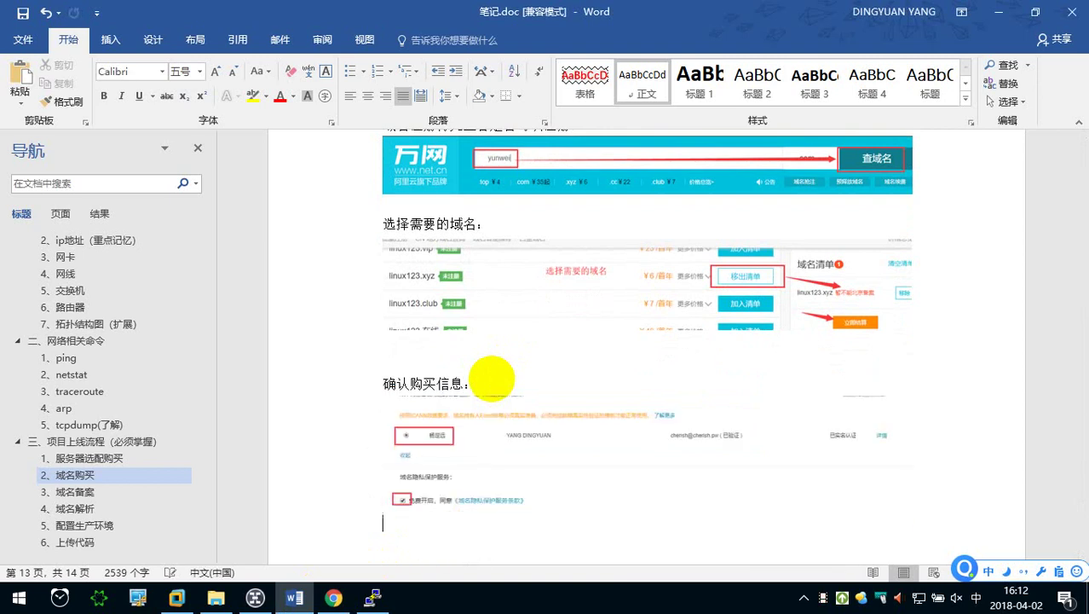
pyautogui.click(335, 597)
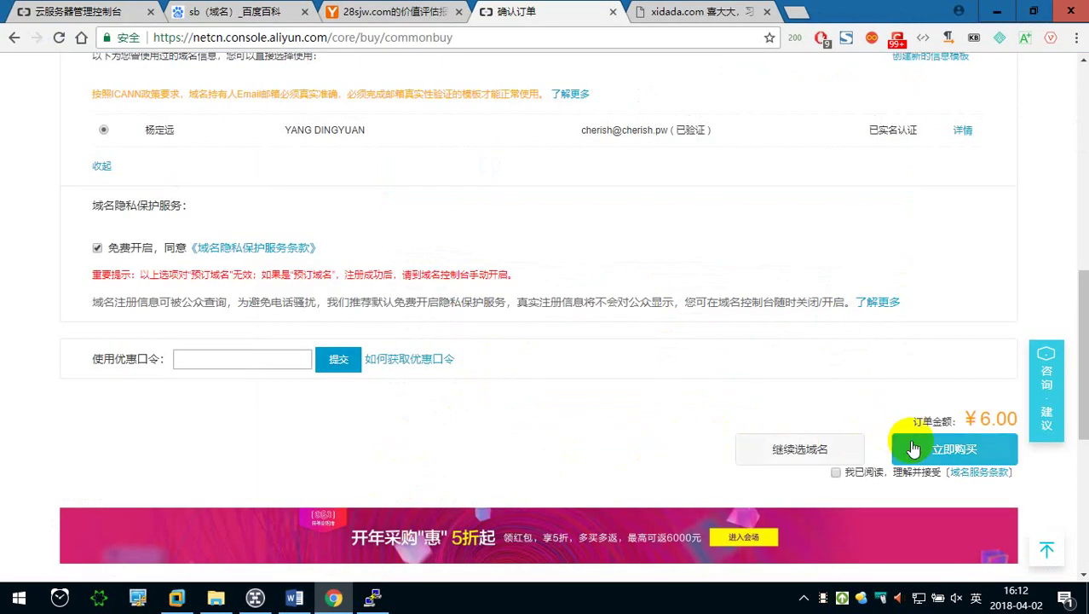
# Accept the service terms, submit the order, and pay ¥6 via 账户余额付款.
pyautogui.click(836, 473)
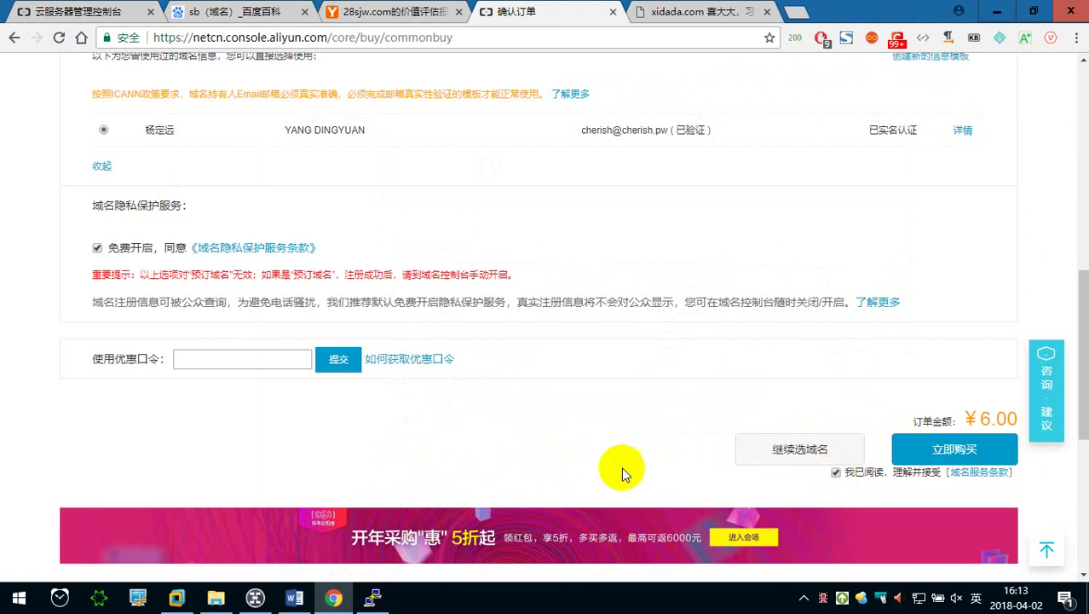
pyautogui.click(971, 452)
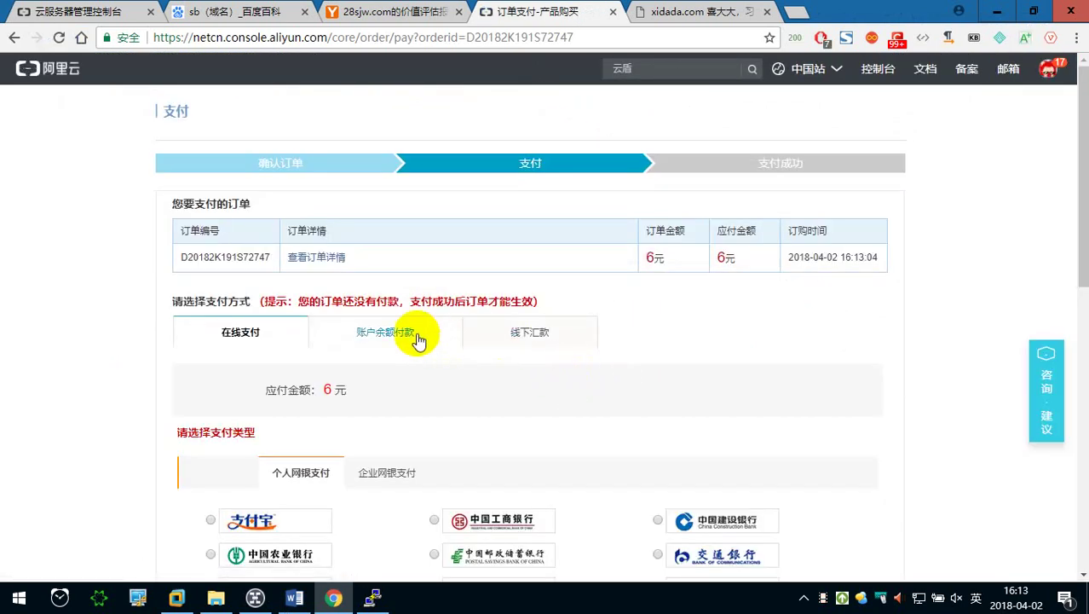
pyautogui.scroll(-1, 494, 298)
pyautogui.click(406, 260)
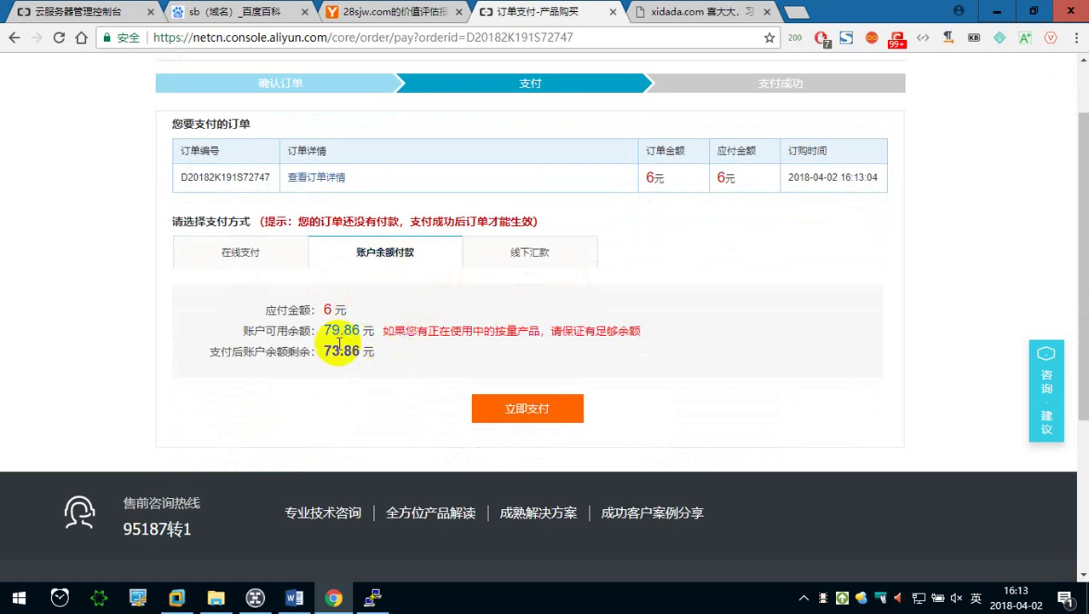
pyautogui.click(532, 413)
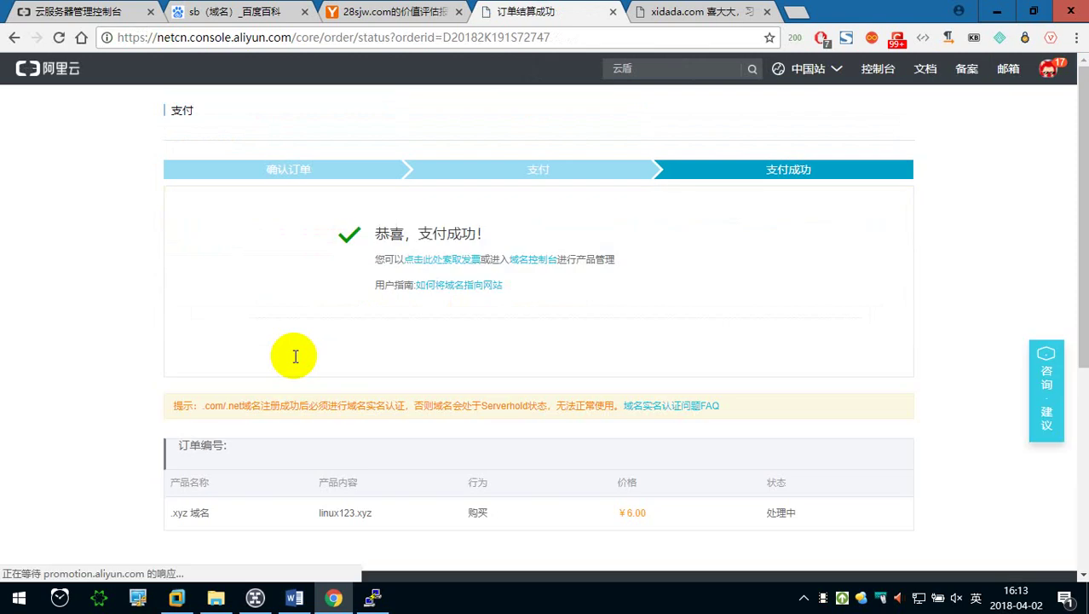
# Capture a screenshot of the 恭喜，支付成功！ payment message.
pyautogui.scroll(-2, 294, 356)
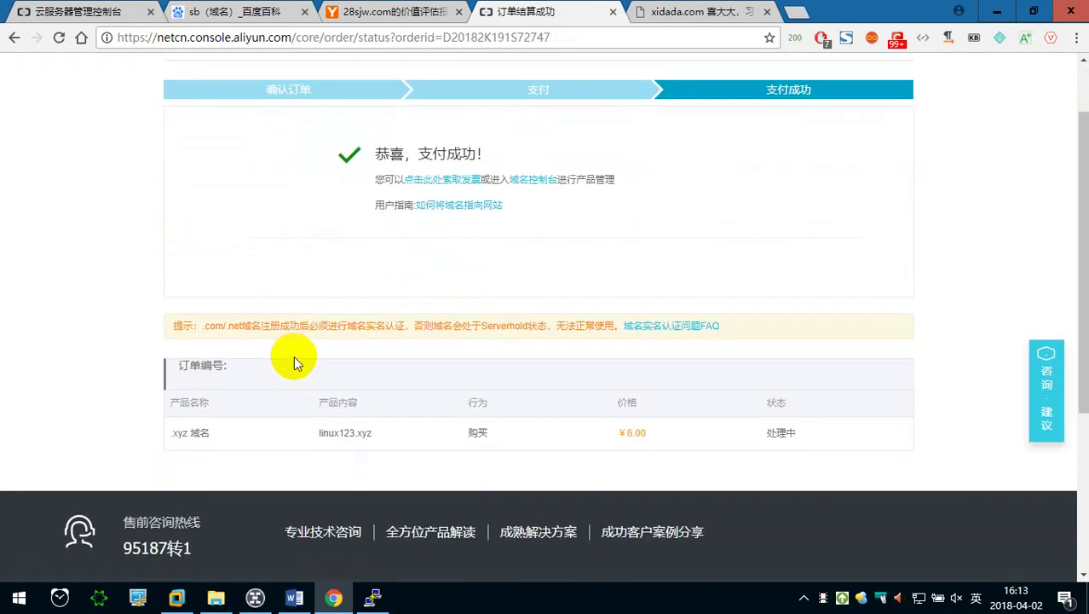
pyautogui.hotkey('ctrl', 'alt', 'a')
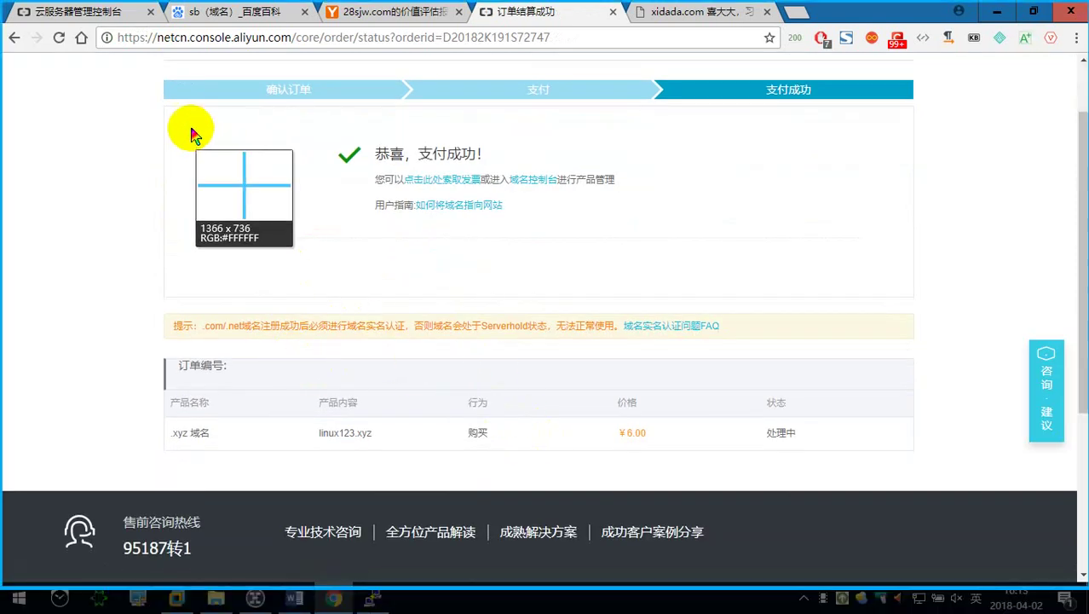
pyautogui.moveTo(168, 105)
pyautogui.mouseDown()
pyautogui.moveTo(771, 244)
pyautogui.moveTo(761, 243)
pyautogui.mouseUp()
pyautogui.click(746, 249)
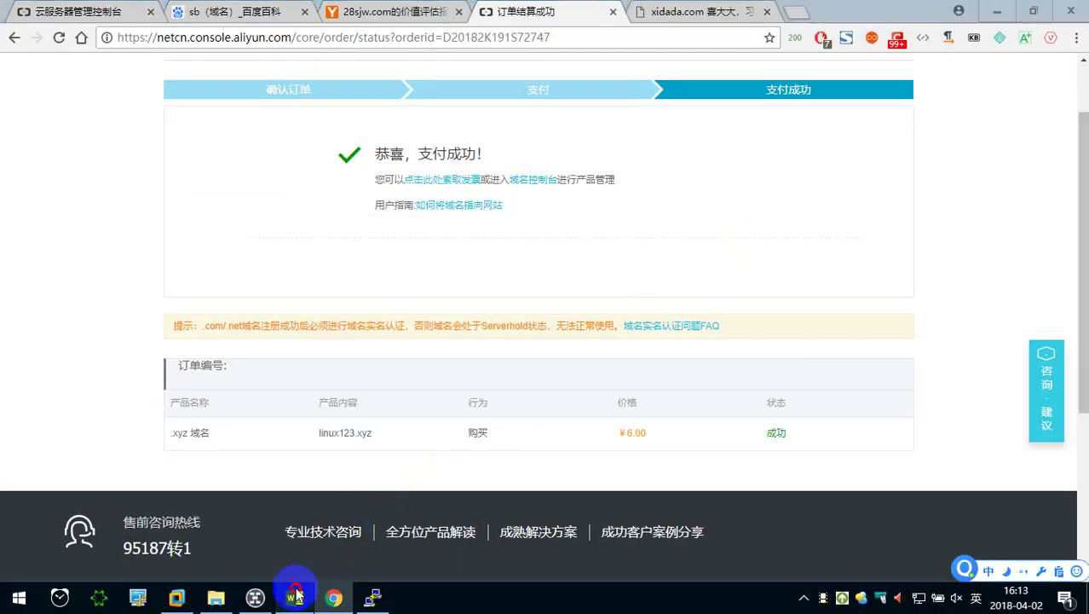
# Paste the payment-success screenshot into the Word notes and save.
pyautogui.click(295, 594)
pyautogui.hotkey('ctrl', 'v')
pyautogui.hotkey('ctrl', 's')
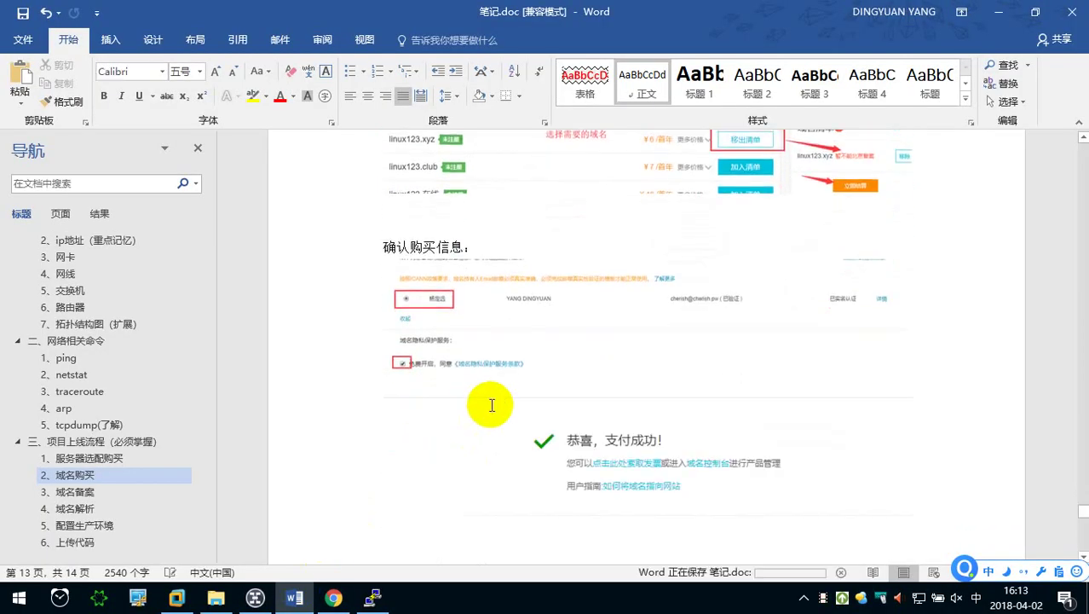
pyautogui.click(333, 597)
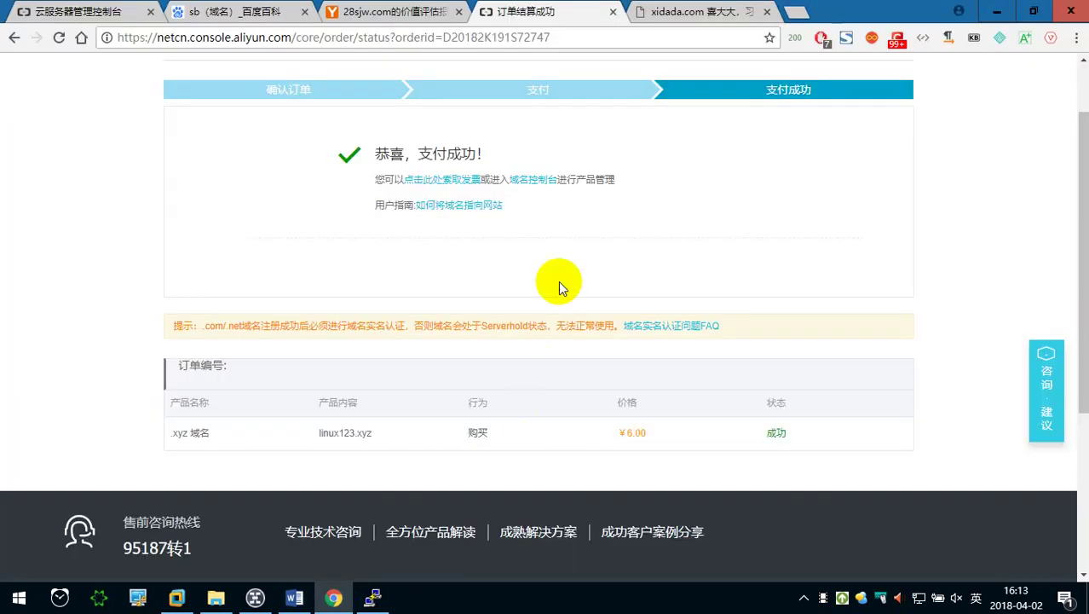
# Open the 域名控制台, close the Baidu Baike and 28sjw tabs, and find linux123.xyz.
pyautogui.click(516, 180)
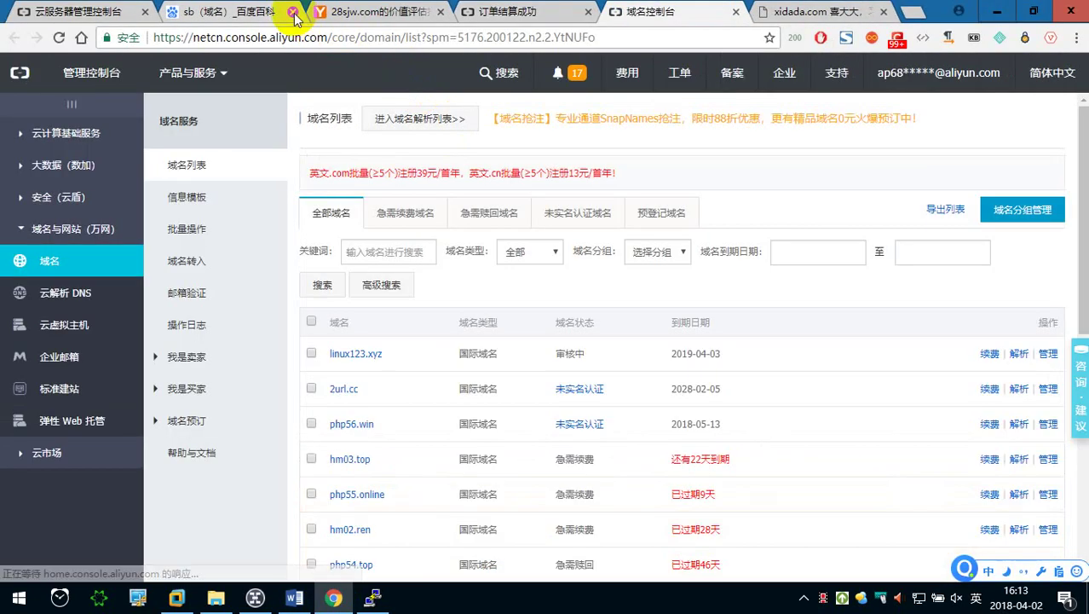
pyautogui.click(292, 12)
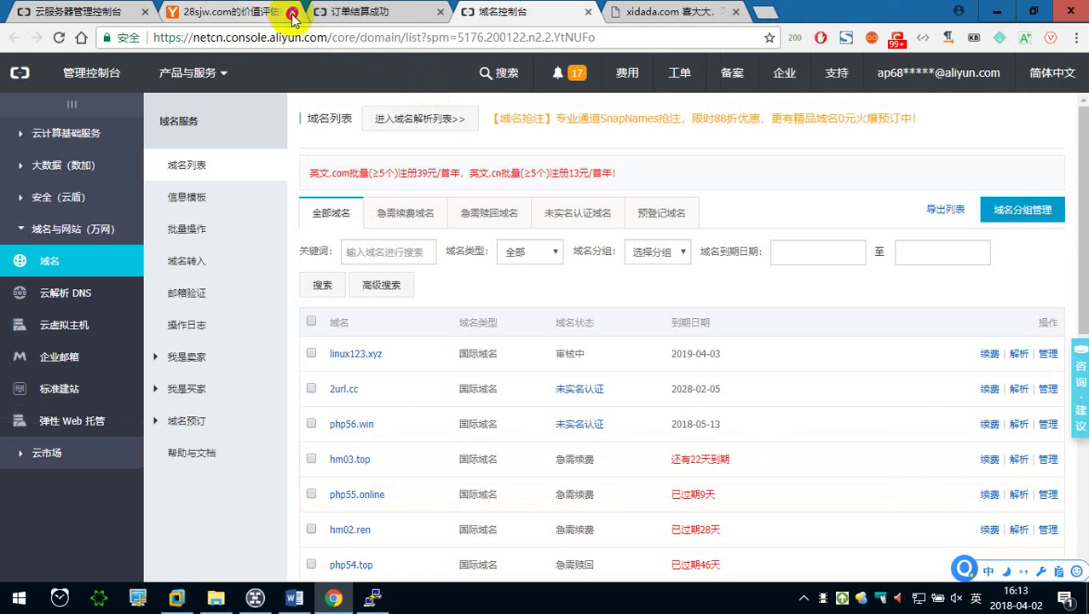
pyautogui.click(292, 12)
pyautogui.click(281, 12)
pyautogui.click(341, 12)
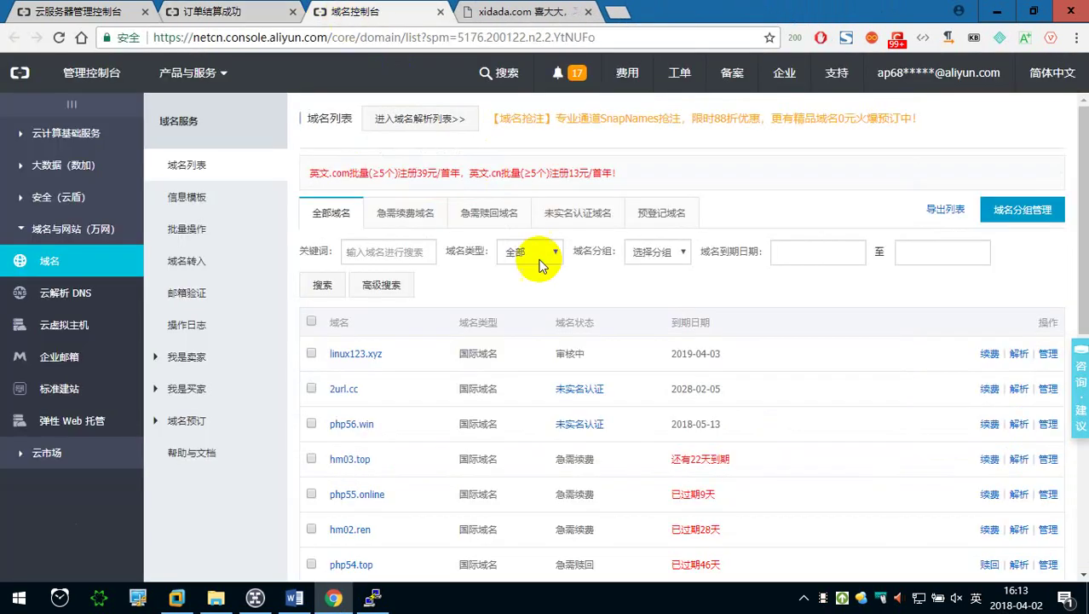
pyautogui.scroll(-1, 536, 365)
pyautogui.scroll(-1, 529, 371)
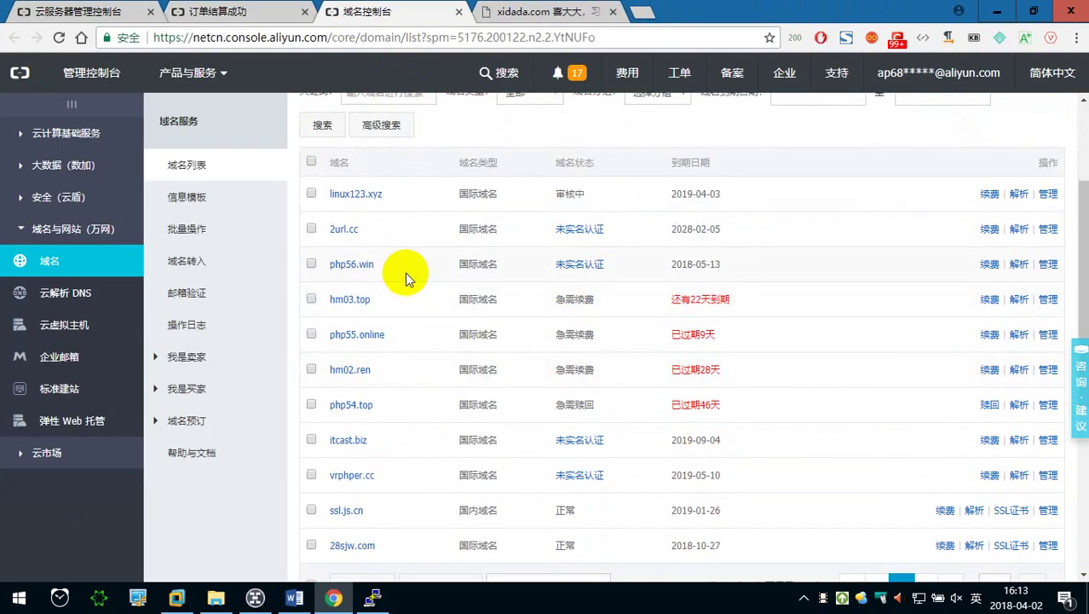
pyautogui.scroll(-2, 395, 361)
pyautogui.scroll(1, 522, 363)
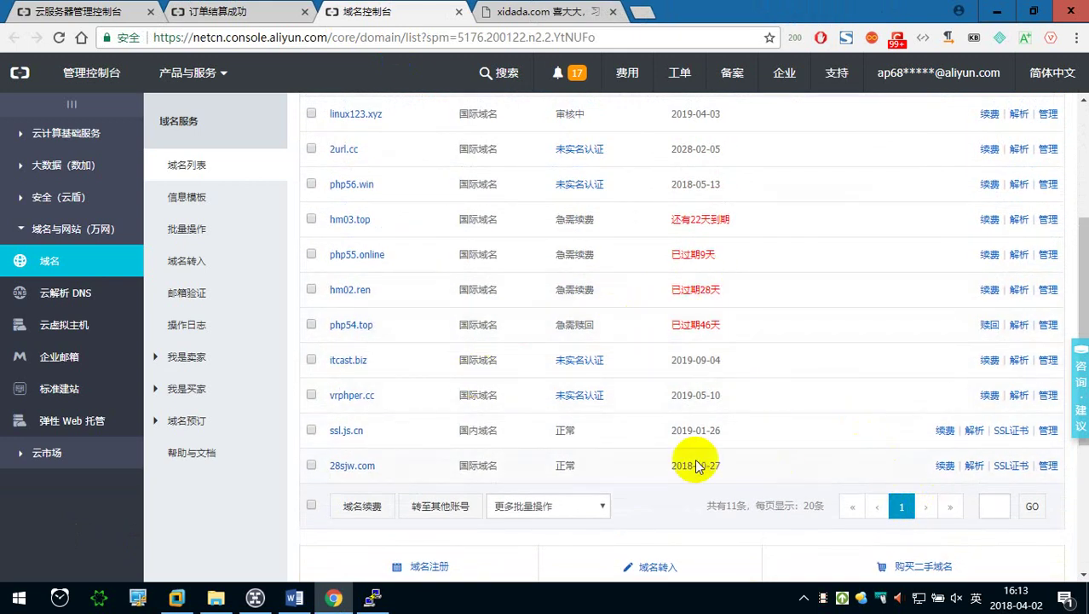
pyautogui.scroll(1, 673, 460)
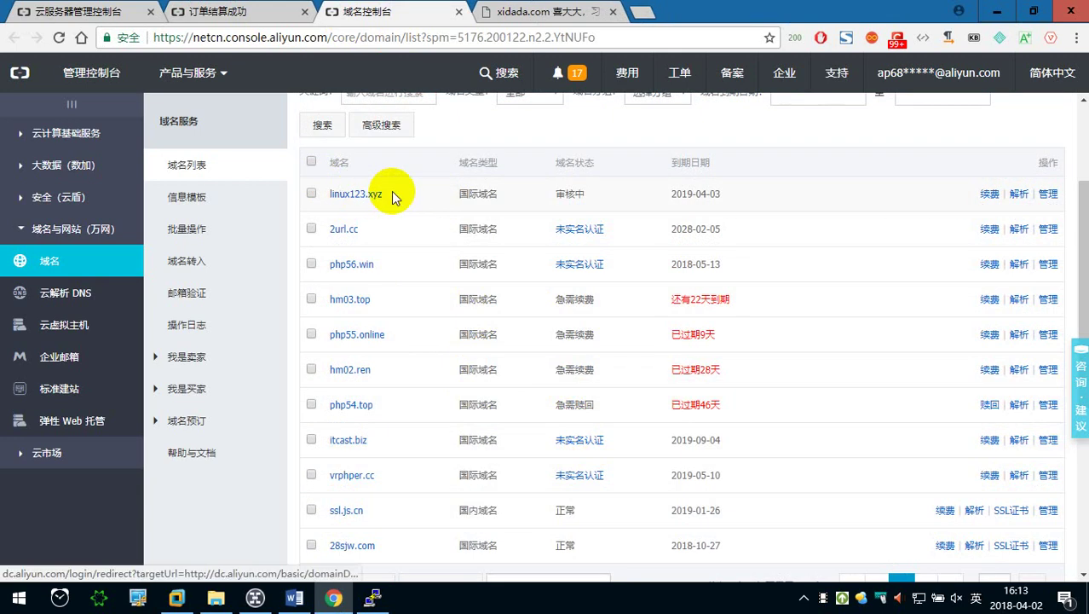
pyautogui.click(55, 110)
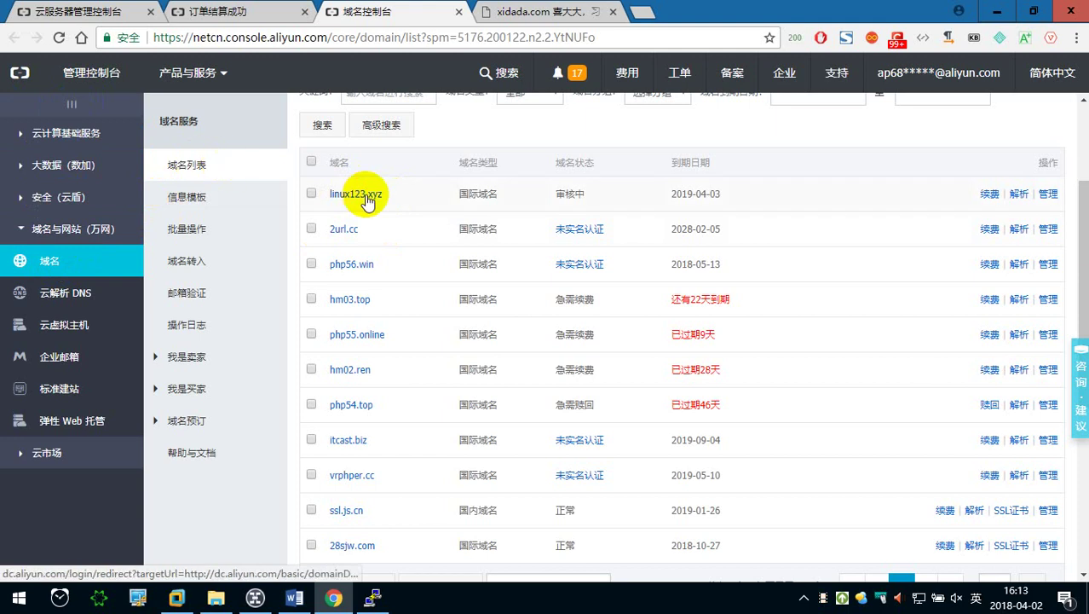
pyautogui.scroll(3, 508, 299)
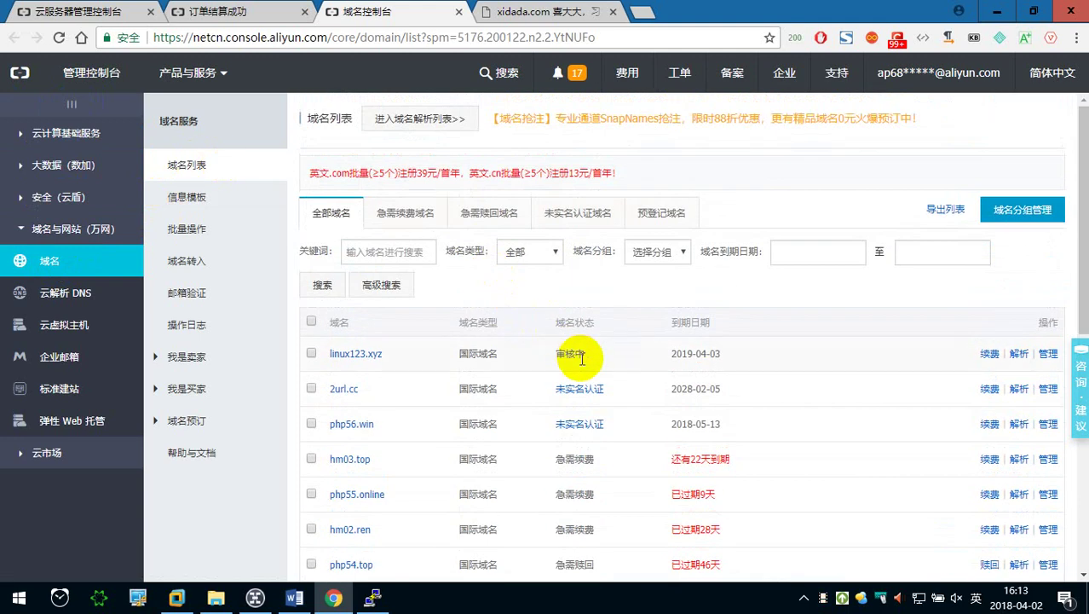
# Capture the domain table header and the linux123.xyz 审核中 row, then reload the list.
pyautogui.hotkey('ctrl', 'alt', 'a')
pyautogui.moveTo(298, 305); pyautogui.dragTo(1031, 375)
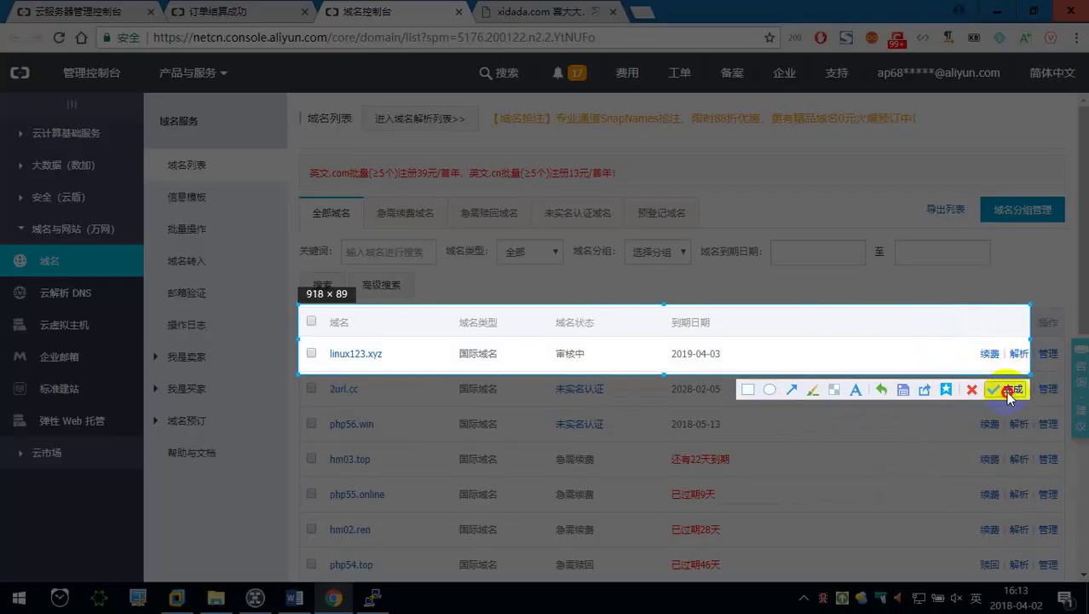
pyautogui.click(1007, 390)
pyautogui.click(59, 38)
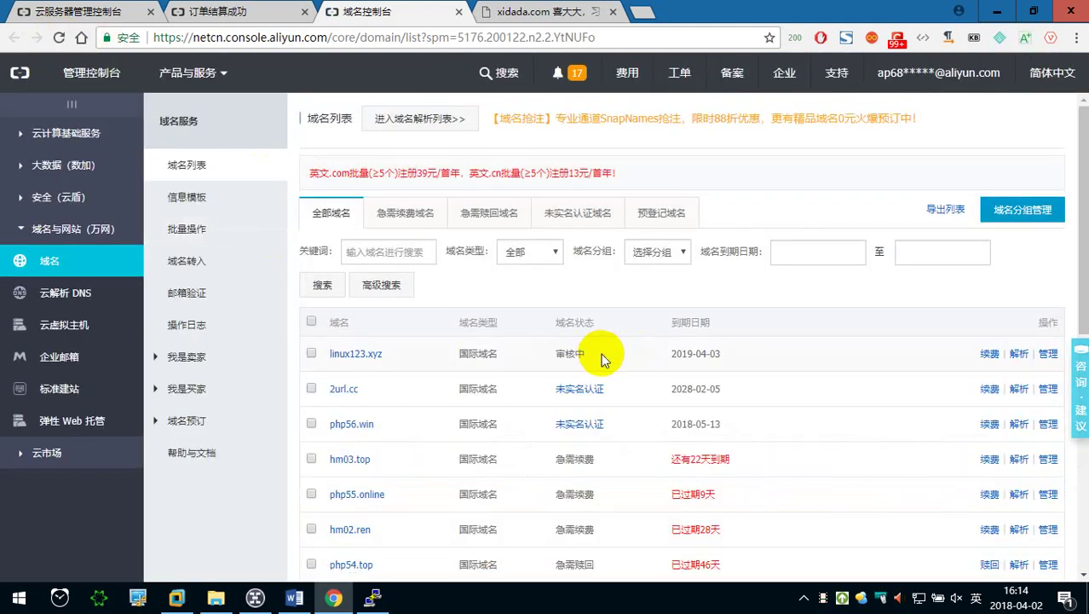
# Type 购买之后就可以在后台控制面板中去查看域名情况。 below the screenshot and remove the stray blank line.
pyautogui.click(294, 596)
pyautogui.scroll(-4, 482, 368)
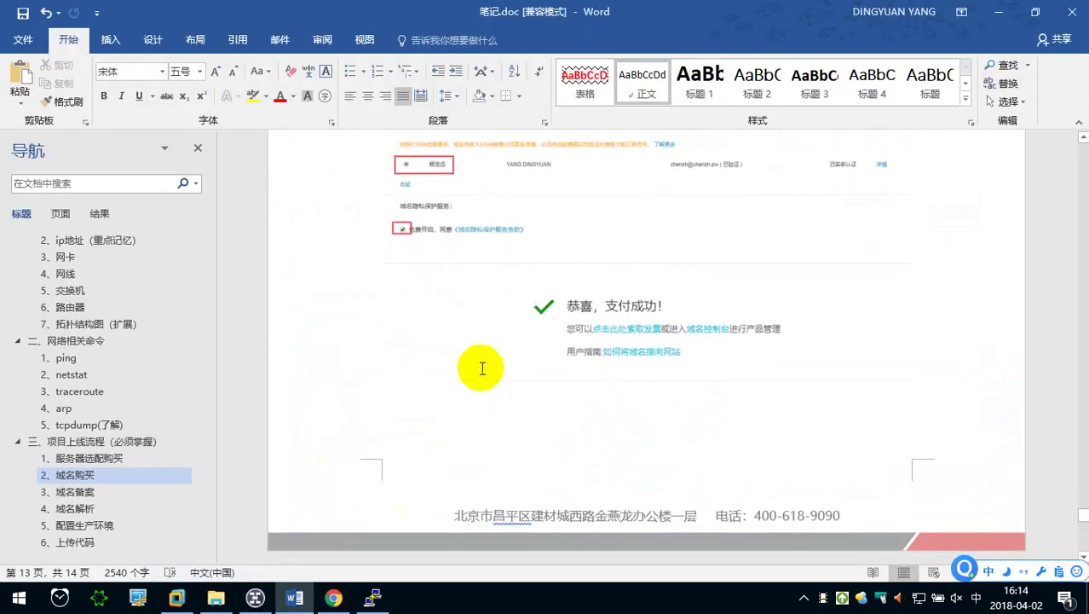
pyautogui.write('goumai zhhj ky zai ht kongzh mianban zhong qu chakan yuming qingkuang')
pyautogui.press('Return')
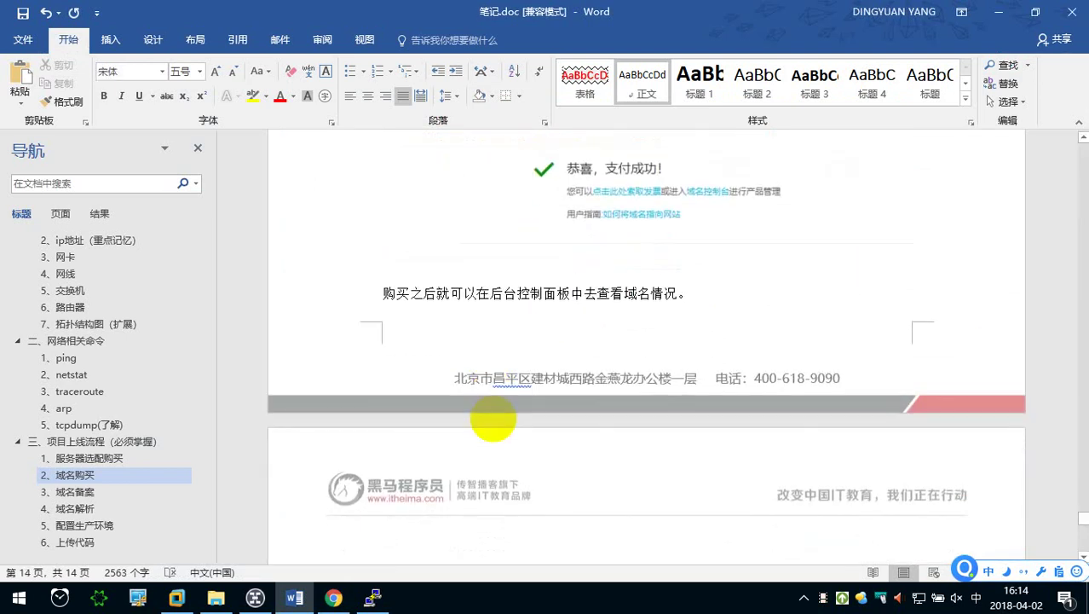
pyautogui.scroll(-2, 497, 426)
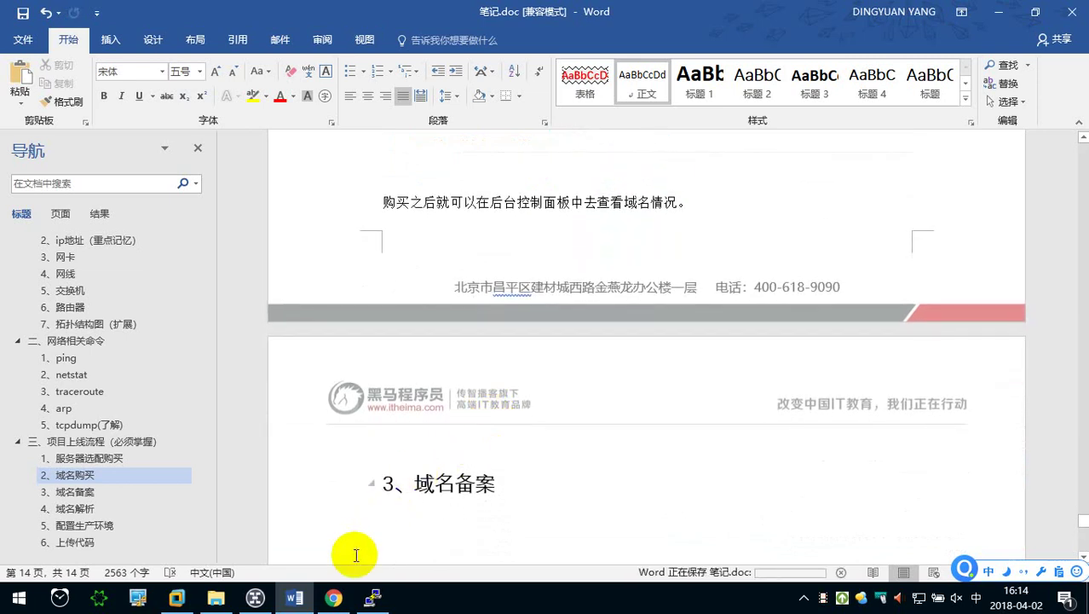
pyautogui.press('BackSpace')
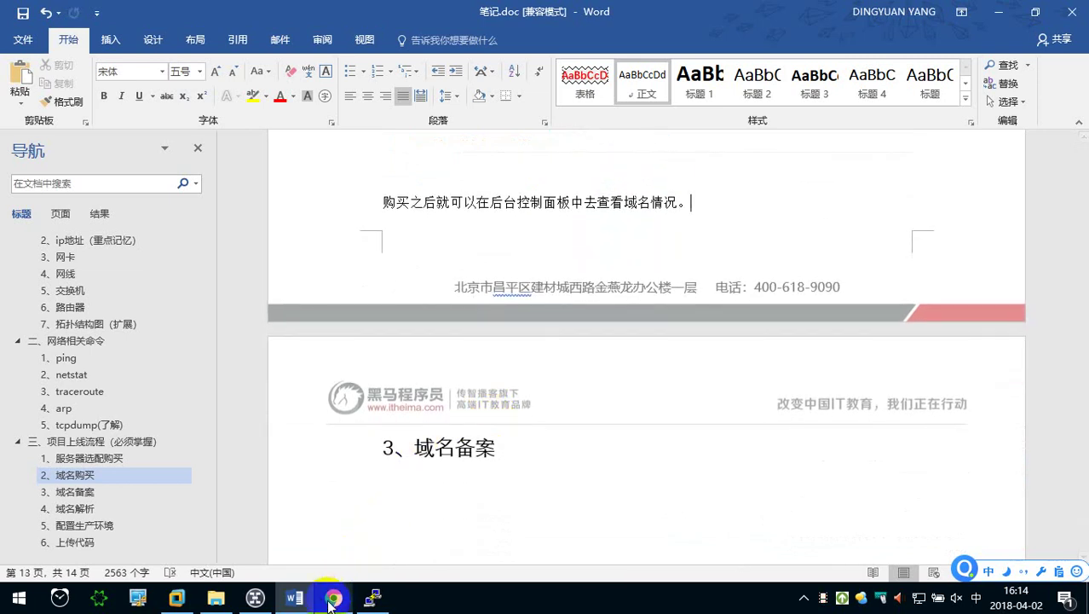
pyautogui.click(334, 597)
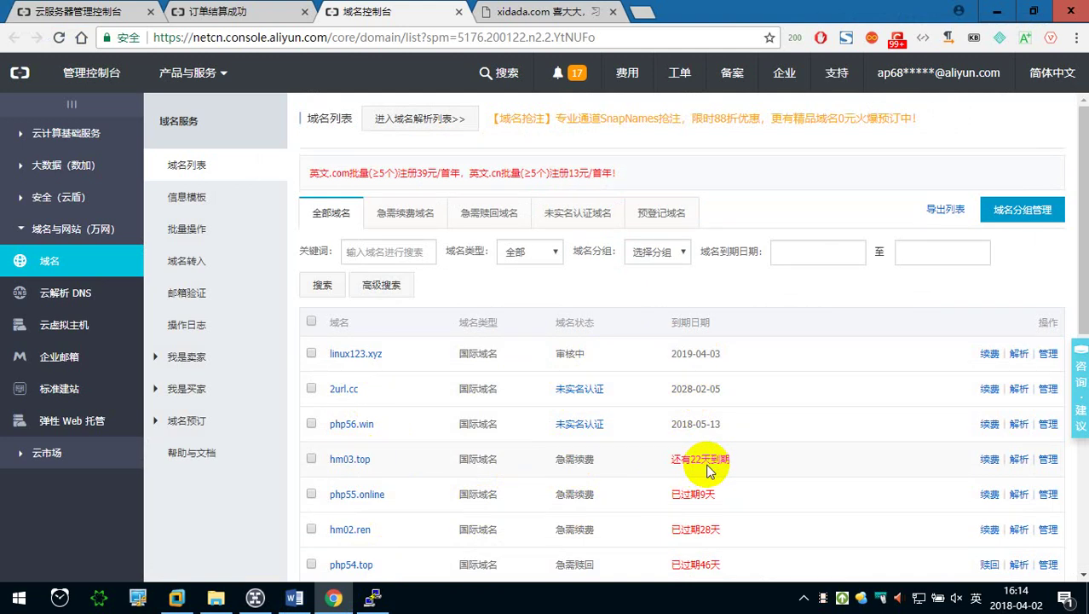
pyautogui.scroll(-1, 705, 470)
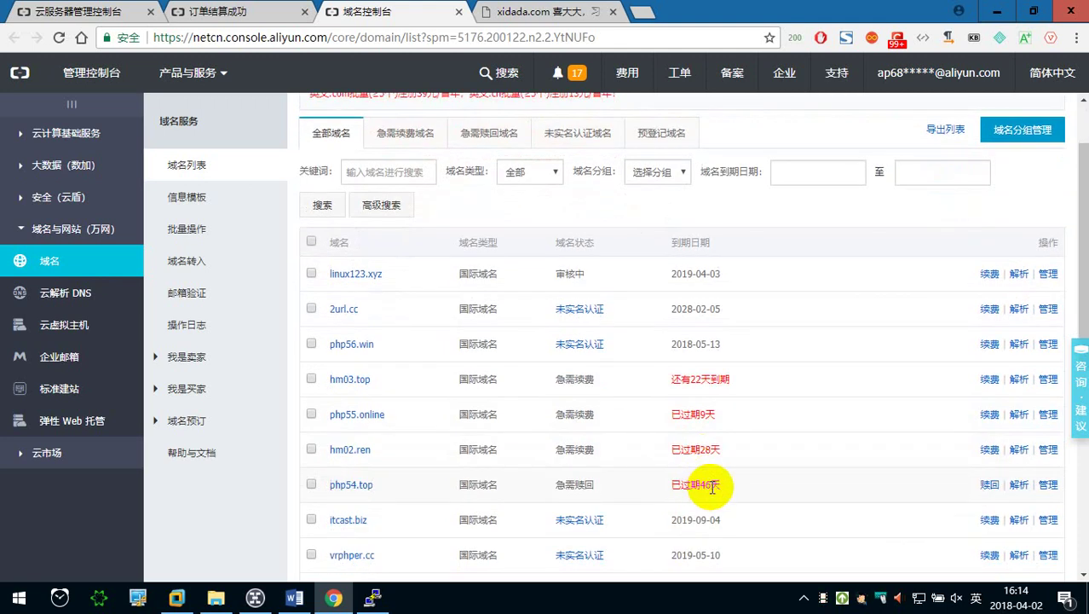
# Open the ¥1500 twelve-month redemption order for php54.top and select the domain name.
pyautogui.click(987, 488)
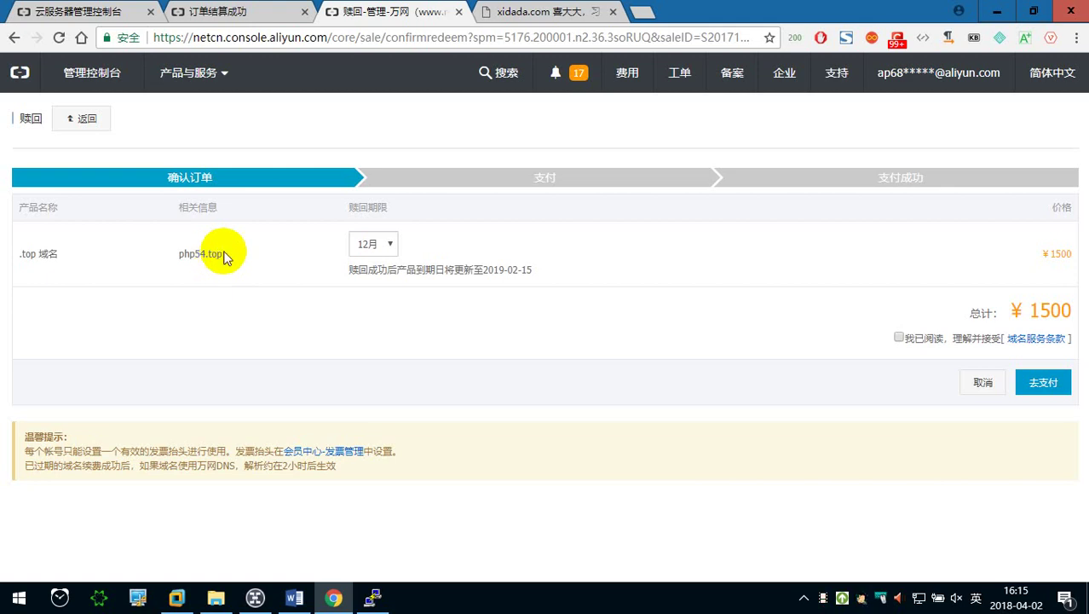
pyautogui.moveTo(221, 253); pyautogui.dragTo(181, 253)
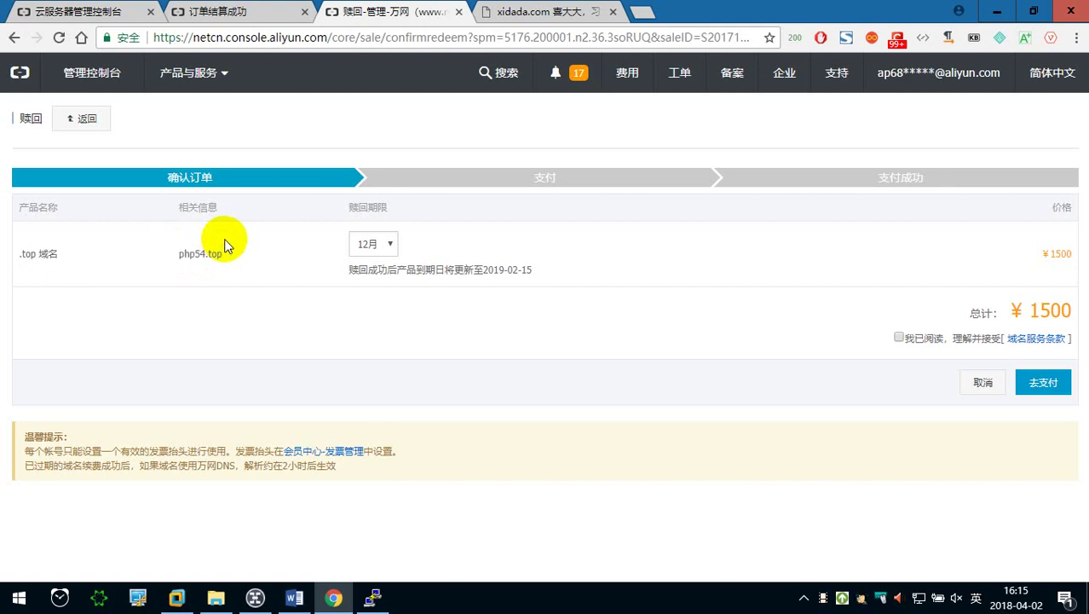
pyautogui.moveTo(223, 253); pyautogui.dragTo(179, 253)
pyautogui.click(284, 288)
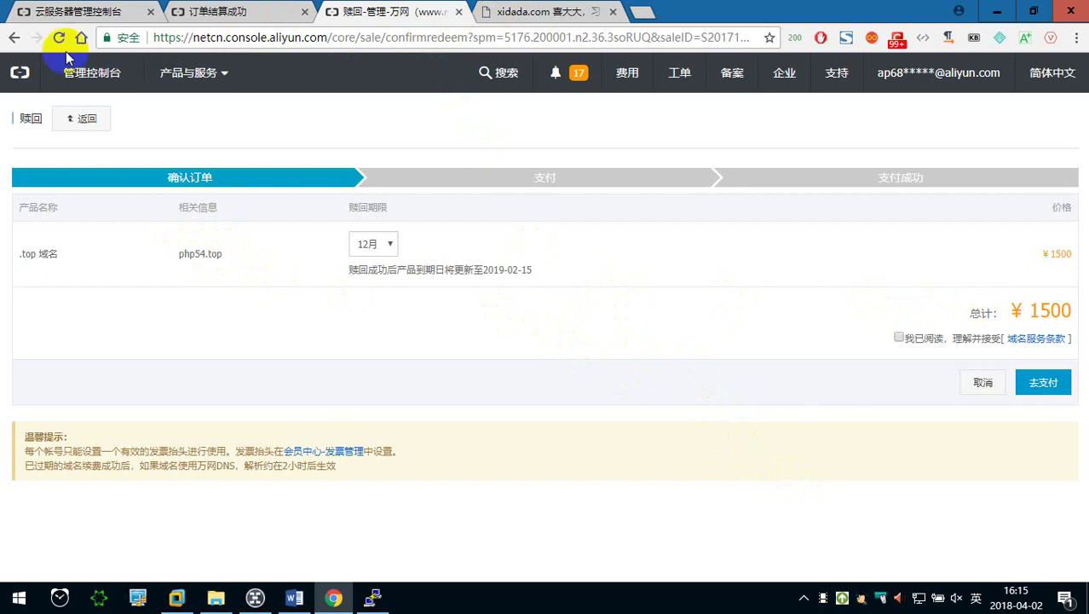
# Return to the domain list and bring the Word notes up at the empty 3、域名备案 section.
pyautogui.click(14, 38)
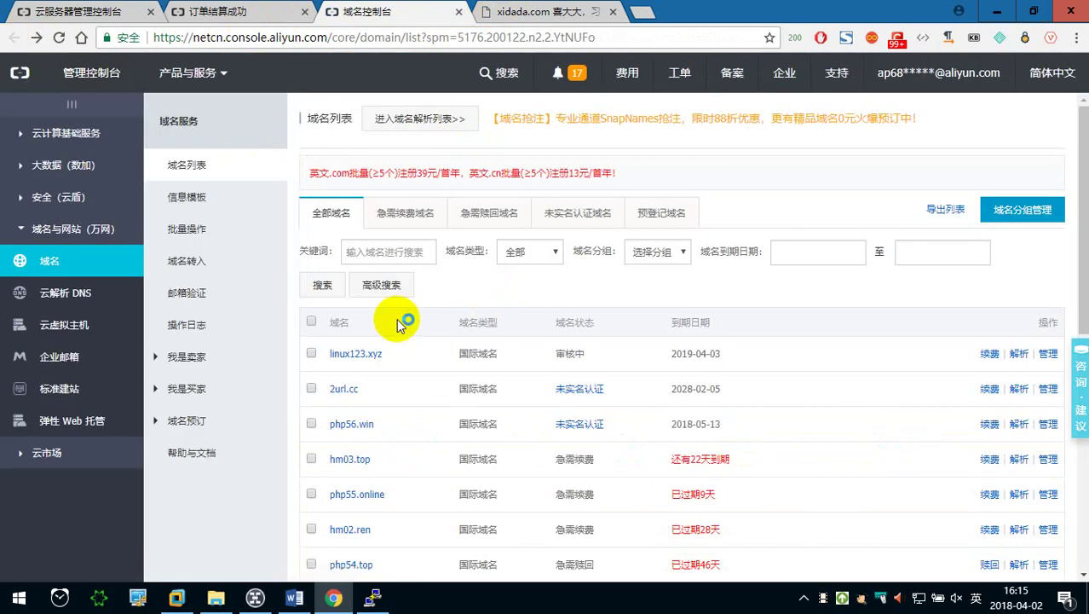
pyautogui.click(294, 597)
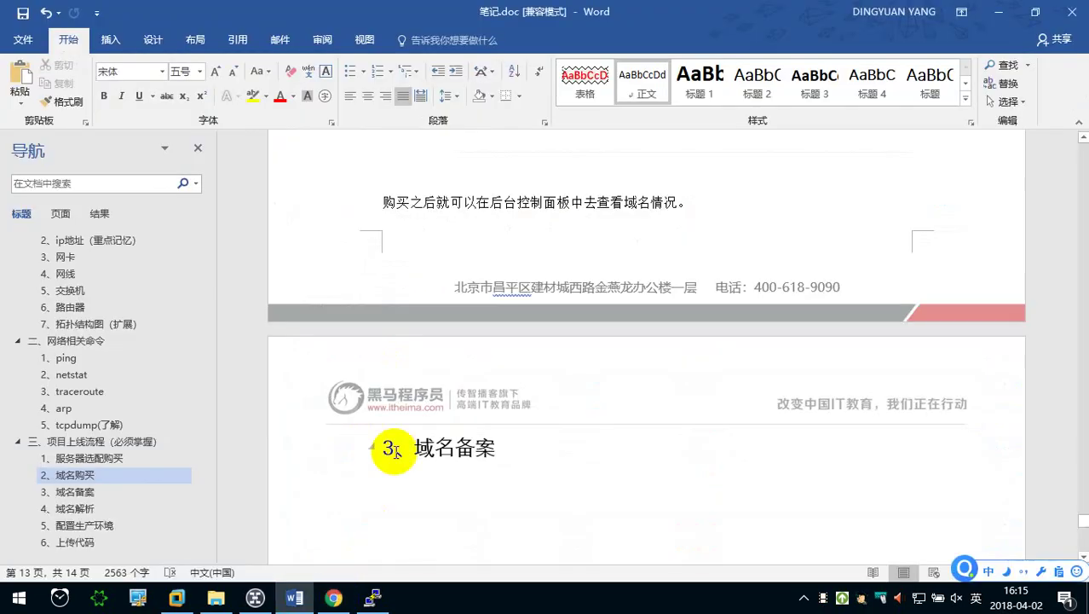
pyautogui.scroll(-1, 402, 431)
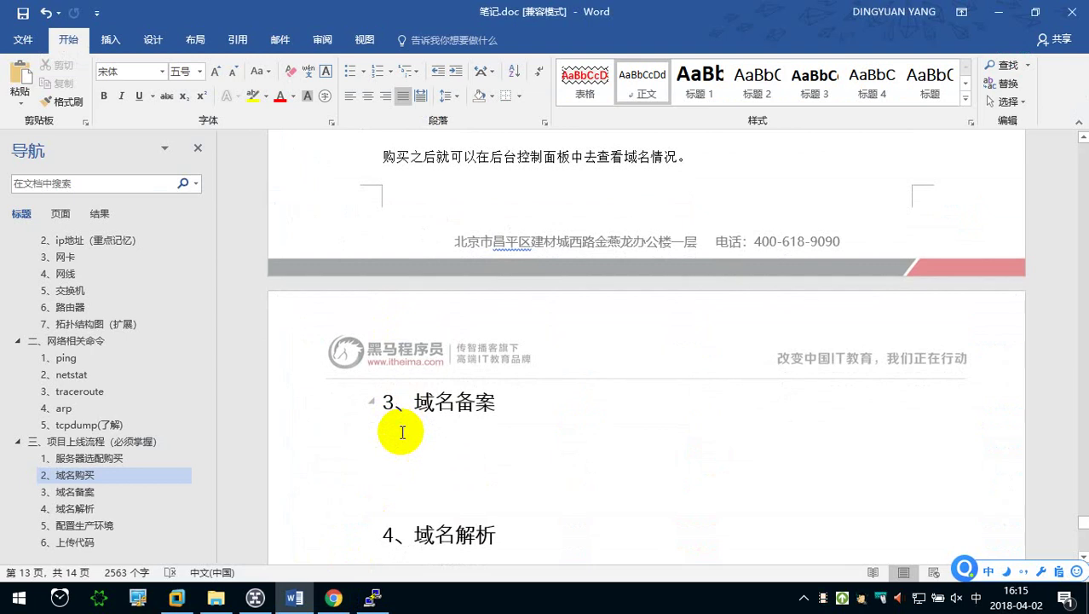